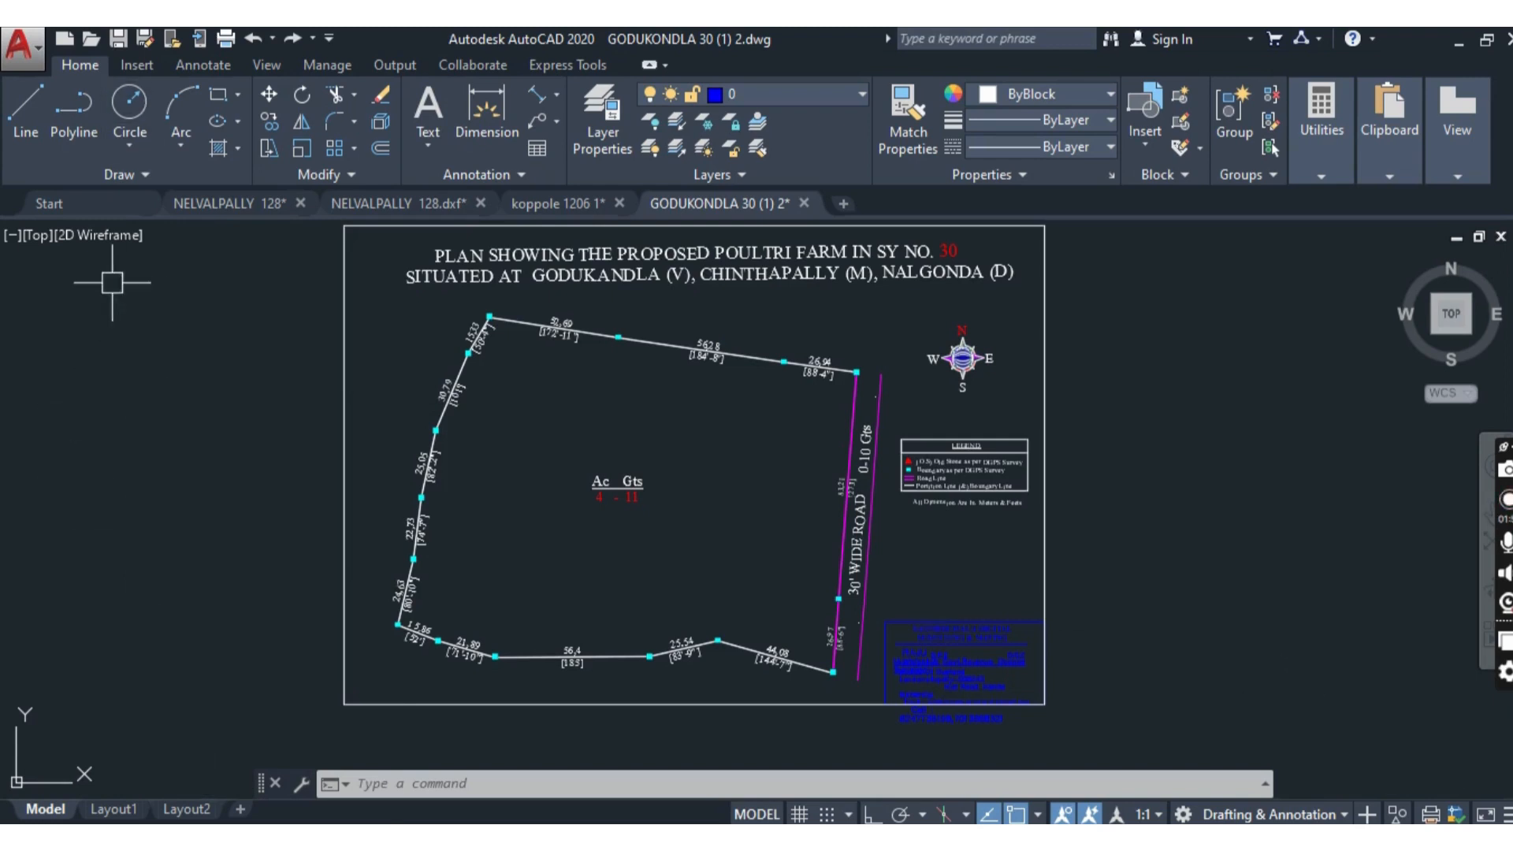
click(137, 65)
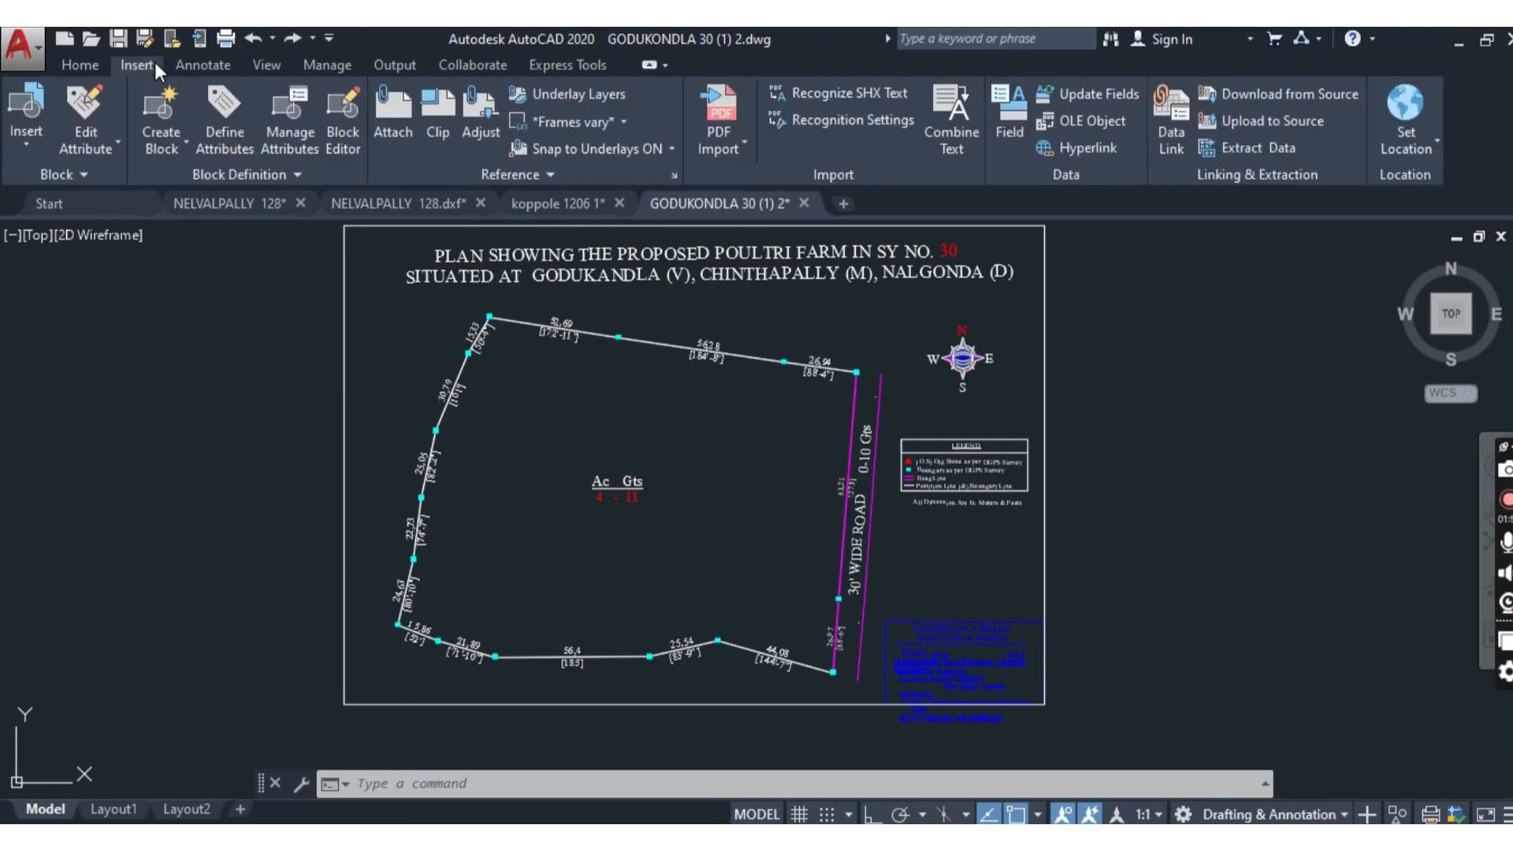
click(711, 133)
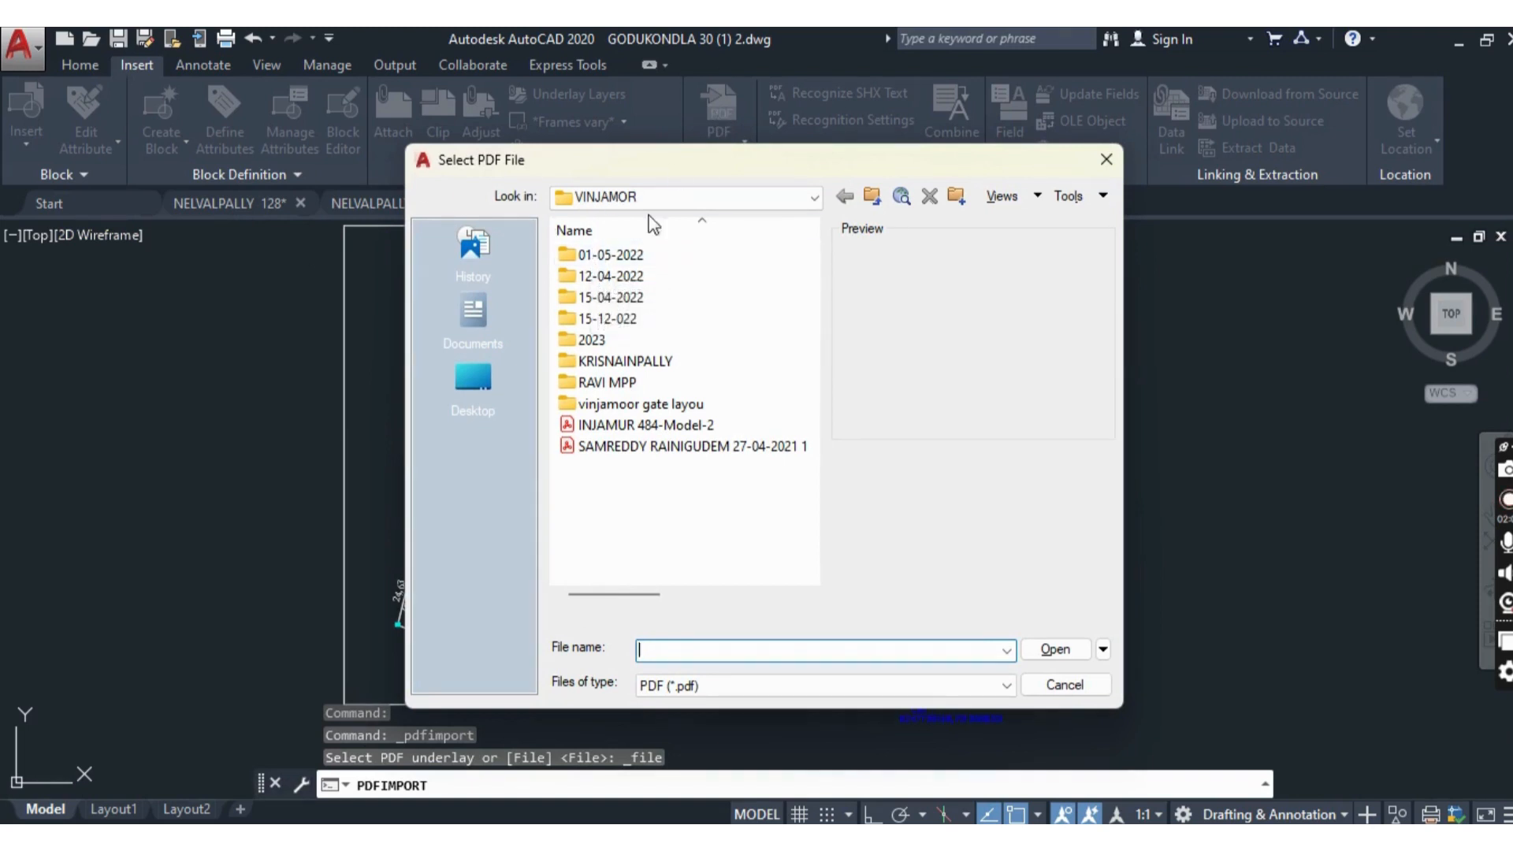
click(730, 202)
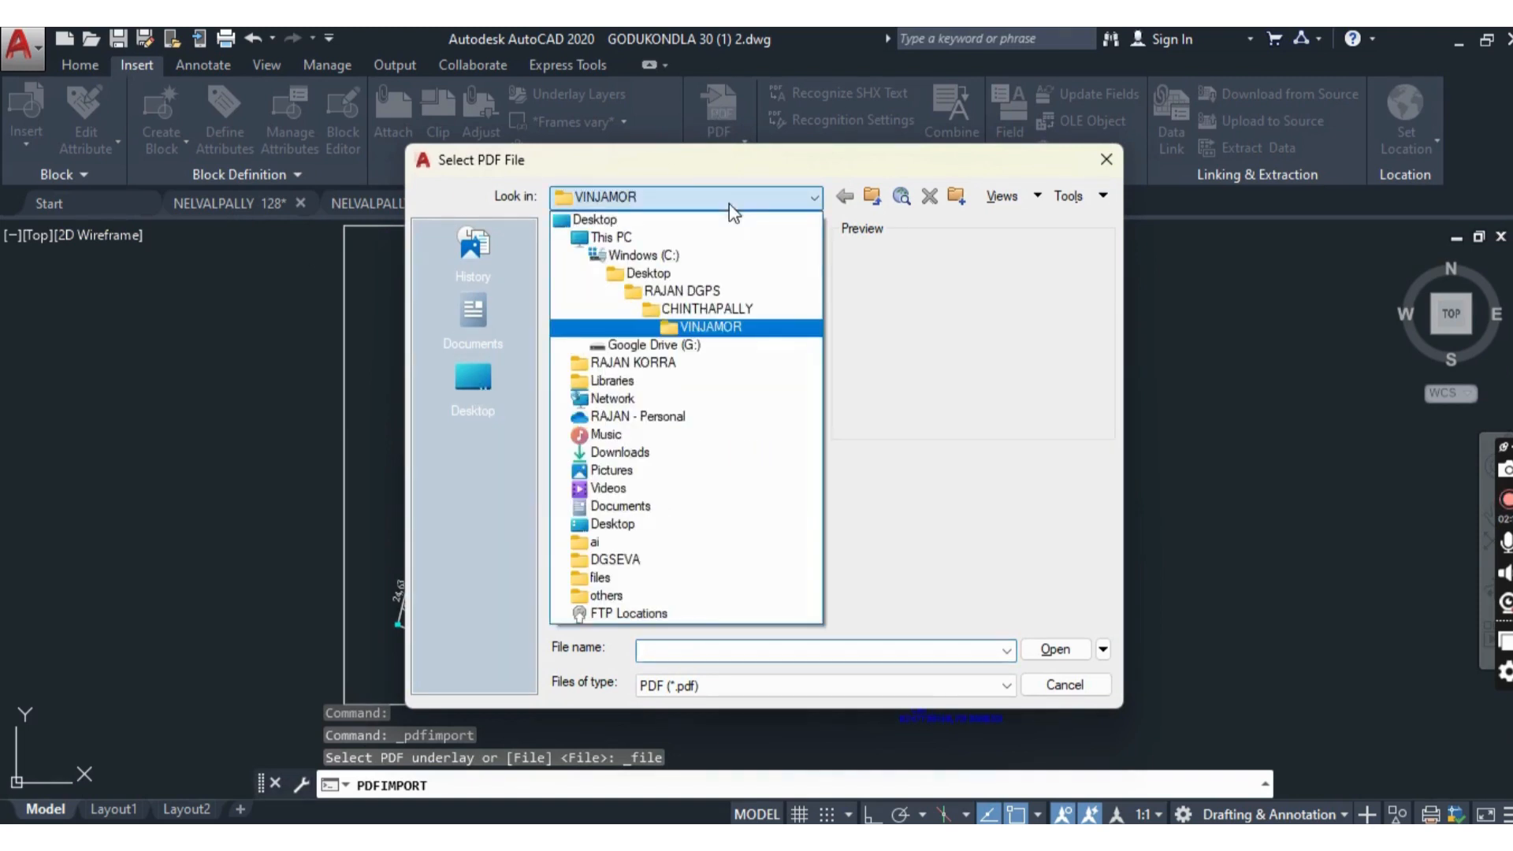
click(654, 255)
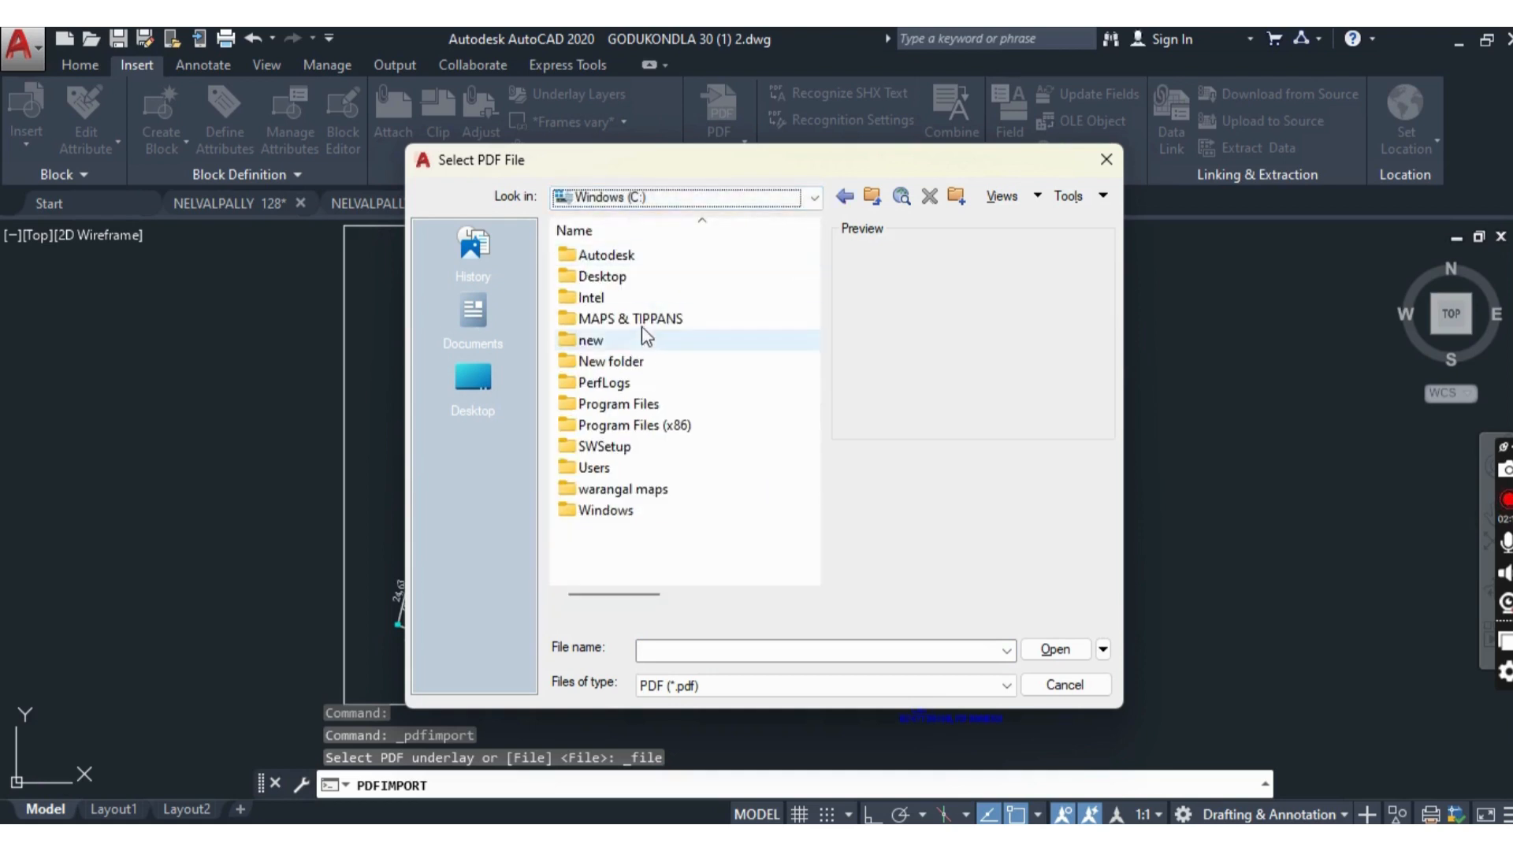
double_click(641, 281)
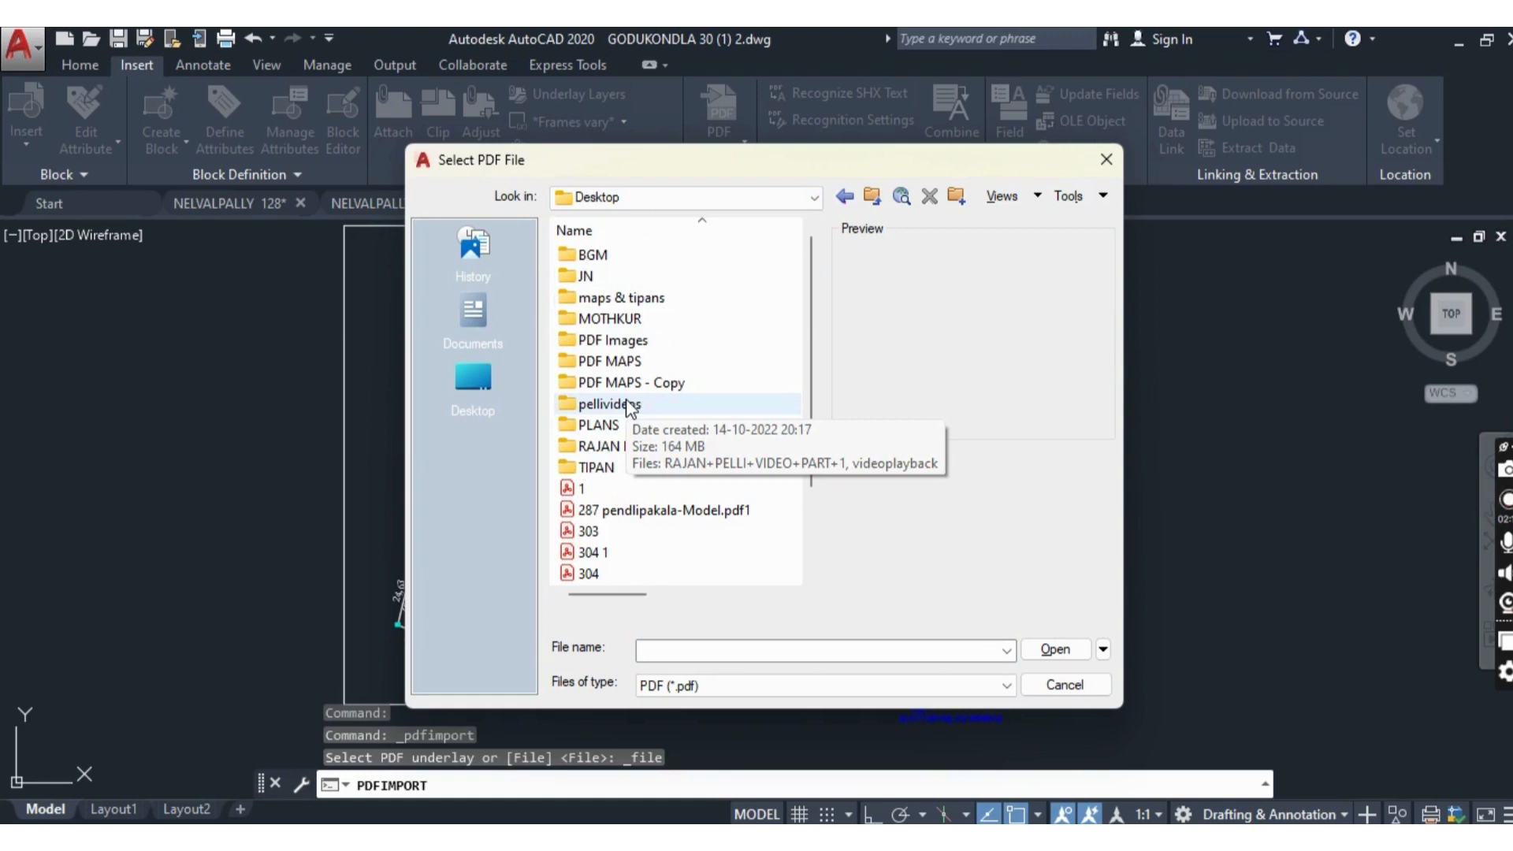
double_click(664, 448)
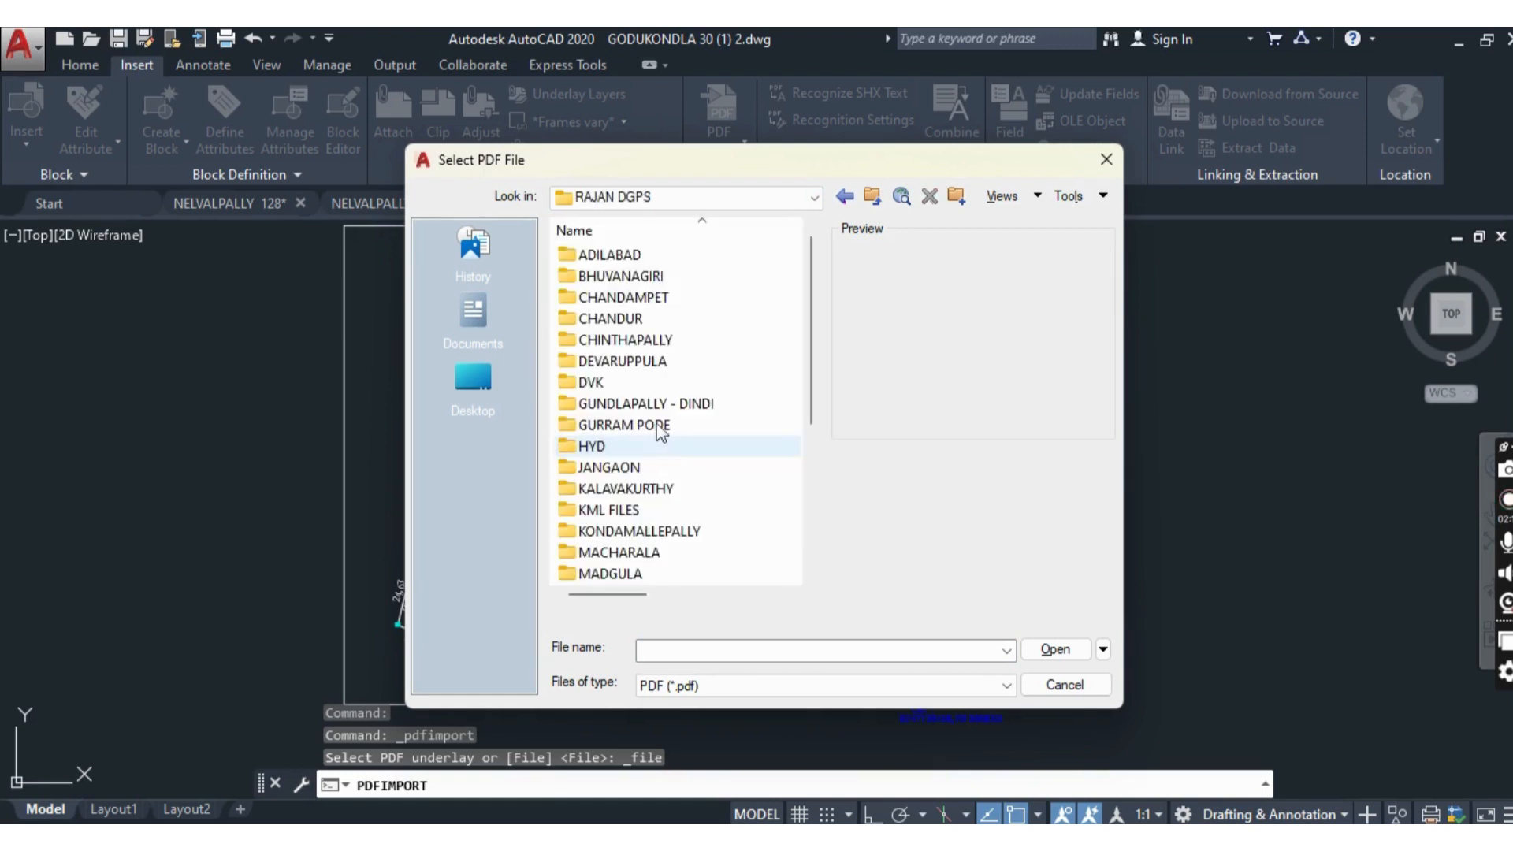
double_click(633, 346)
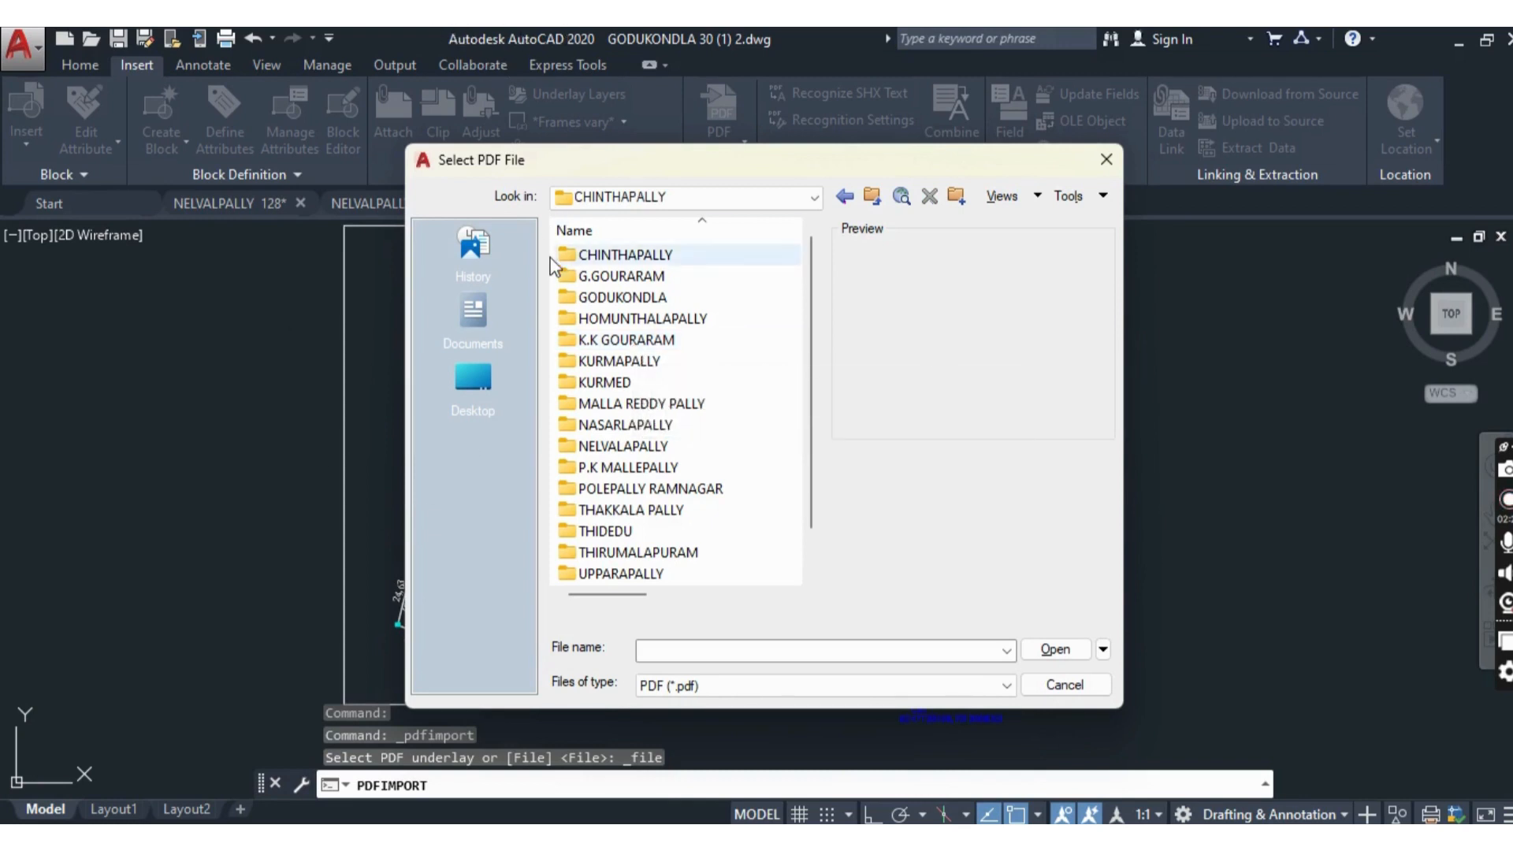
double_click(635, 299)
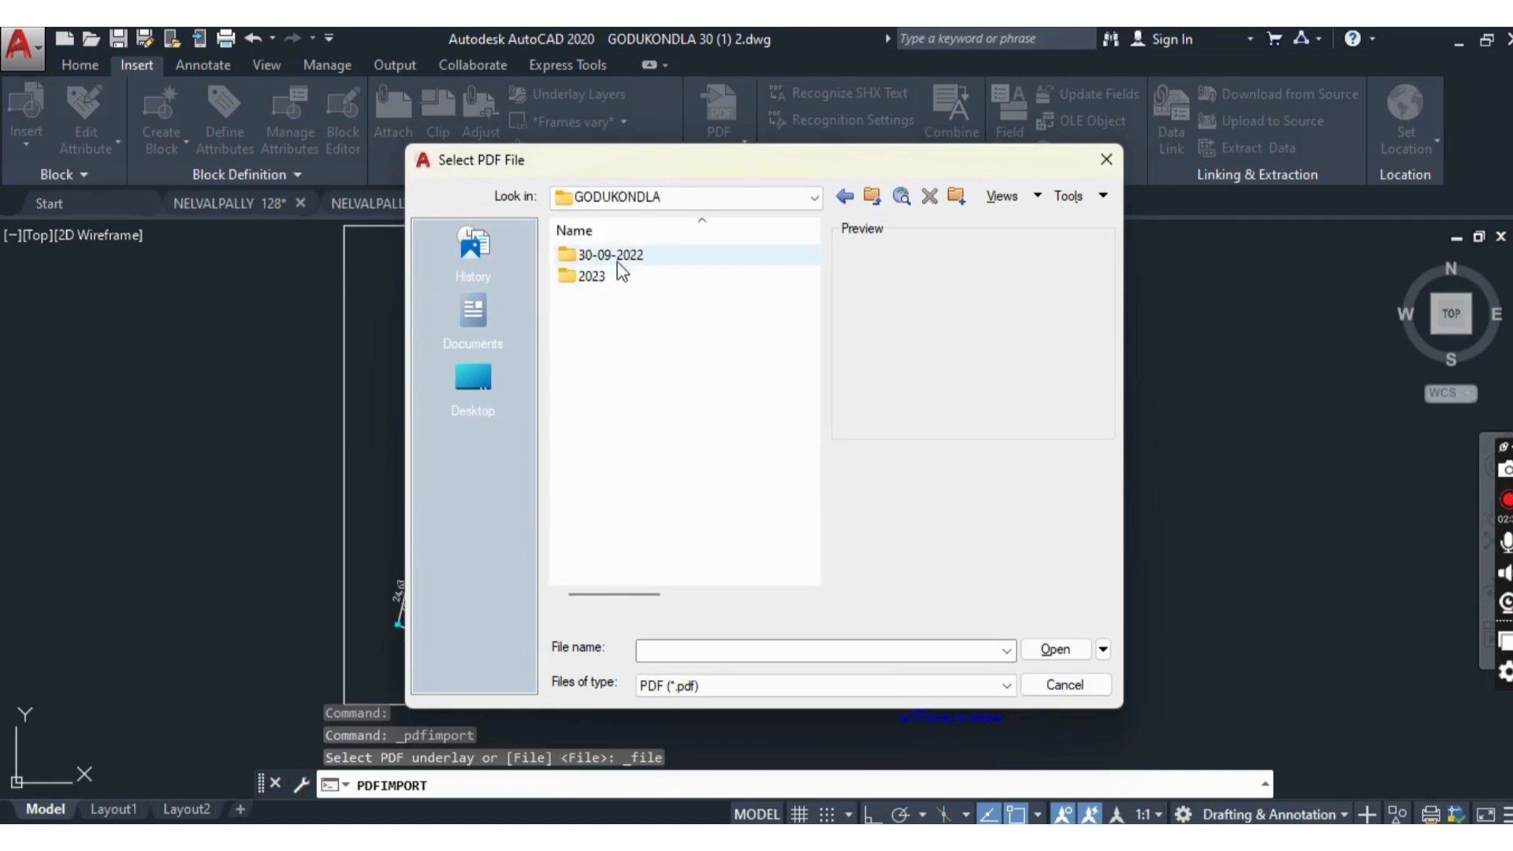
double_click(626, 256)
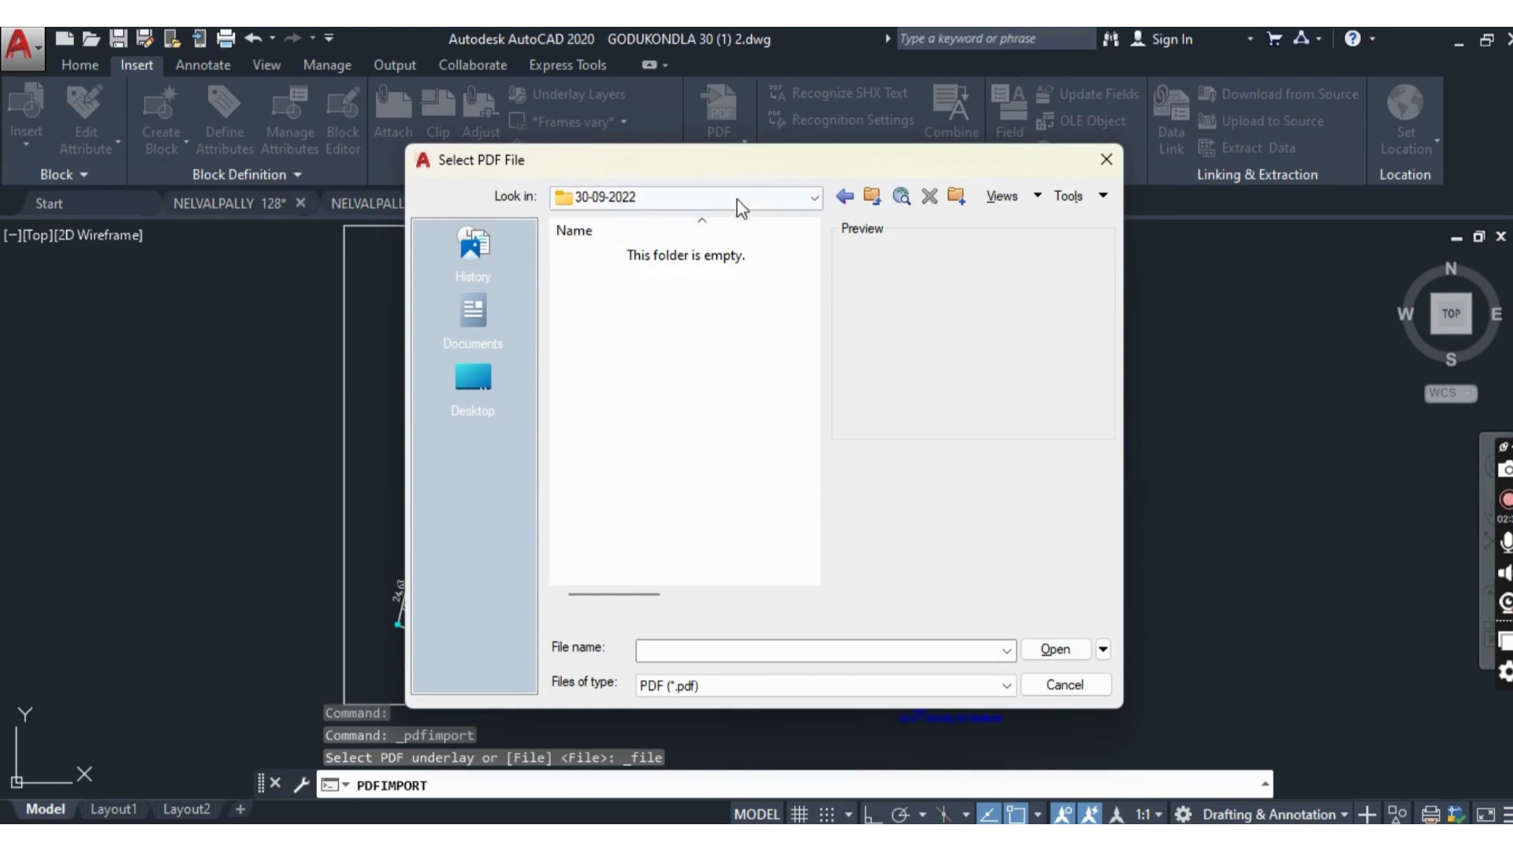
click(845, 197)
double_click(592, 277)
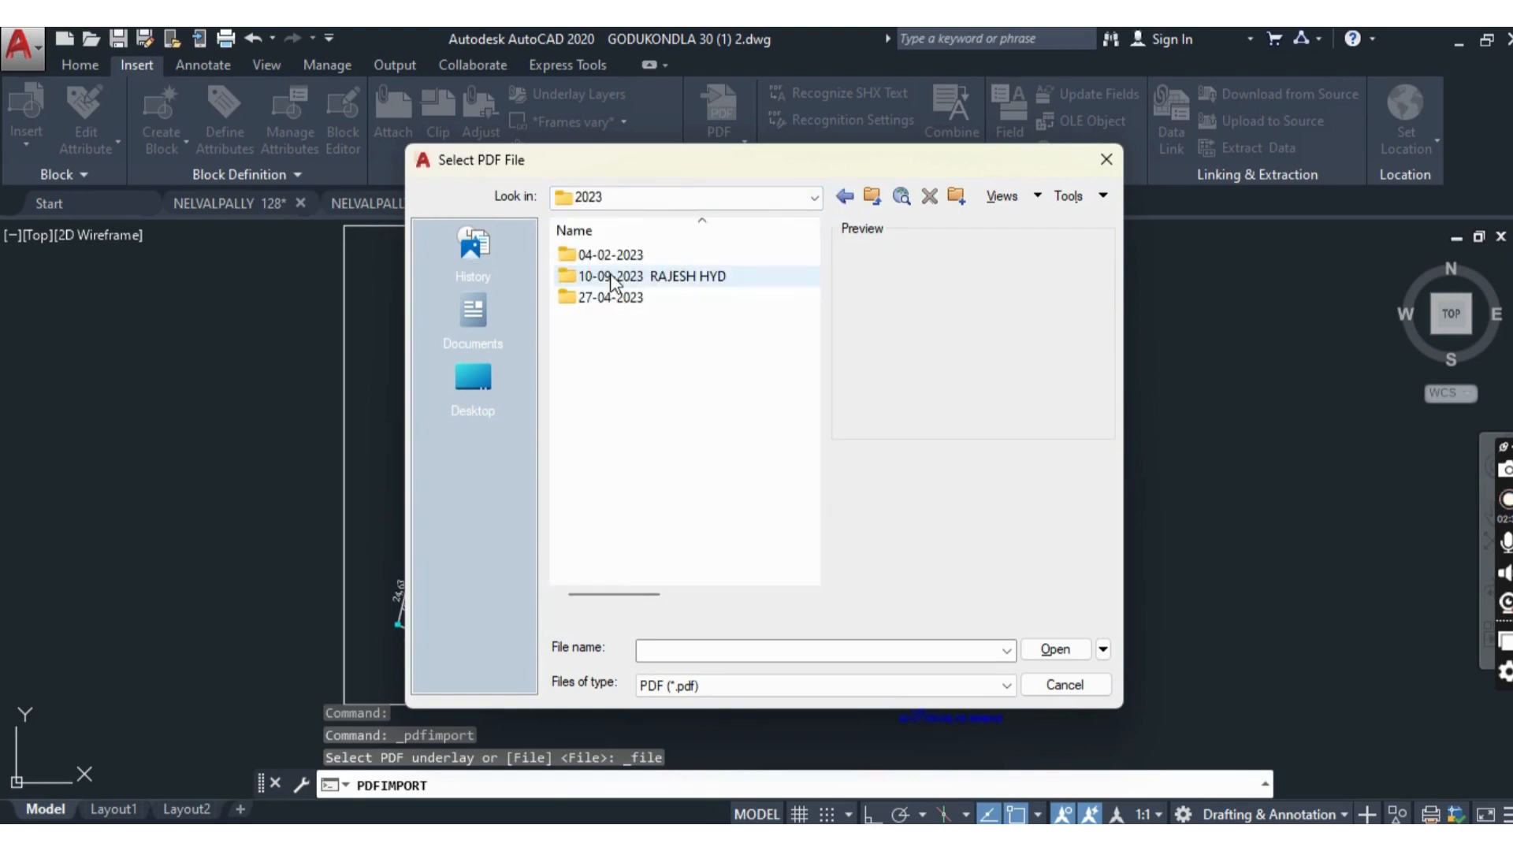
double_click(627, 277)
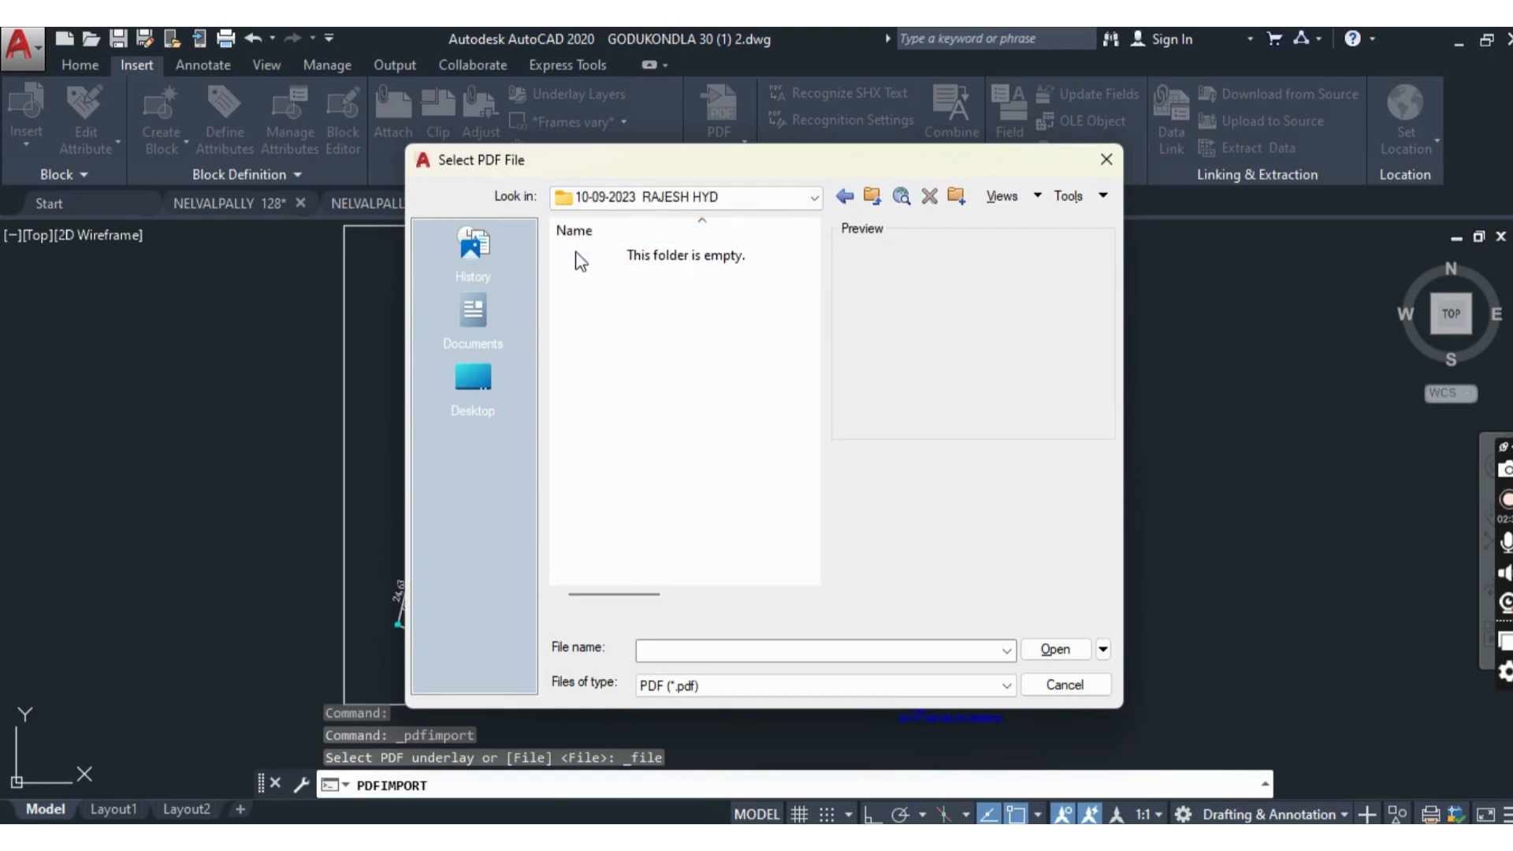
click(844, 196)
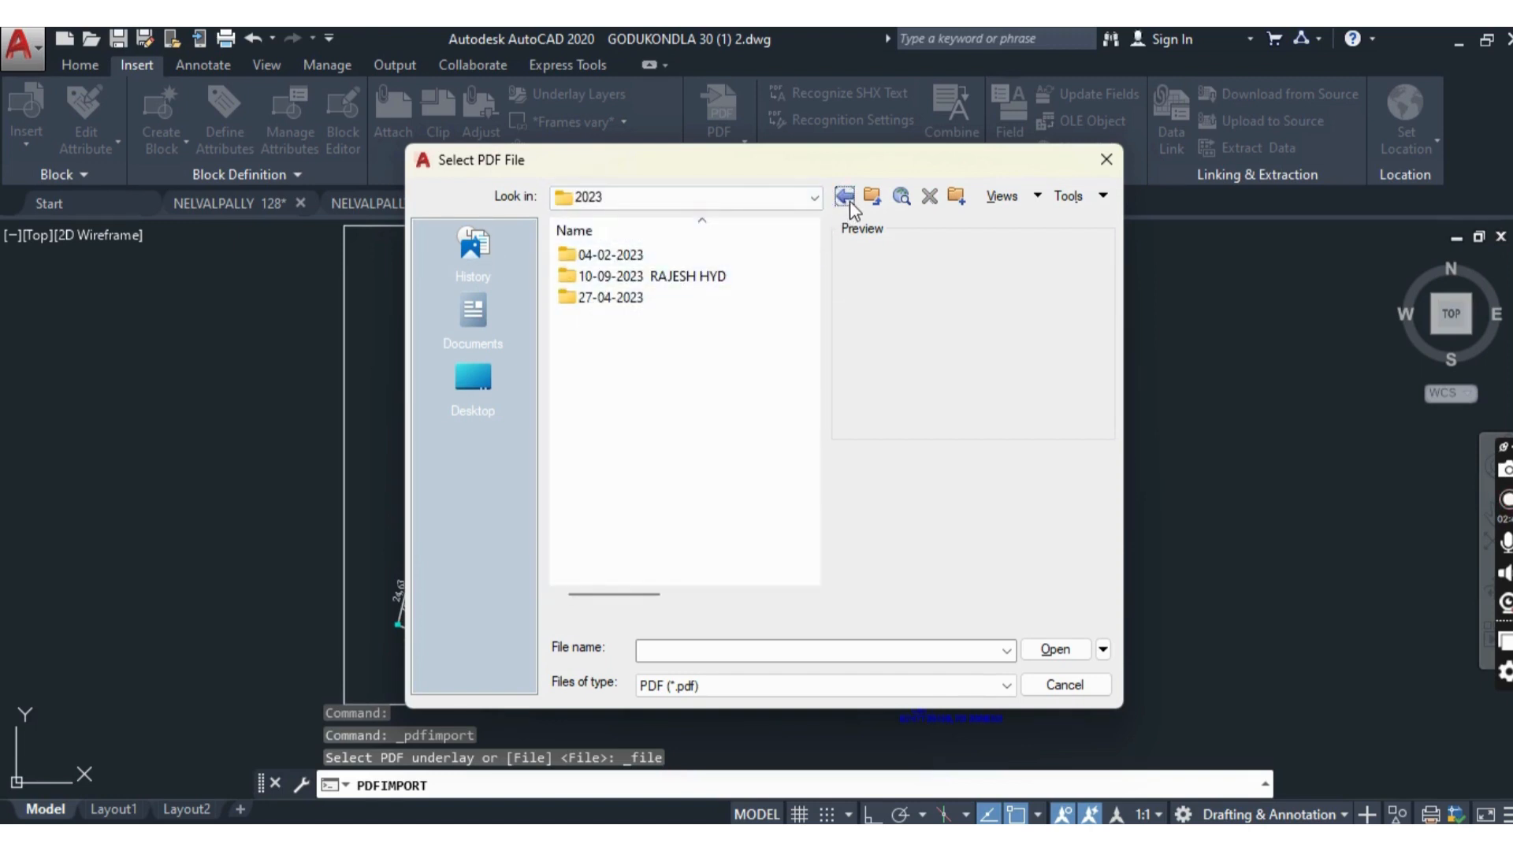
double_click(651, 306)
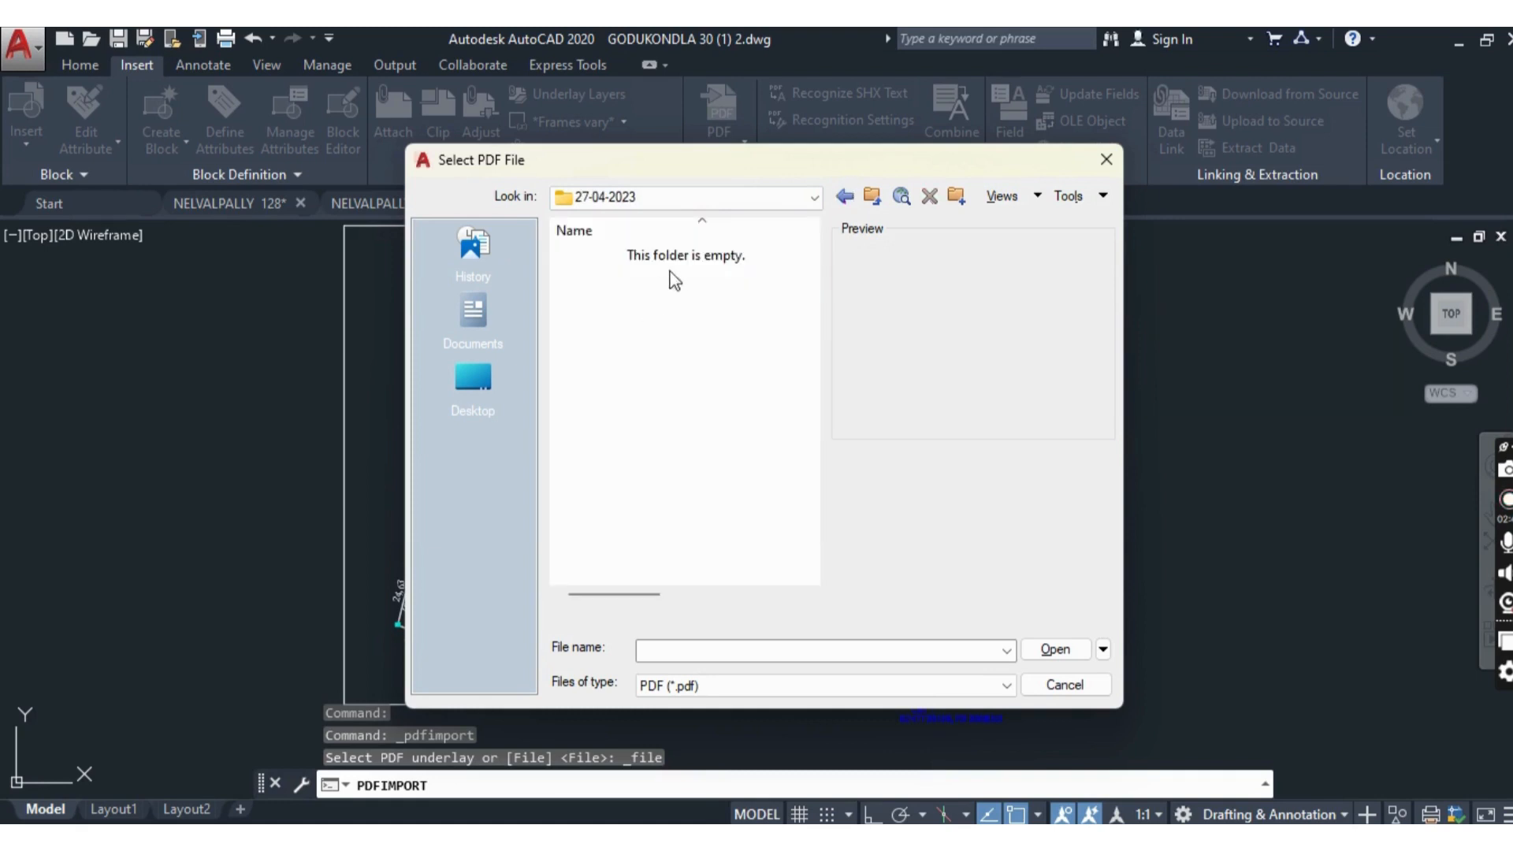
click(846, 197)
double_click(654, 251)
click(843, 196)
double_click(645, 272)
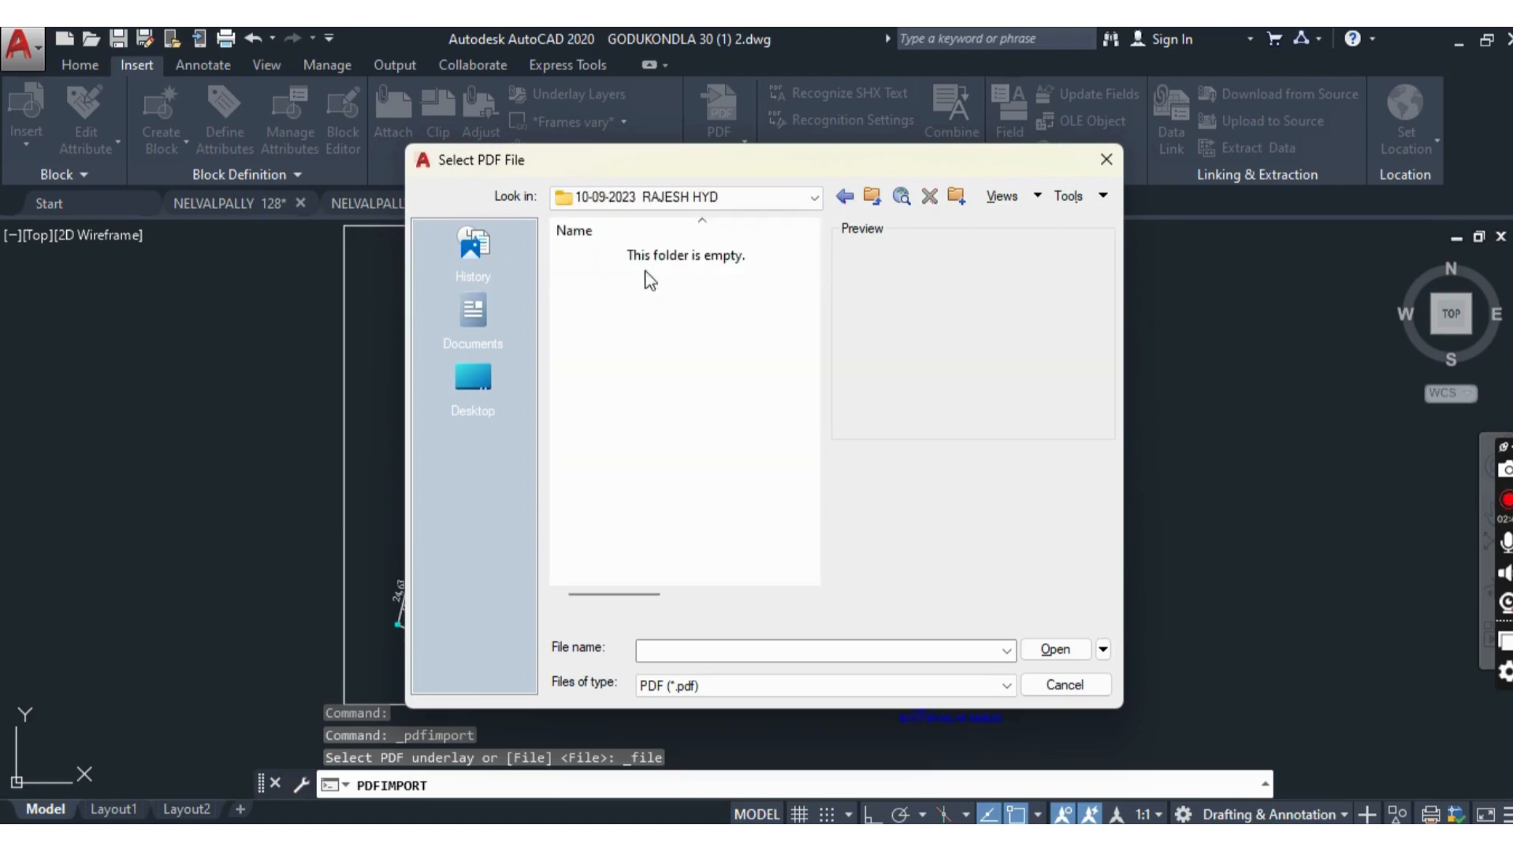
click(843, 198)
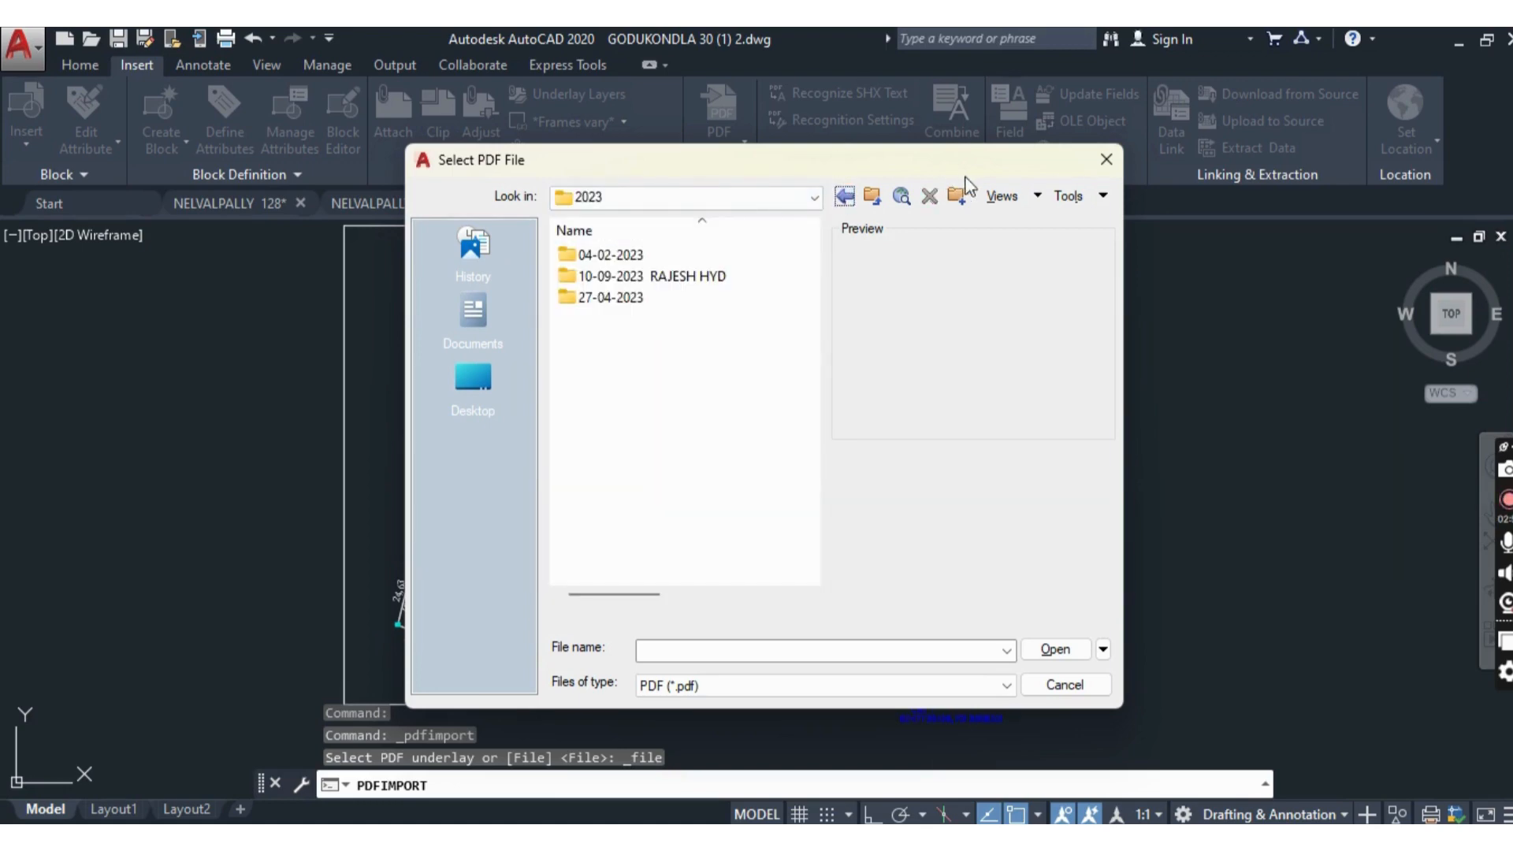
click(1106, 159)
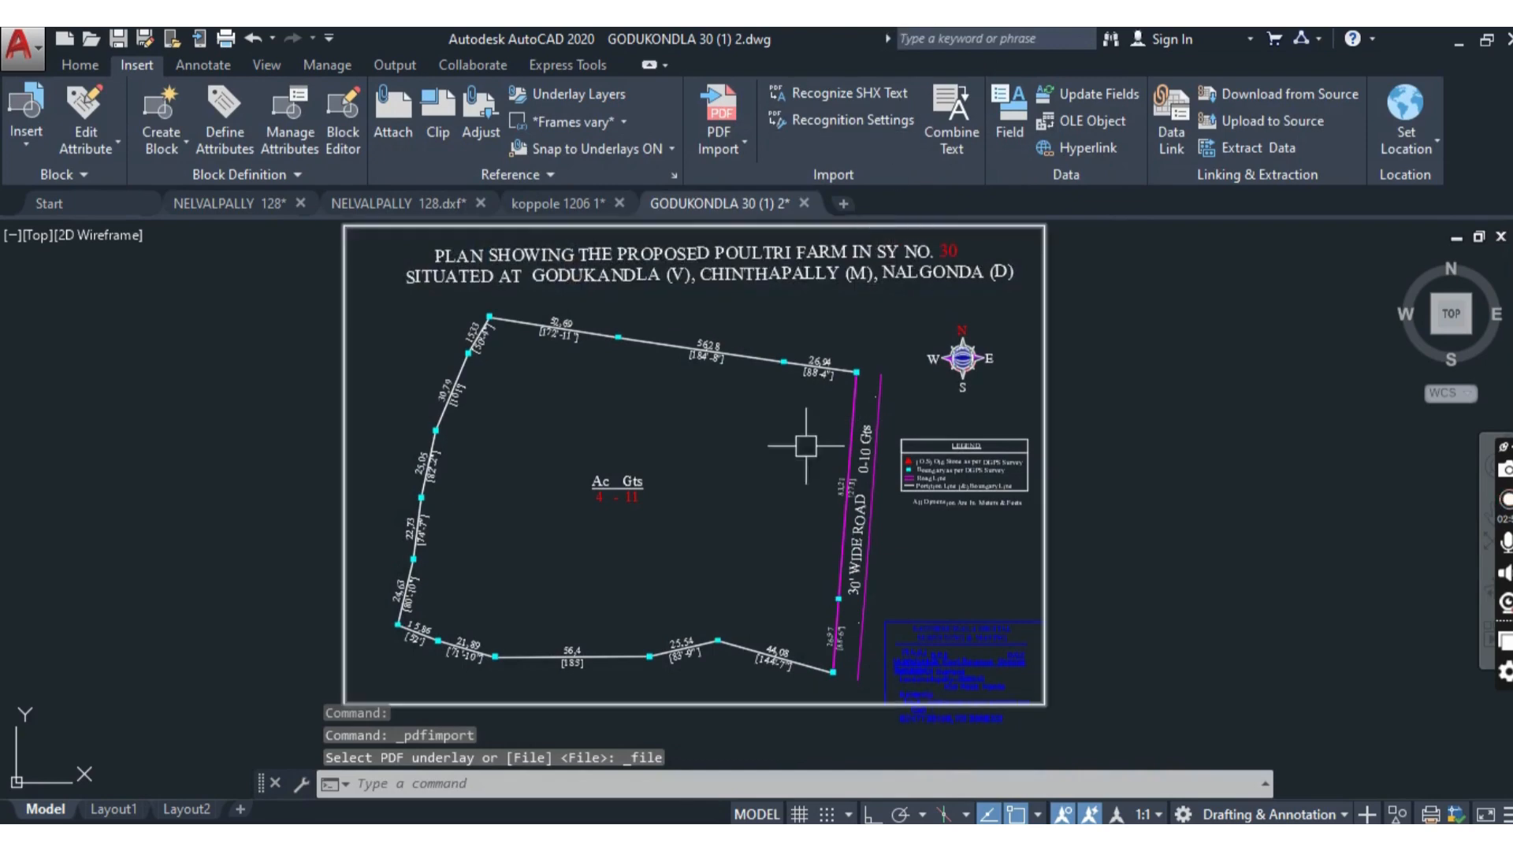
- Switch to WhatsApp and save the chat's GODUKONDLA 30 (1)-Model 1 PDF into the 10-09-2023 project folder under GODUKONDLA\2023
mouse_move(704, 820)
click(731, 750)
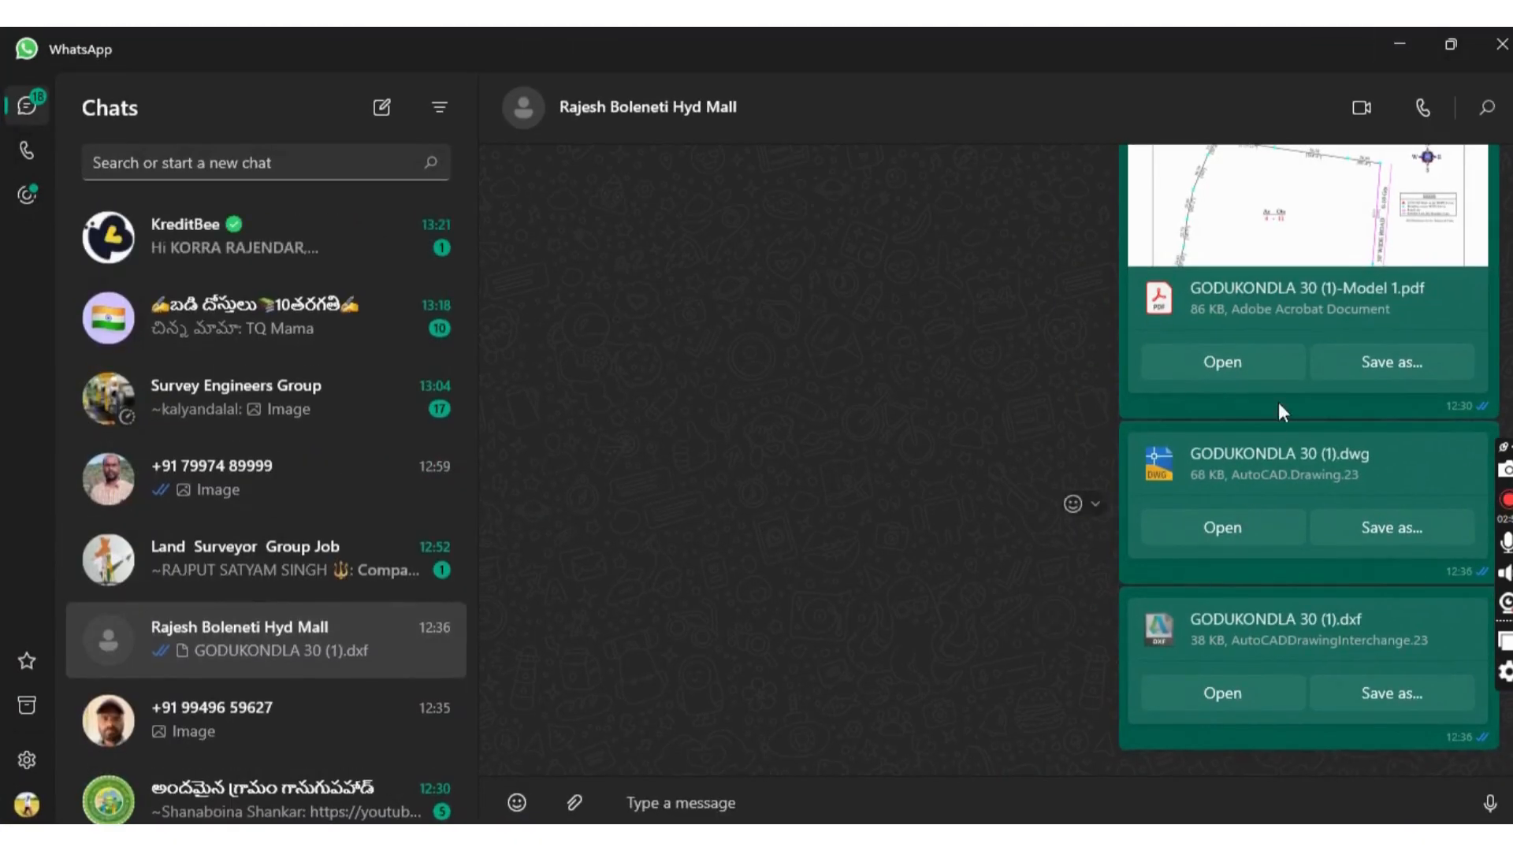
click(1392, 362)
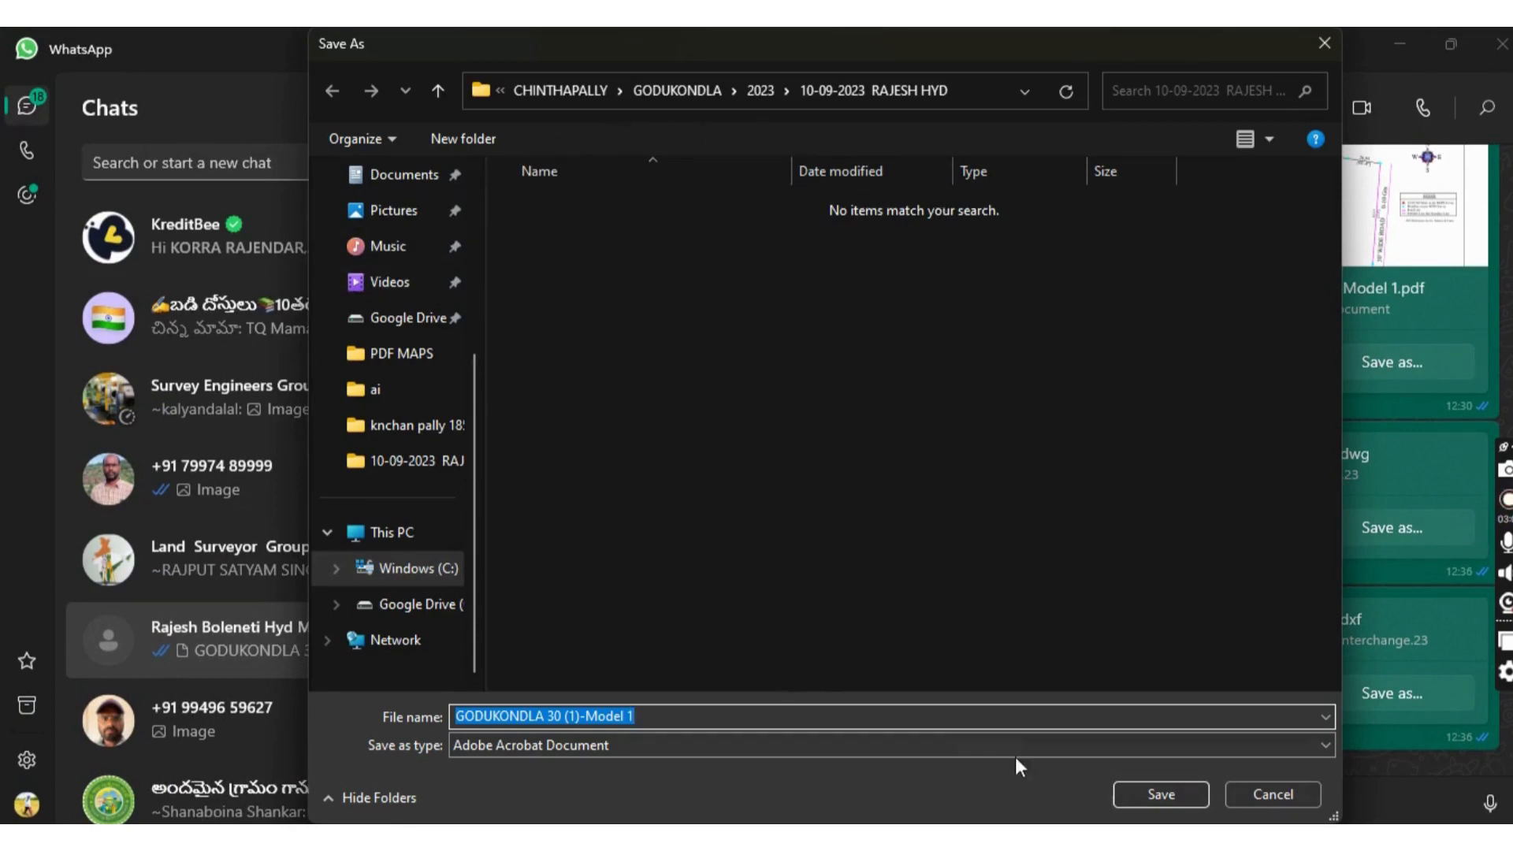
click(1148, 796)
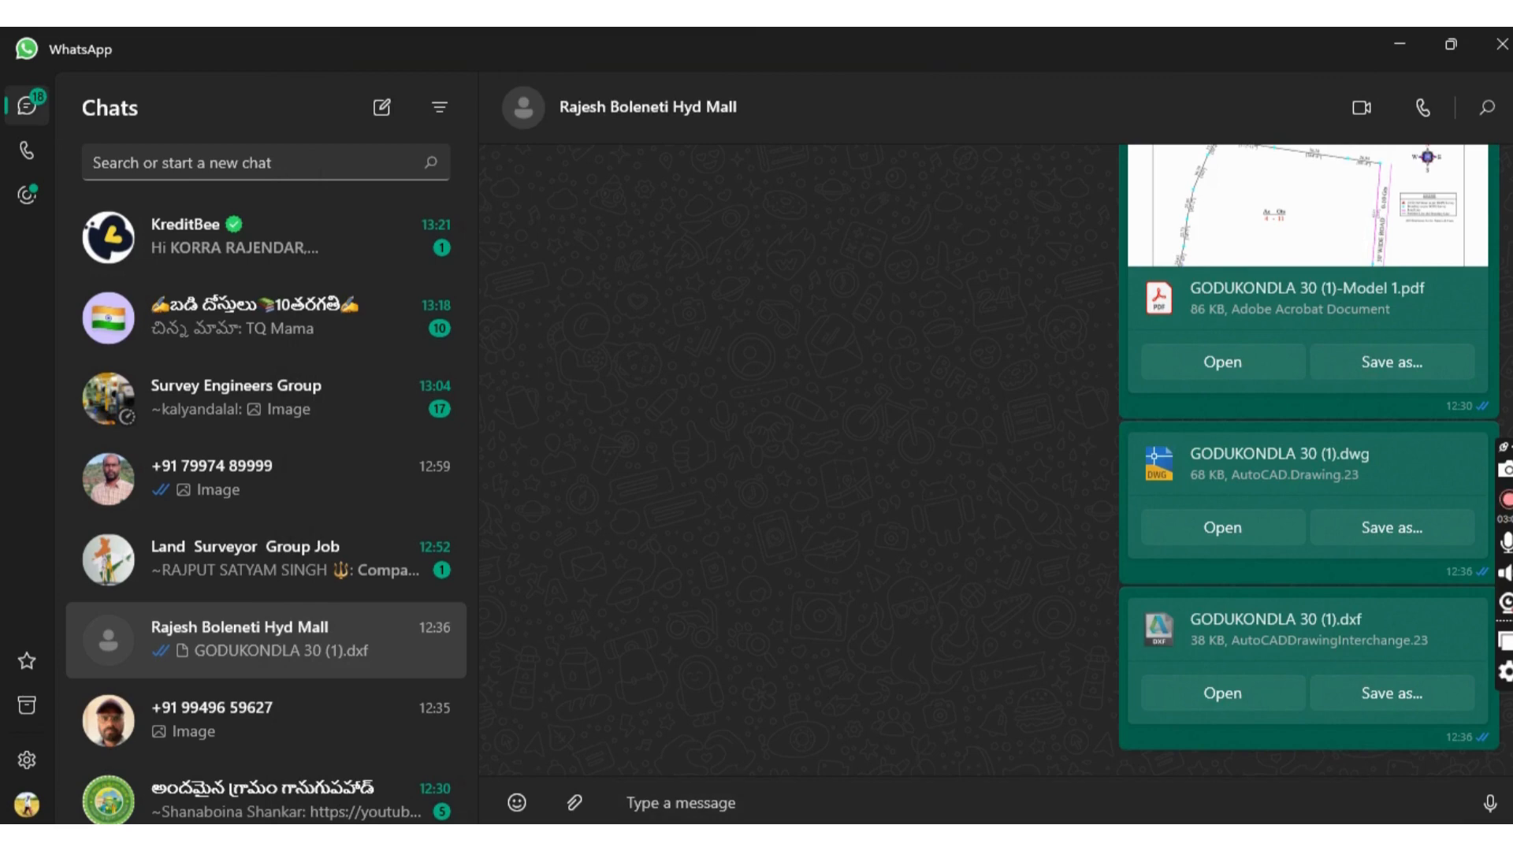
- Return to the GODUKONDLA 30 (1) 2 drawing in AutoCAD, start a PDF import and browse to the GODUKONDLA folder under CHINTHAPALLY
mouse_move(1073, 842)
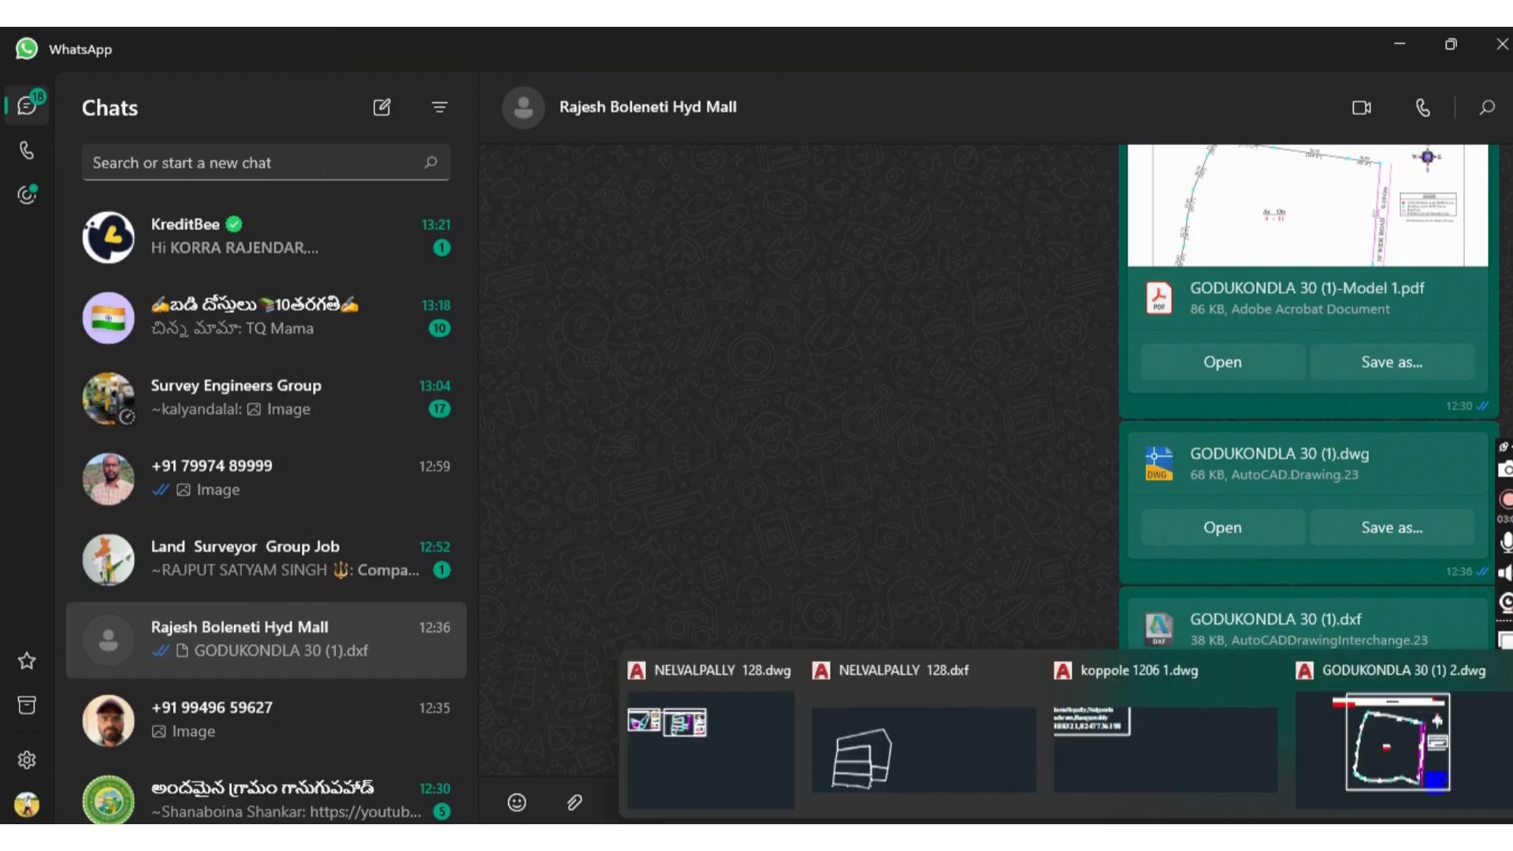
click(1336, 785)
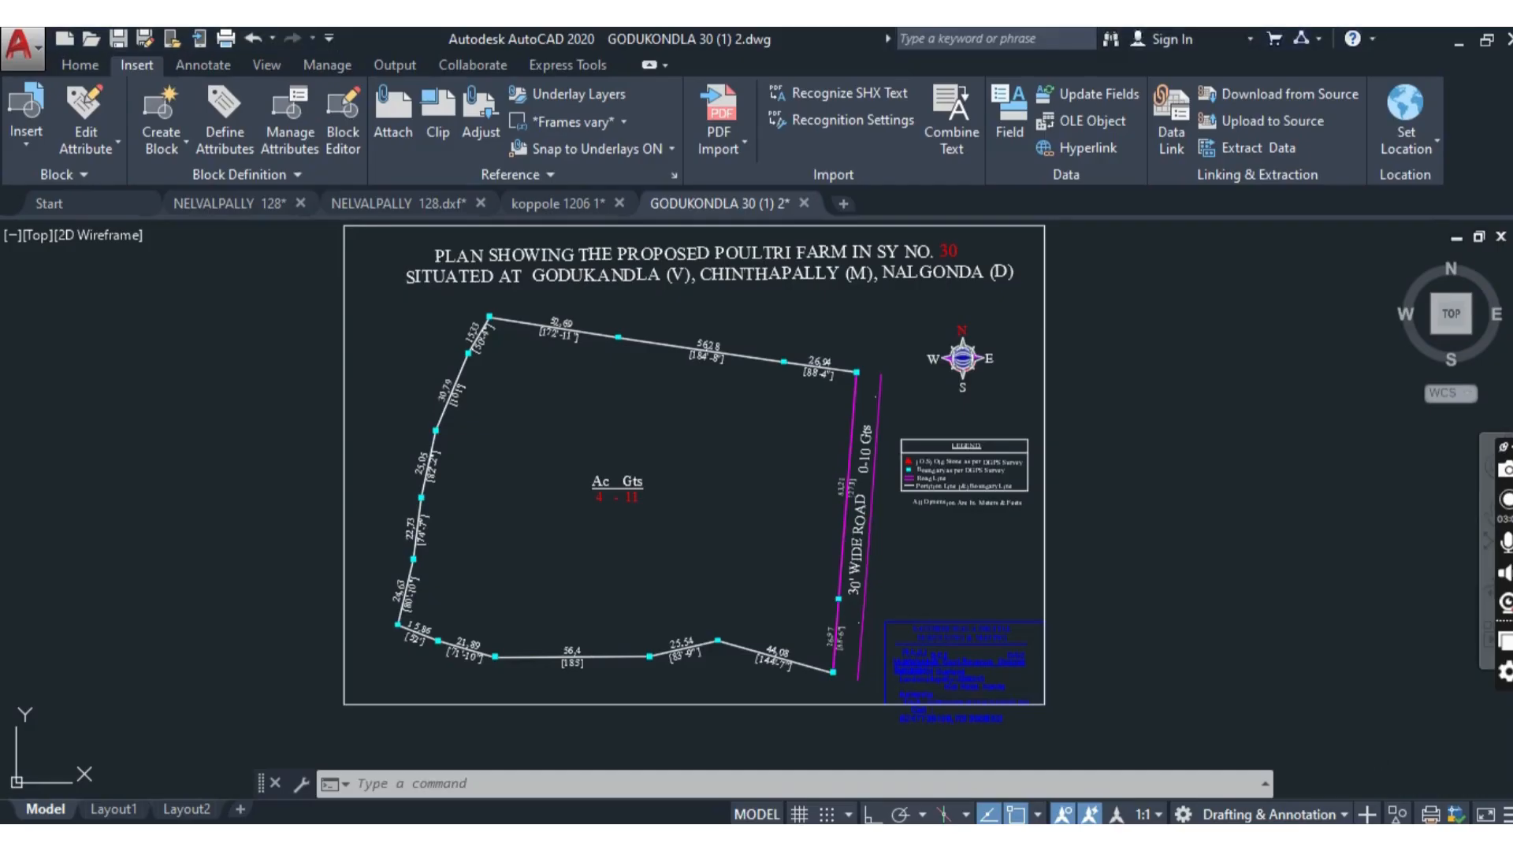
click(717, 138)
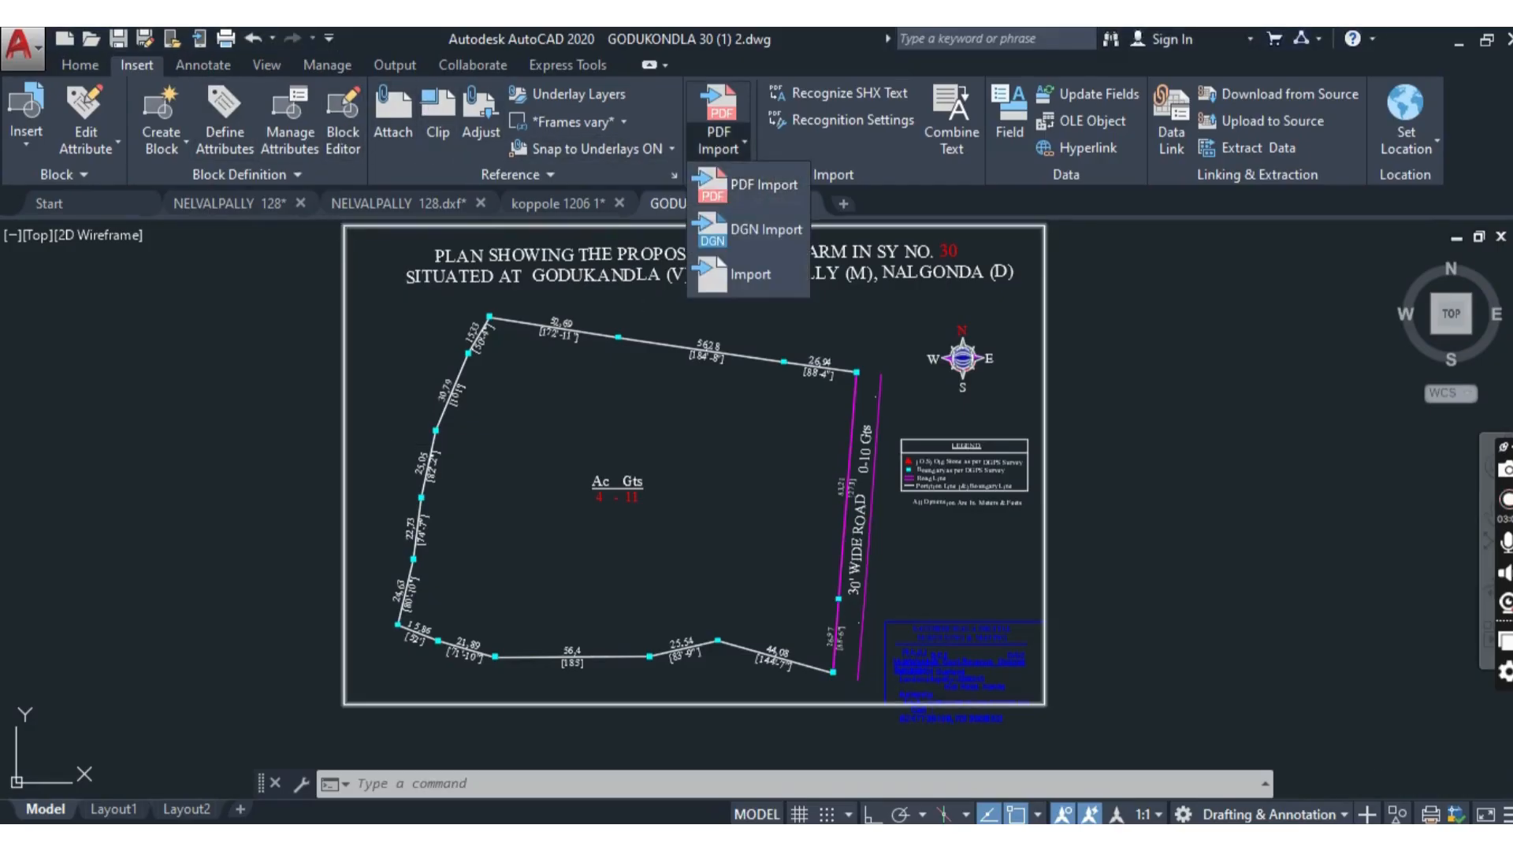
click(759, 183)
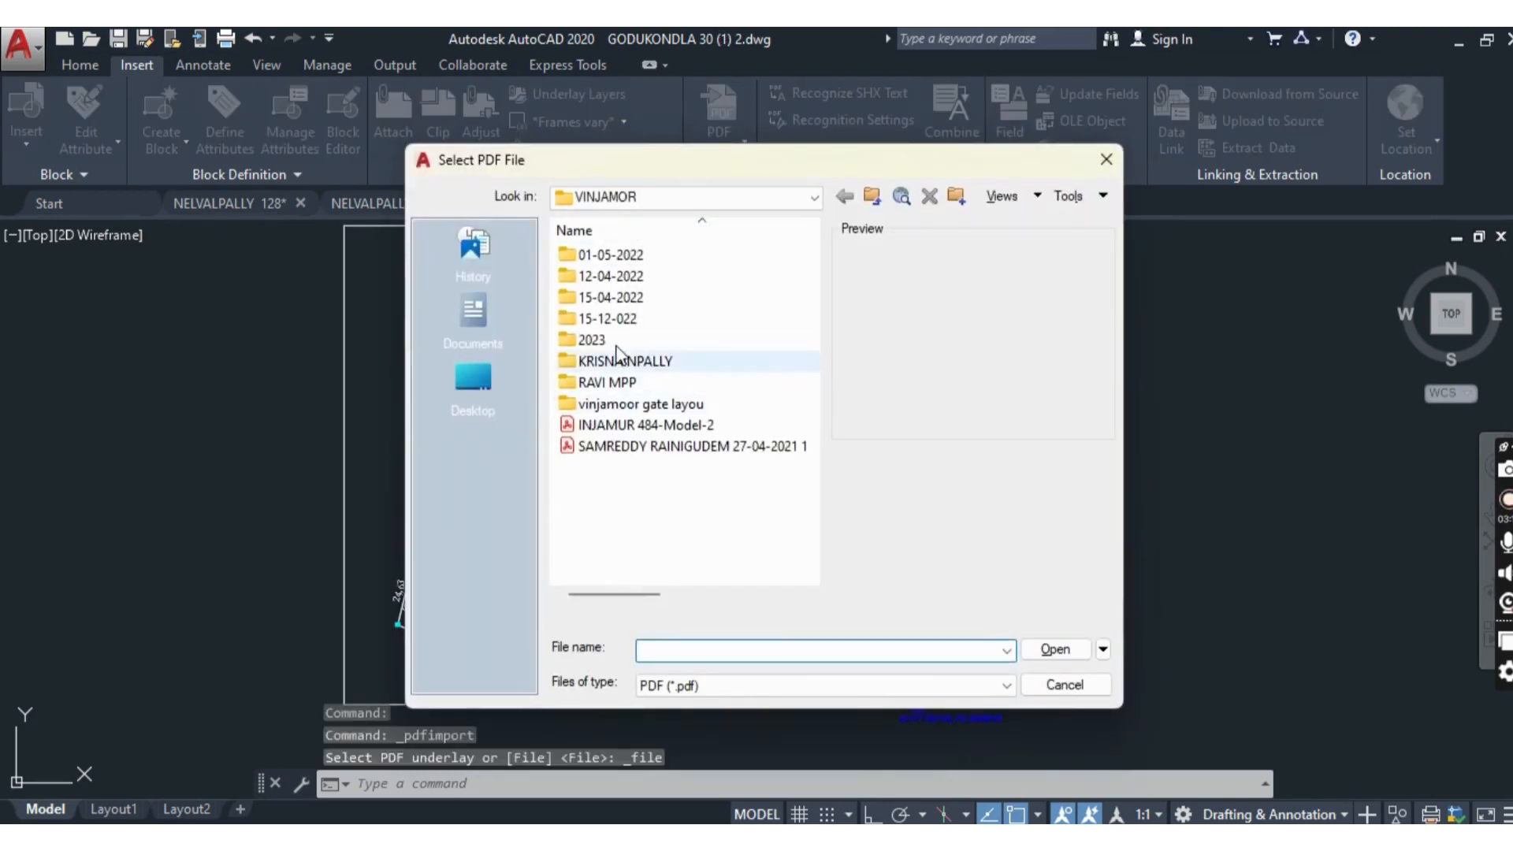
click(713, 199)
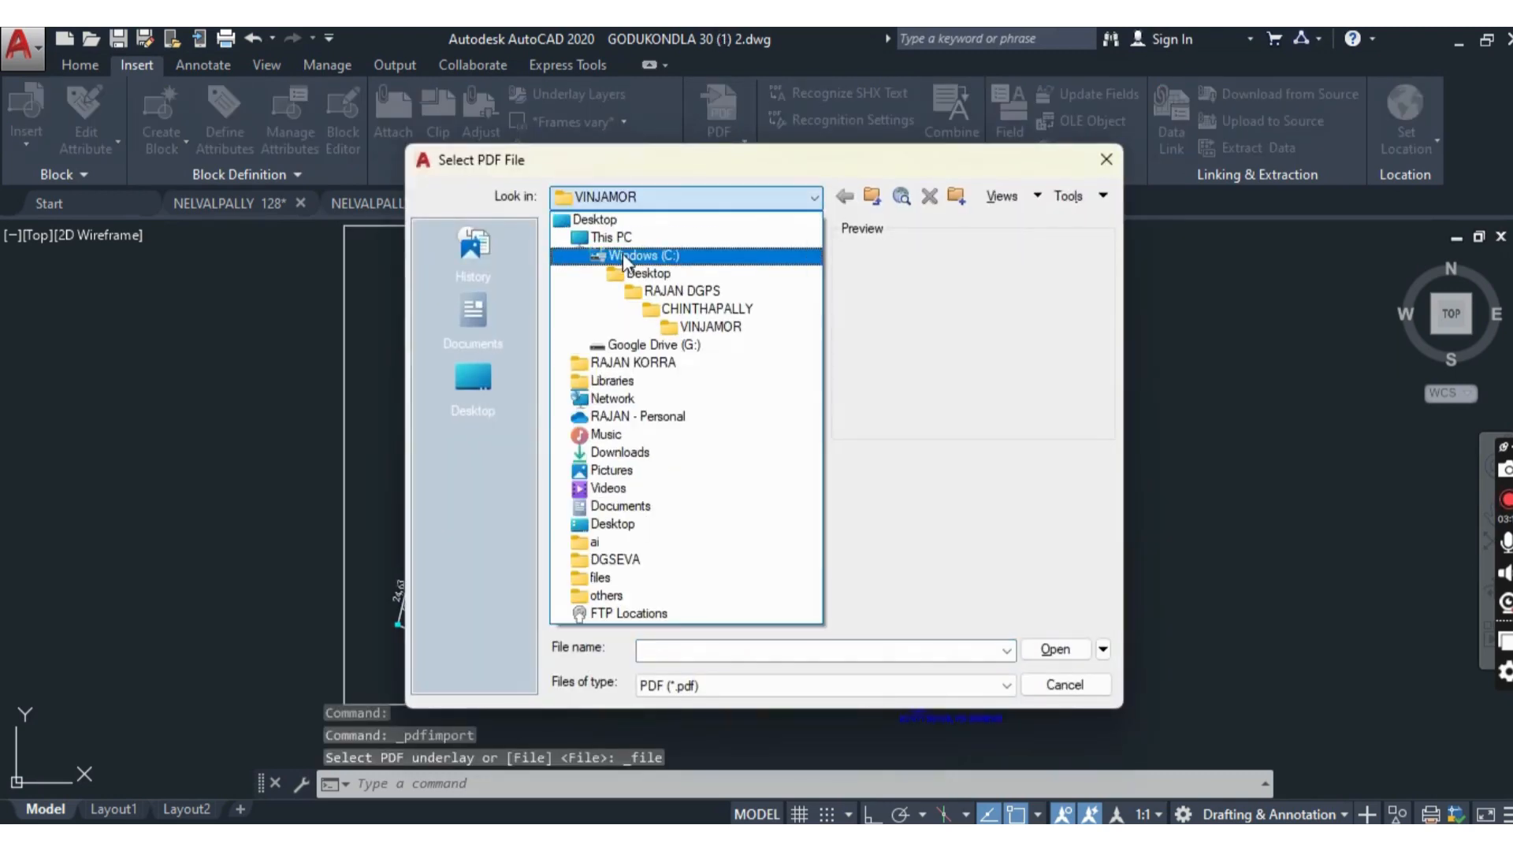
click(627, 257)
double_click(656, 282)
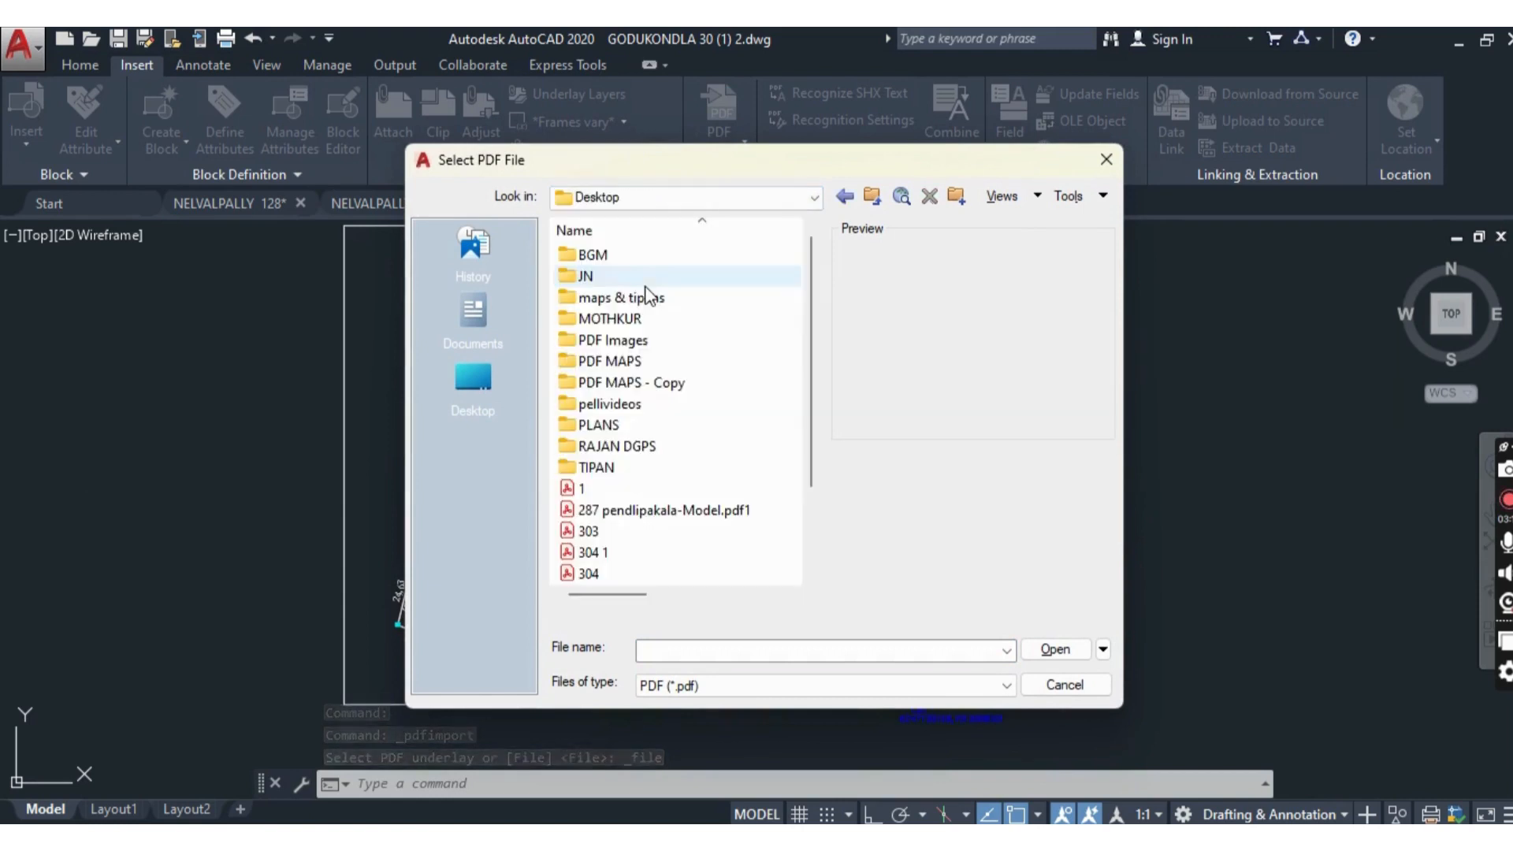
double_click(617, 447)
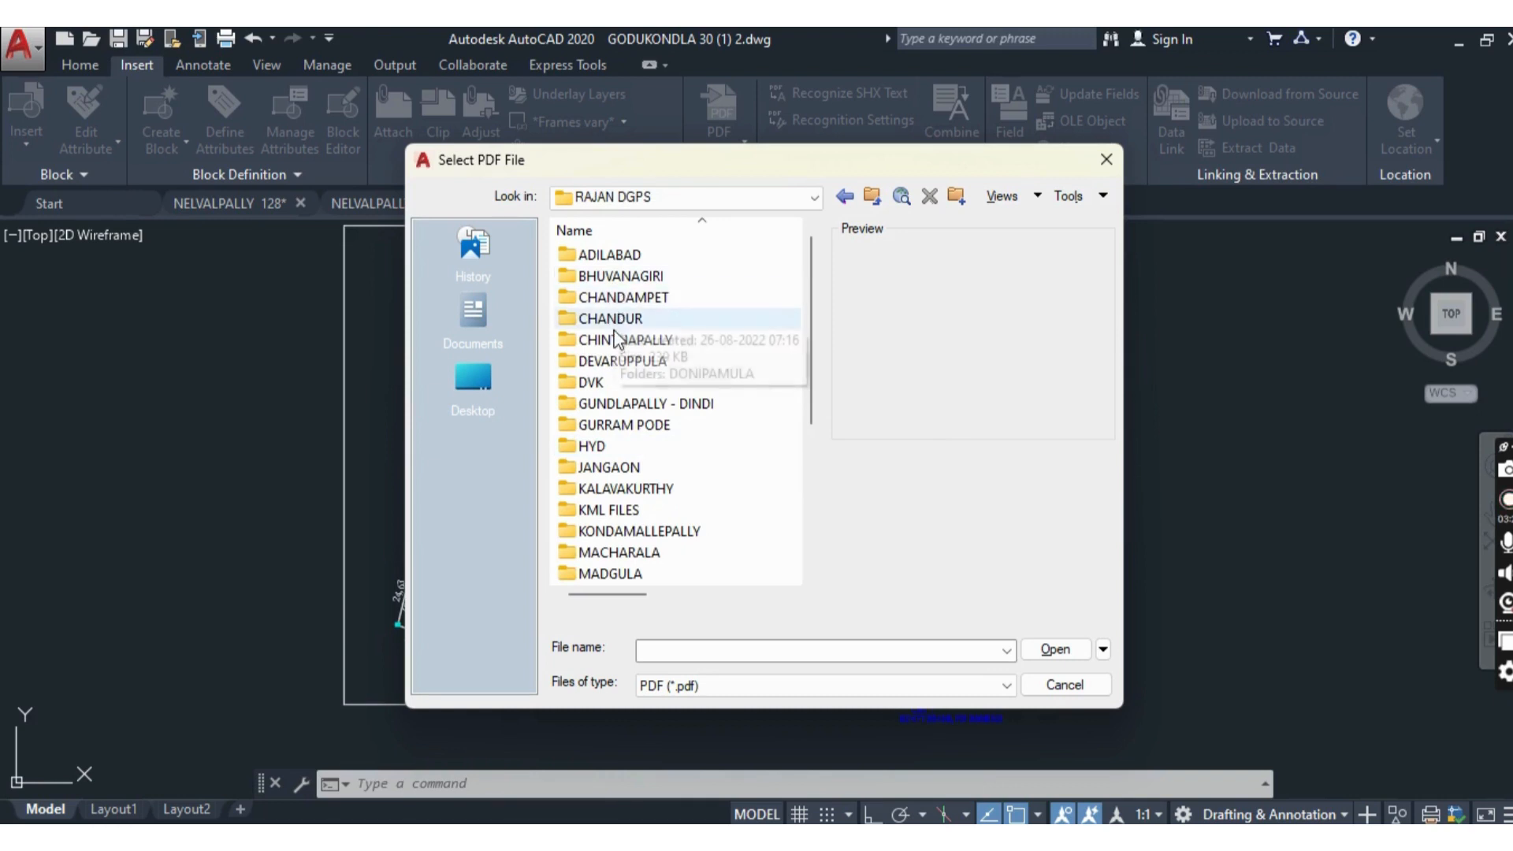
double_click(617, 339)
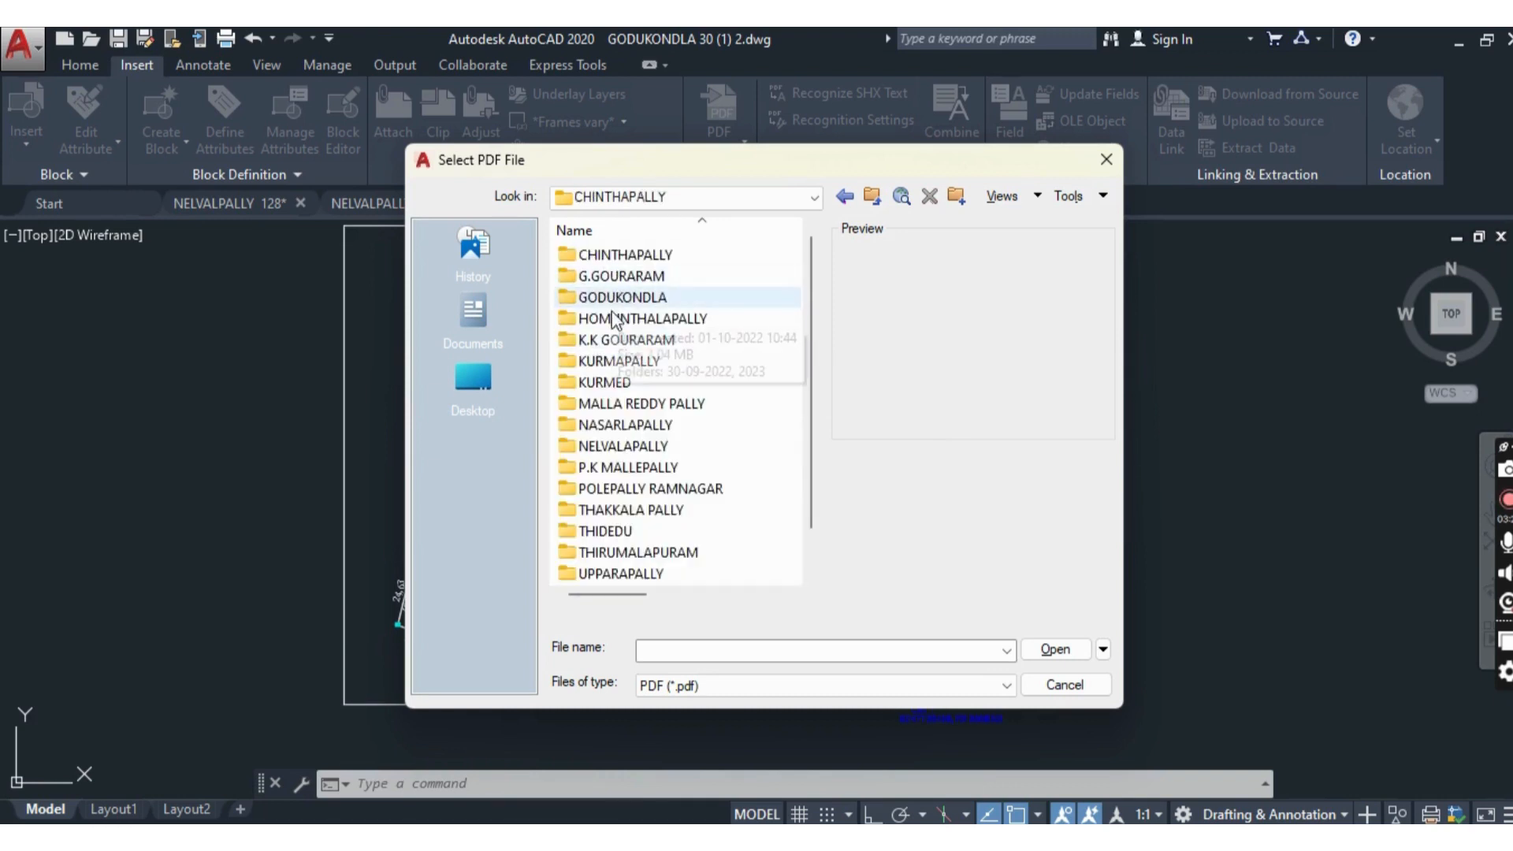
double_click(619, 297)
- Open GODUKONDLA 30 (1)-Model 1 from the 10-09-2023 project folder inside 2023 as the PDF to import
click(626, 262)
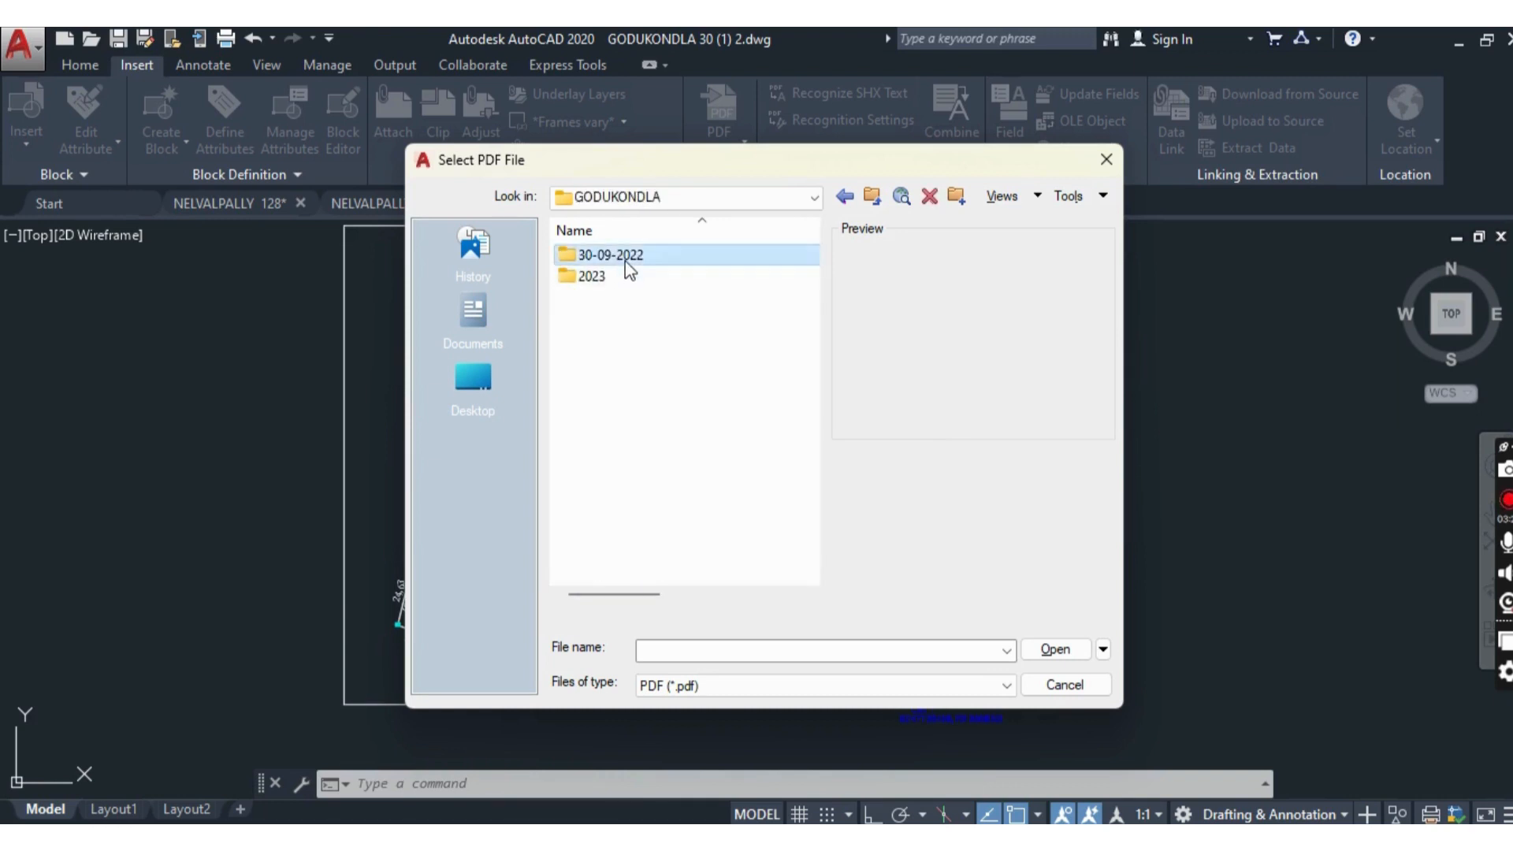
double_click(627, 262)
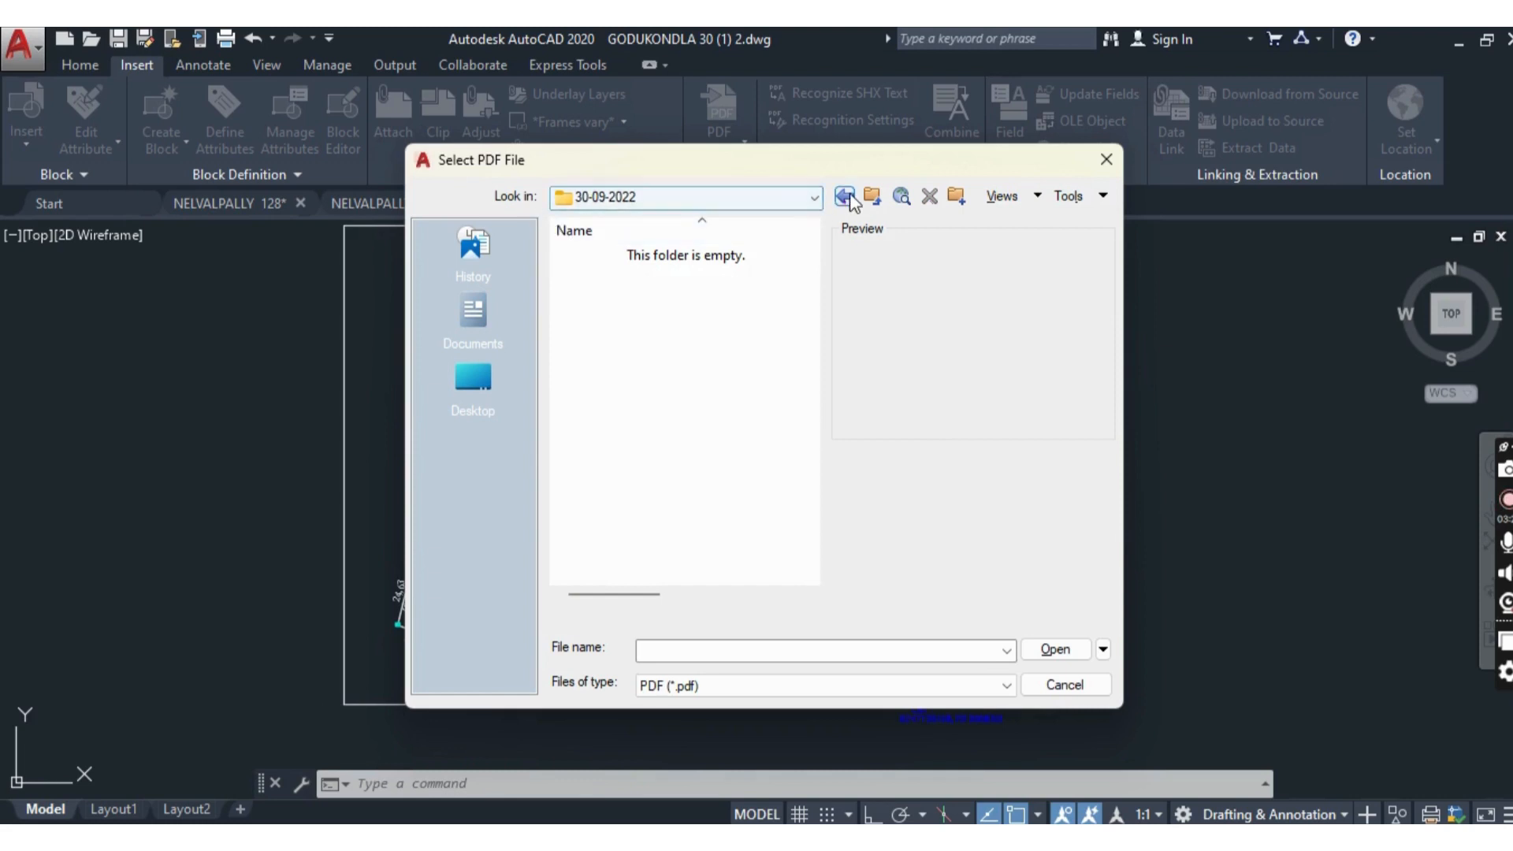
click(846, 197)
double_click(664, 280)
click(650, 279)
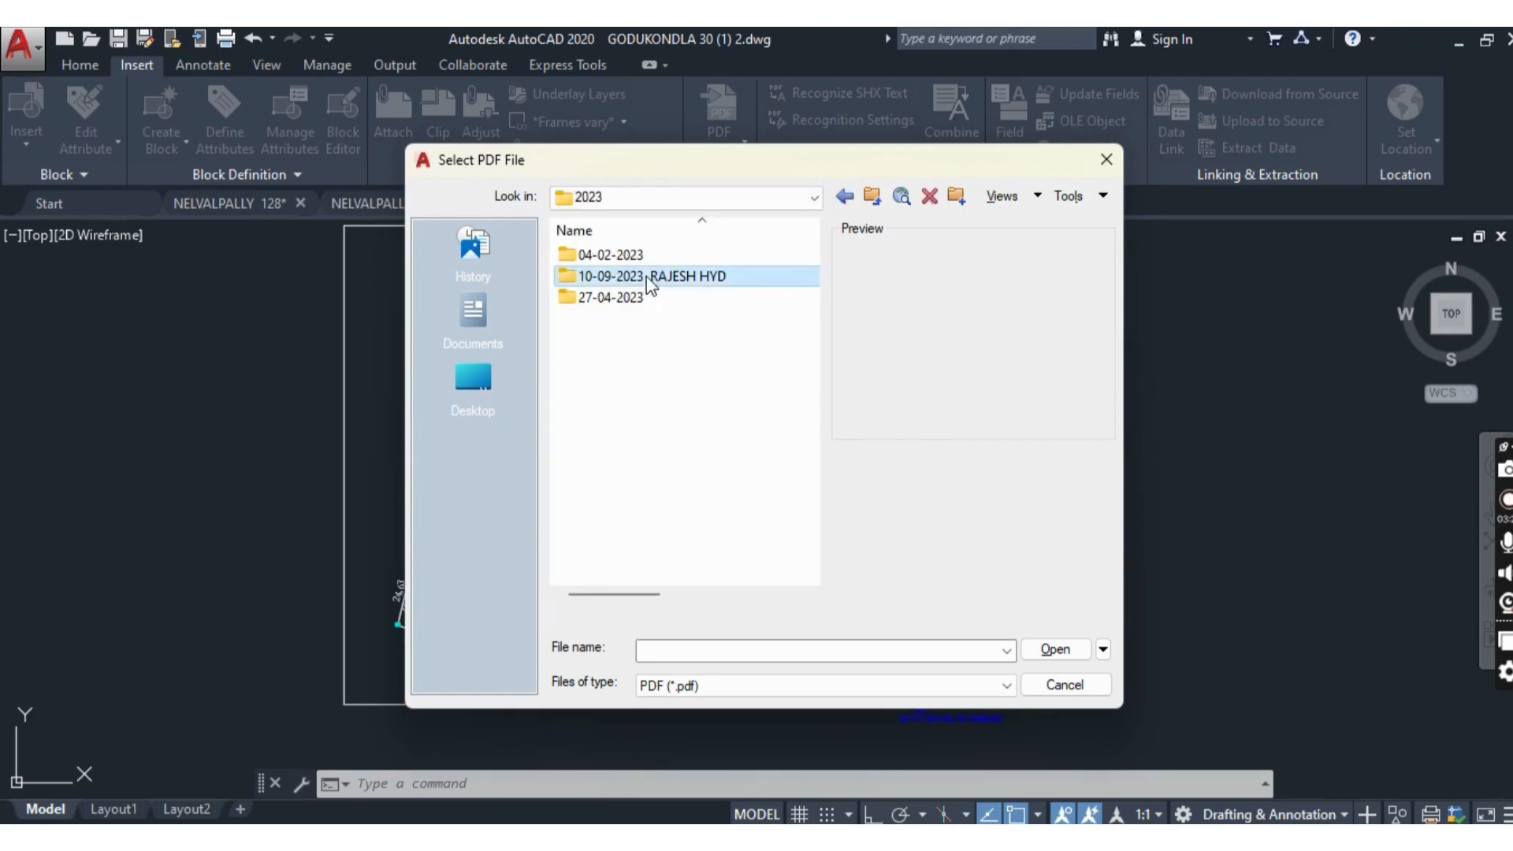
double_click(650, 282)
click(638, 263)
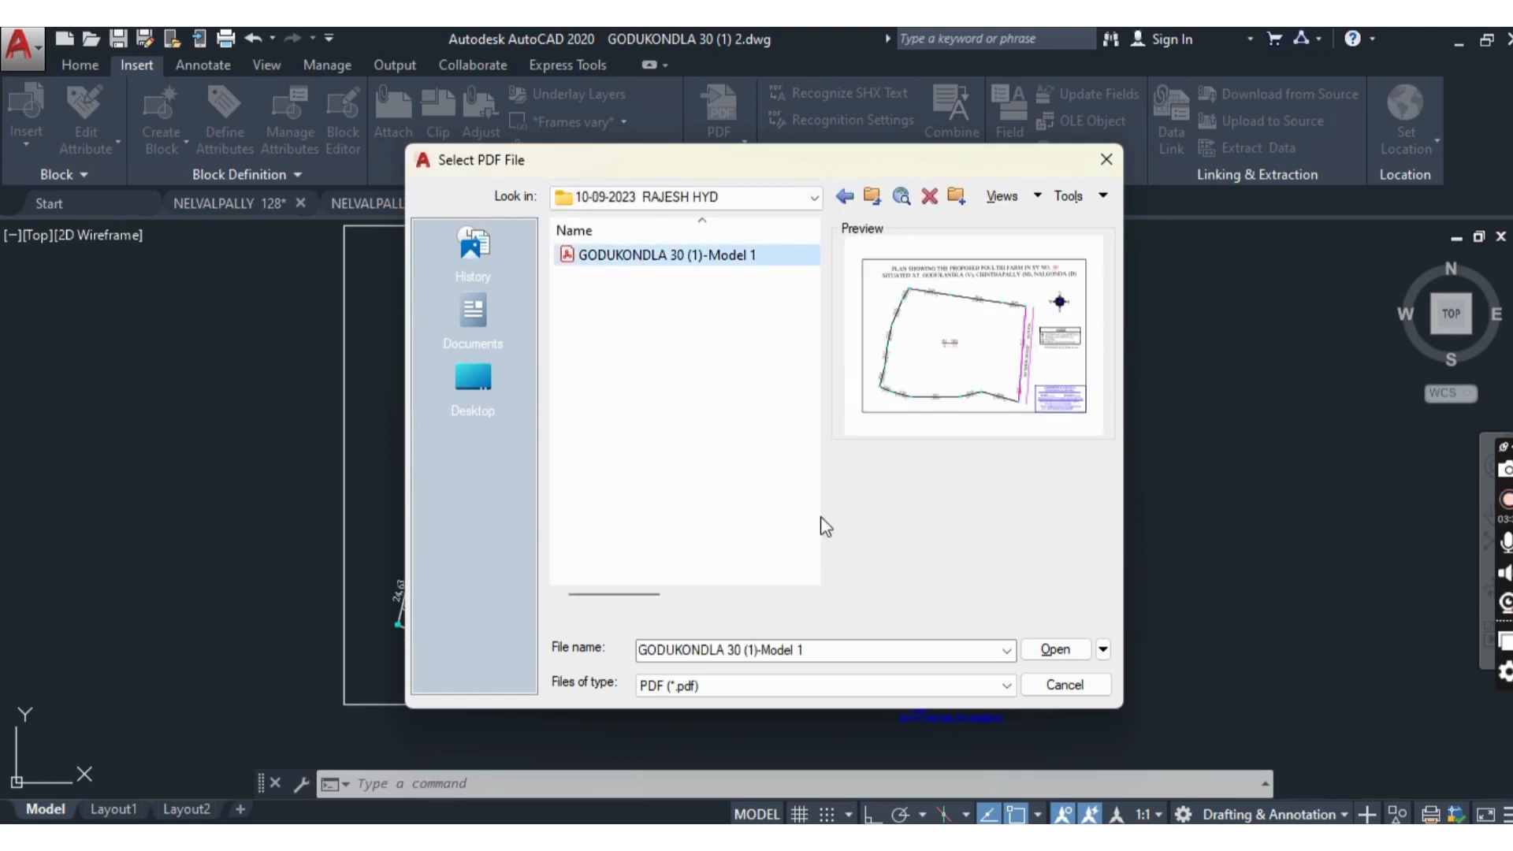
click(1060, 650)
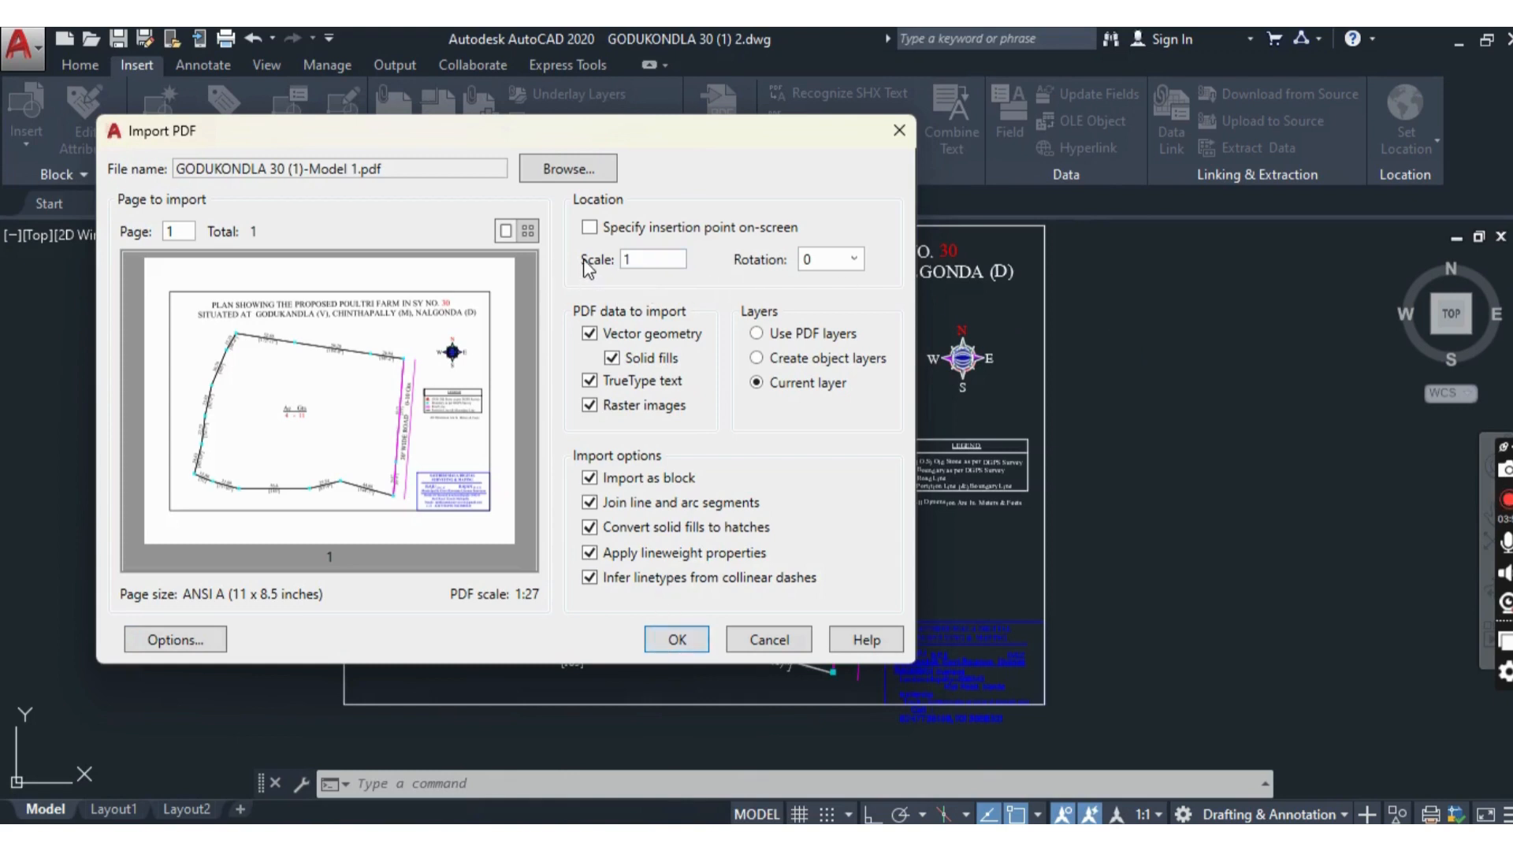
- Import page 1 of the PDF as a block on the current layer at scale 1 and rotation 0, and inspect the imported plan
click(677, 640)
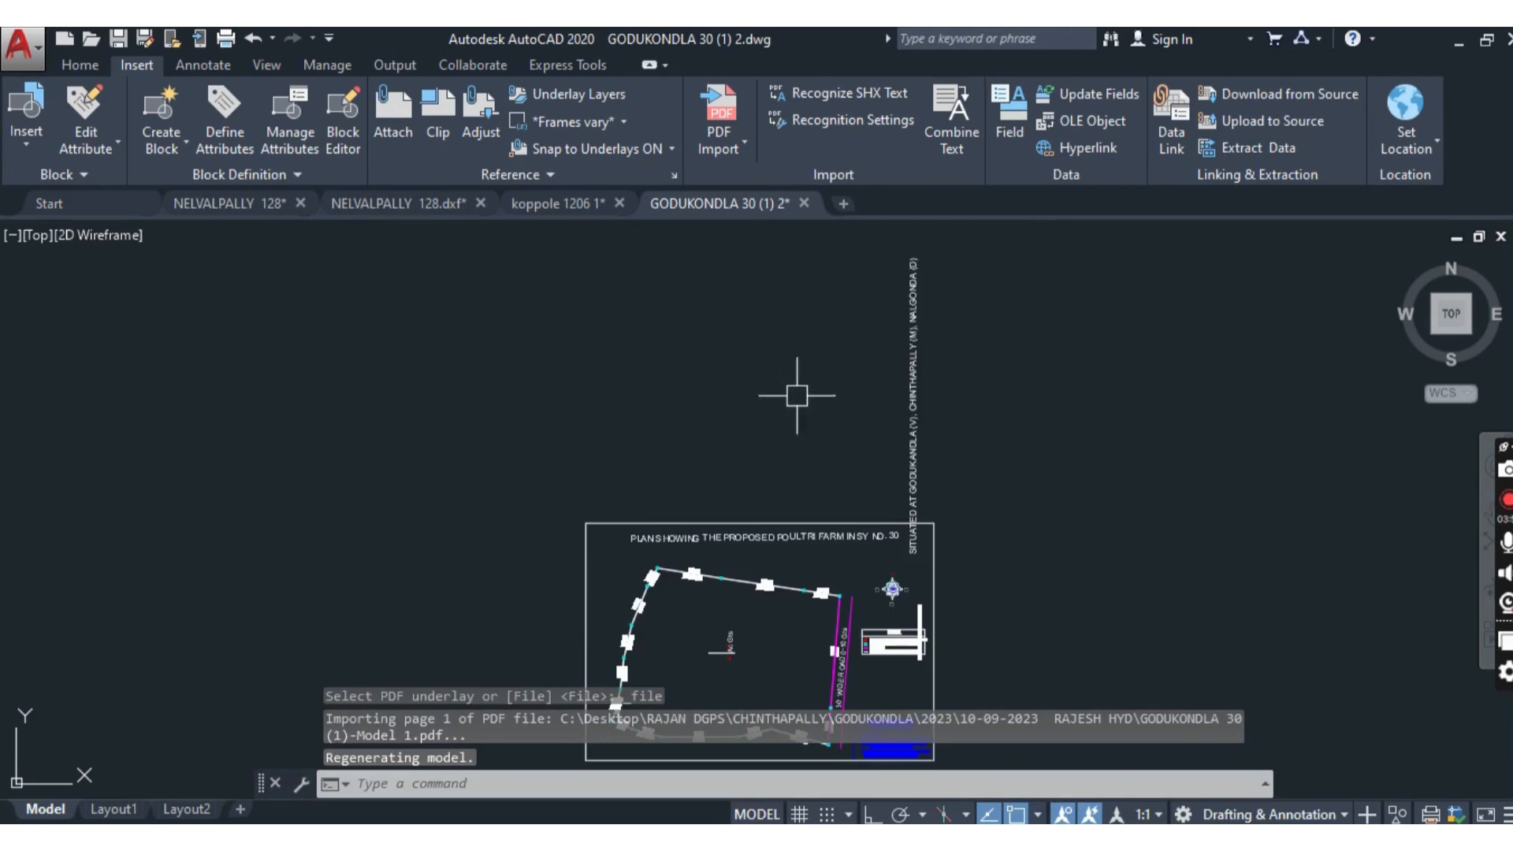
scroll(851, 389, down, 1)
scroll(851, 389, down, 3)
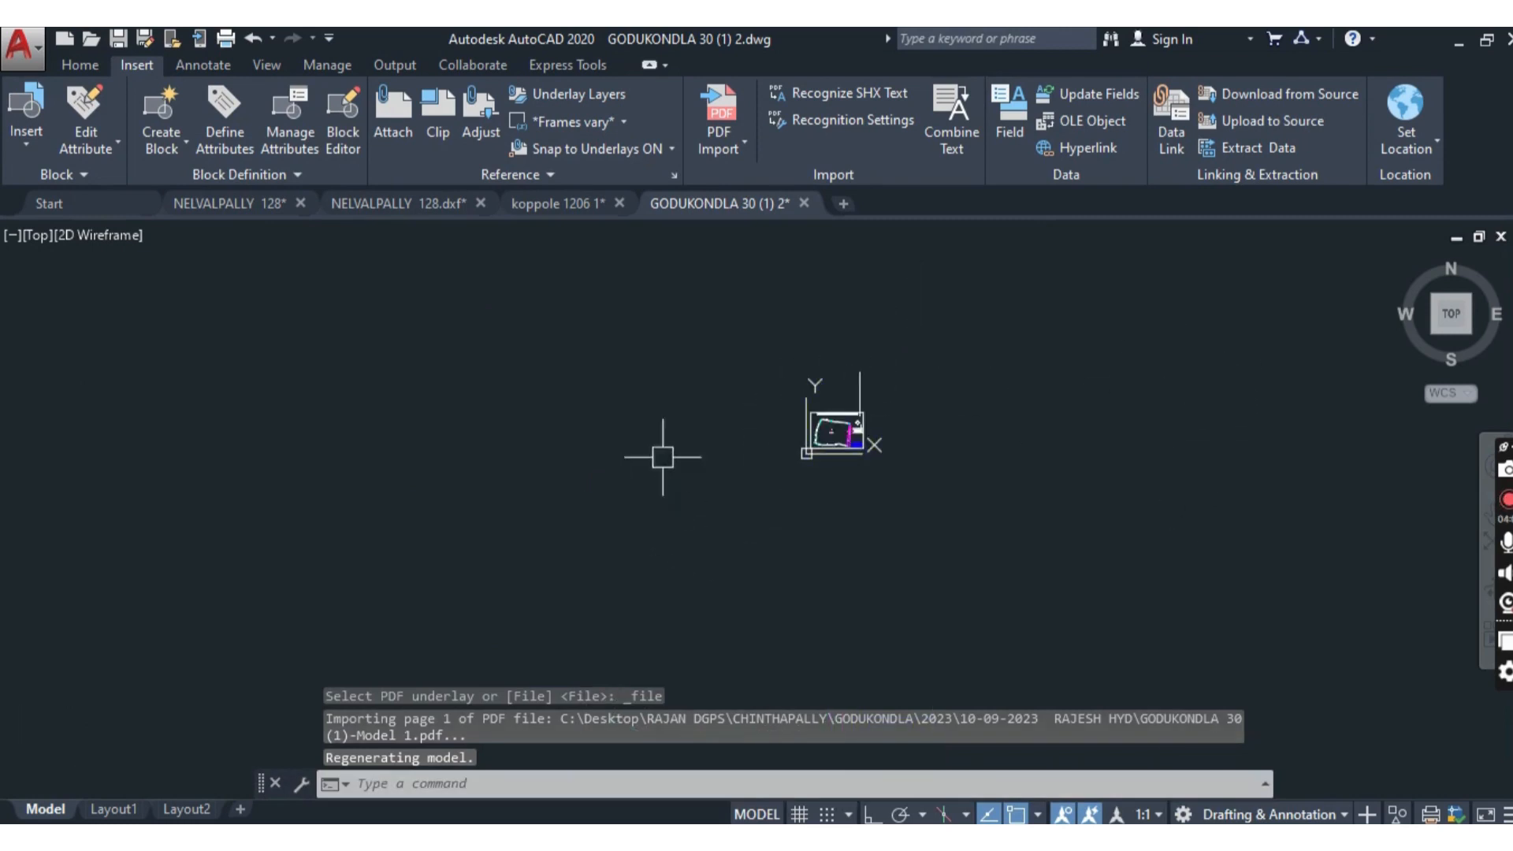
scroll(844, 405, up, 4)
scroll(679, 392, up, 3)
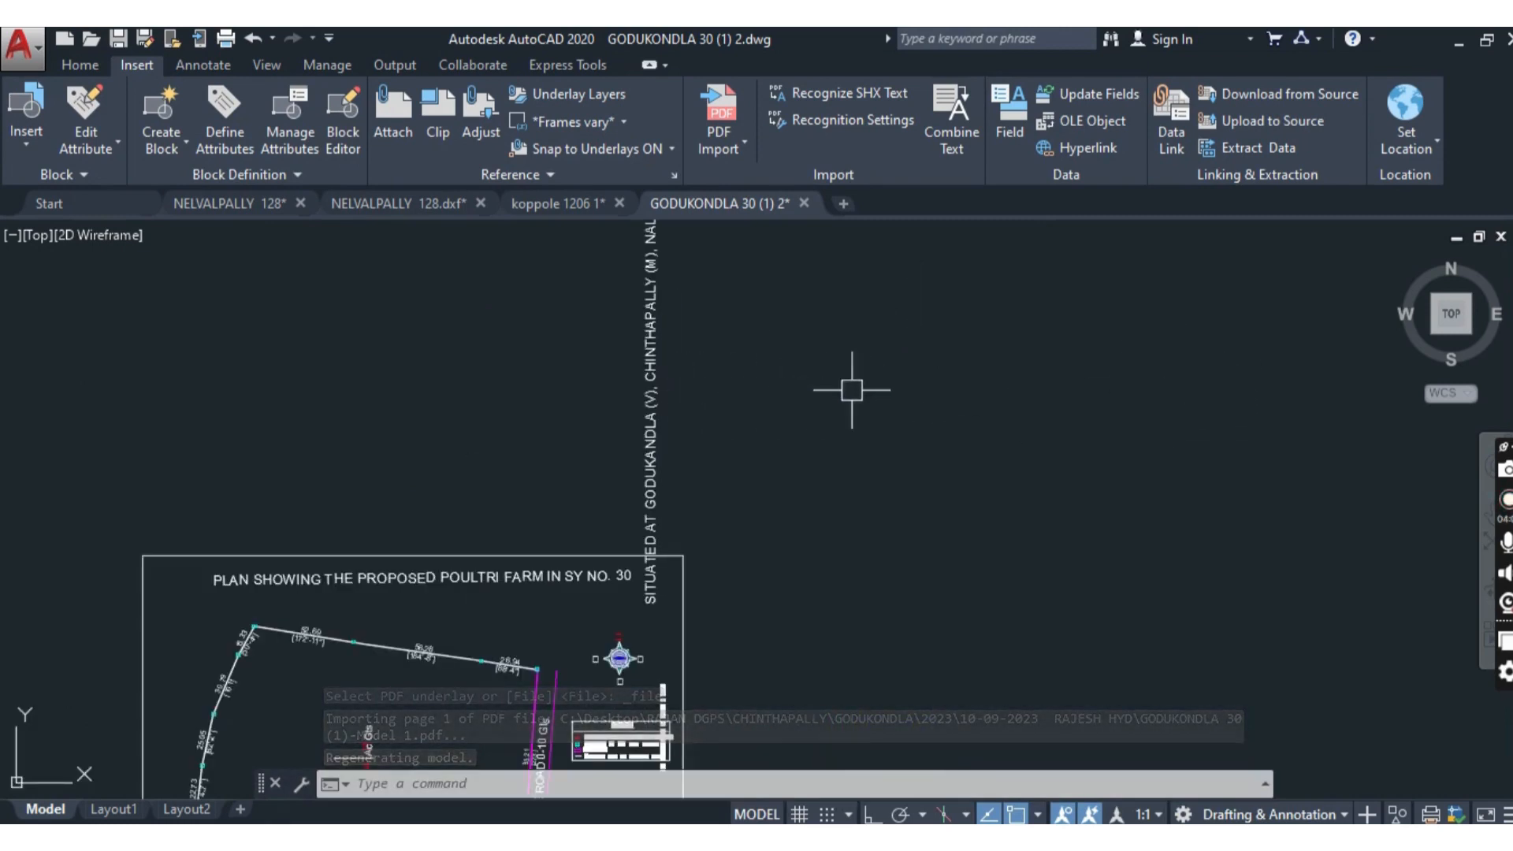
- Zoom out from the imported plan to show all objects in the drawing
scroll(1181, 396, down, 3)
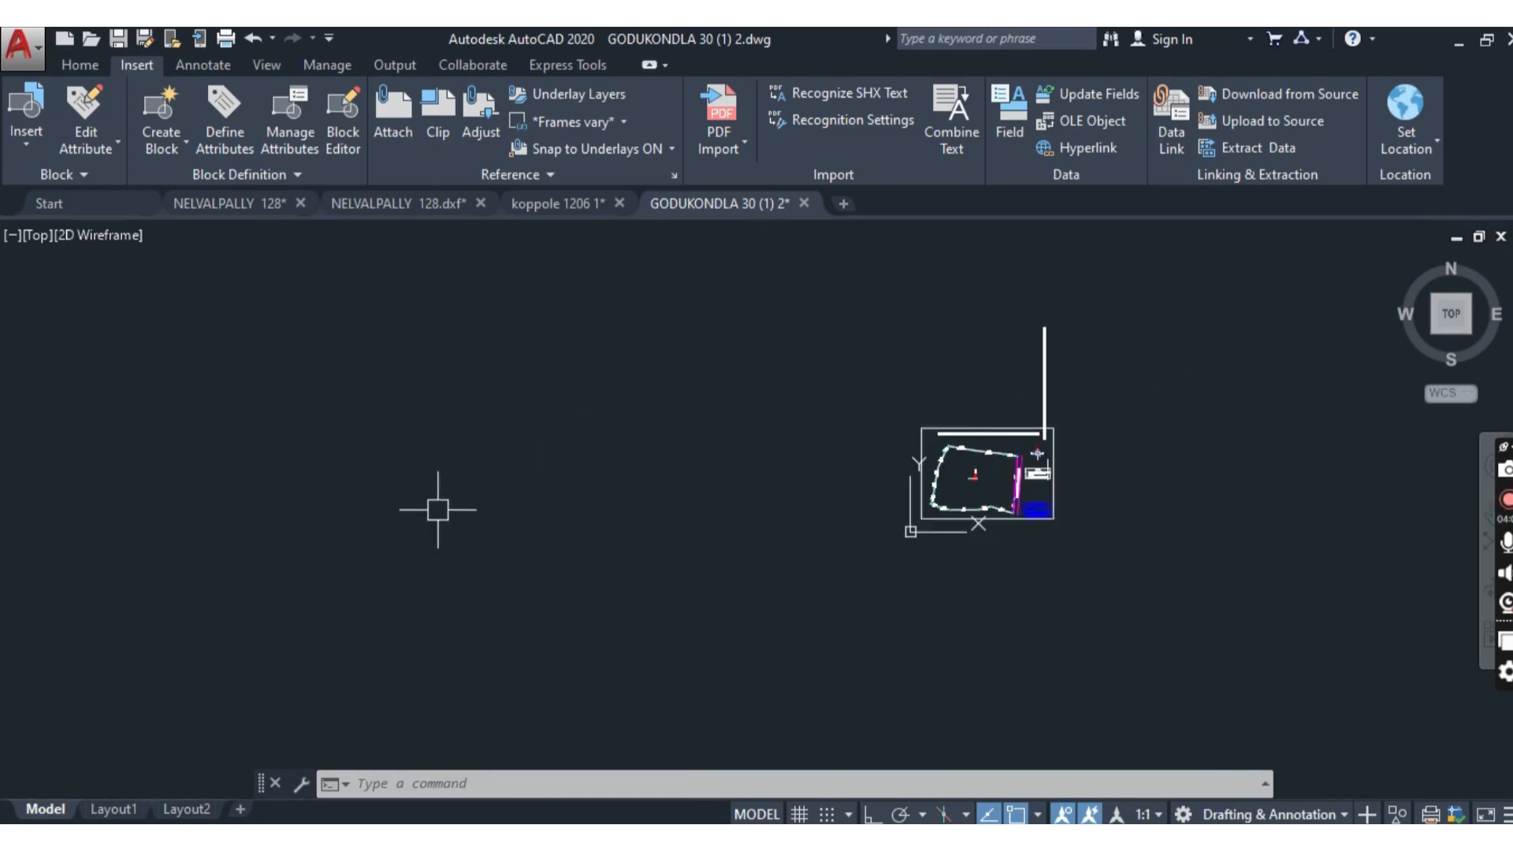
scroll(473, 512, down, 5)
scroll(536, 496, up, 6)
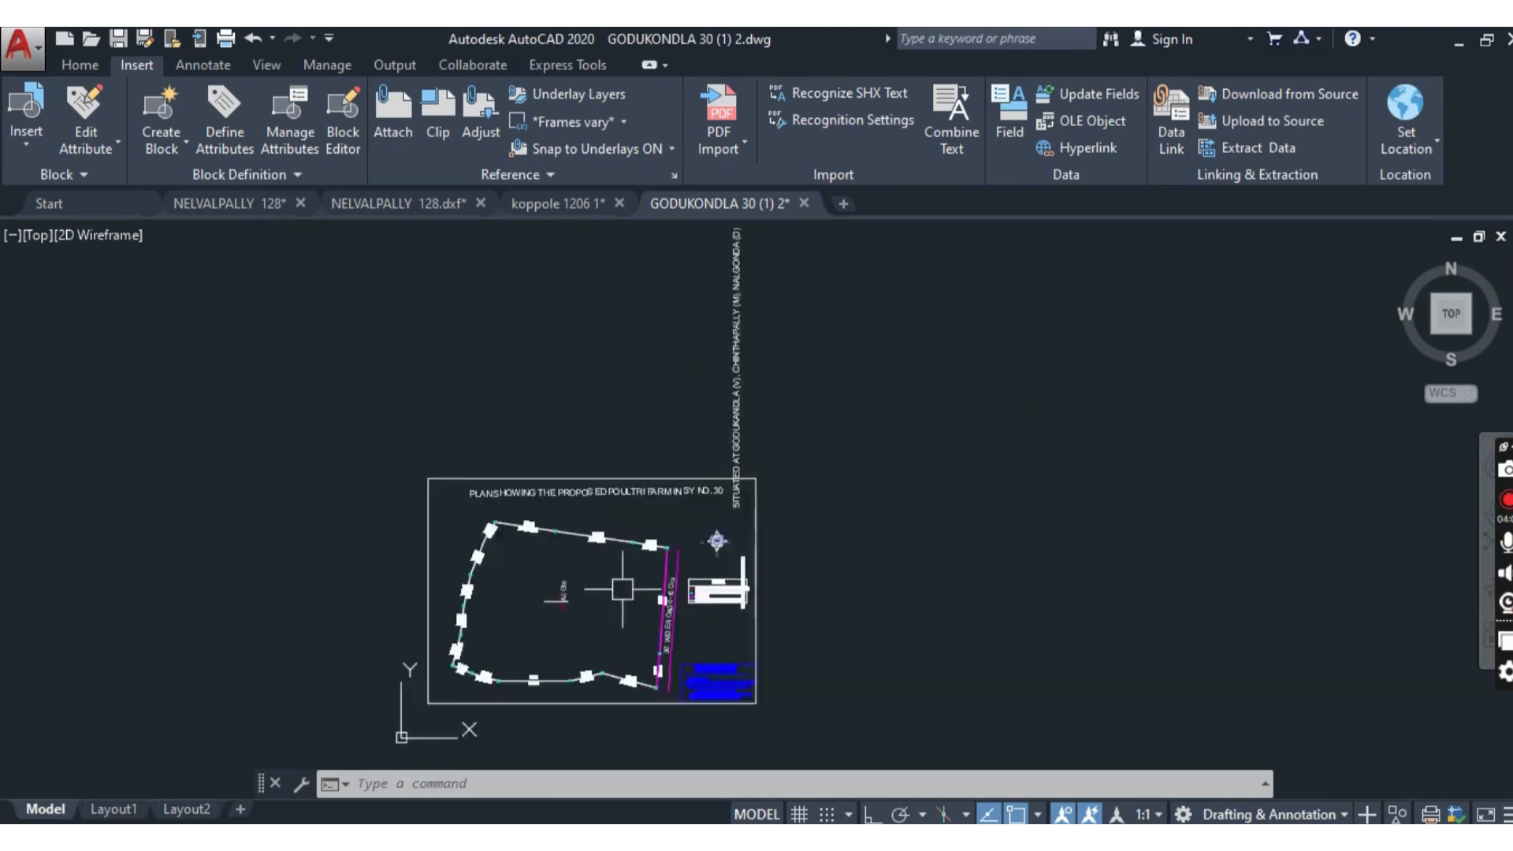
scroll(622, 589, up, 2)
scroll(556, 489, down, 6)
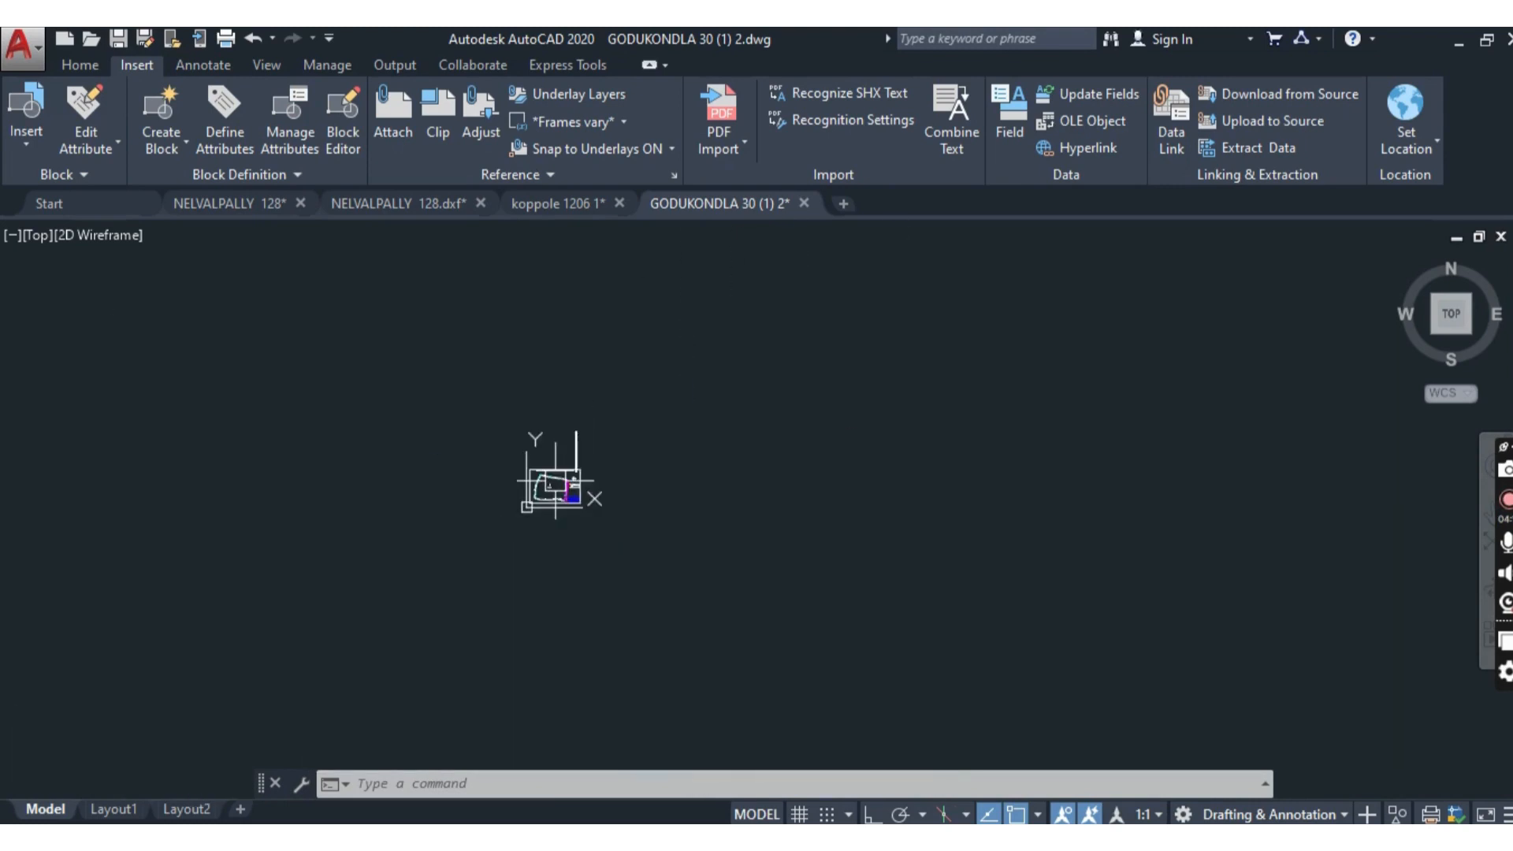
scroll(556, 489, up, 2)
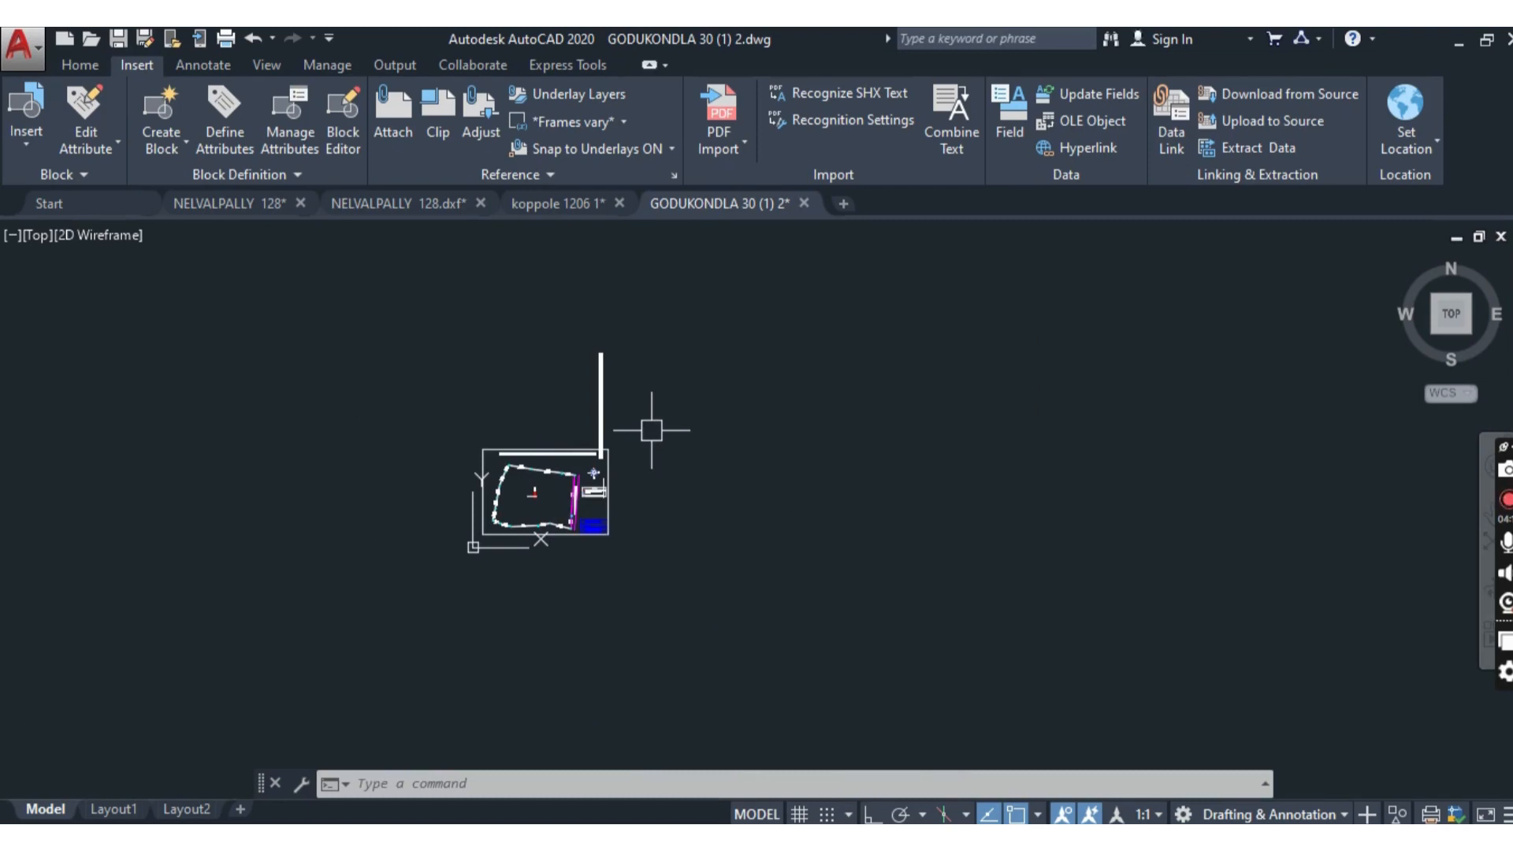
text(z)
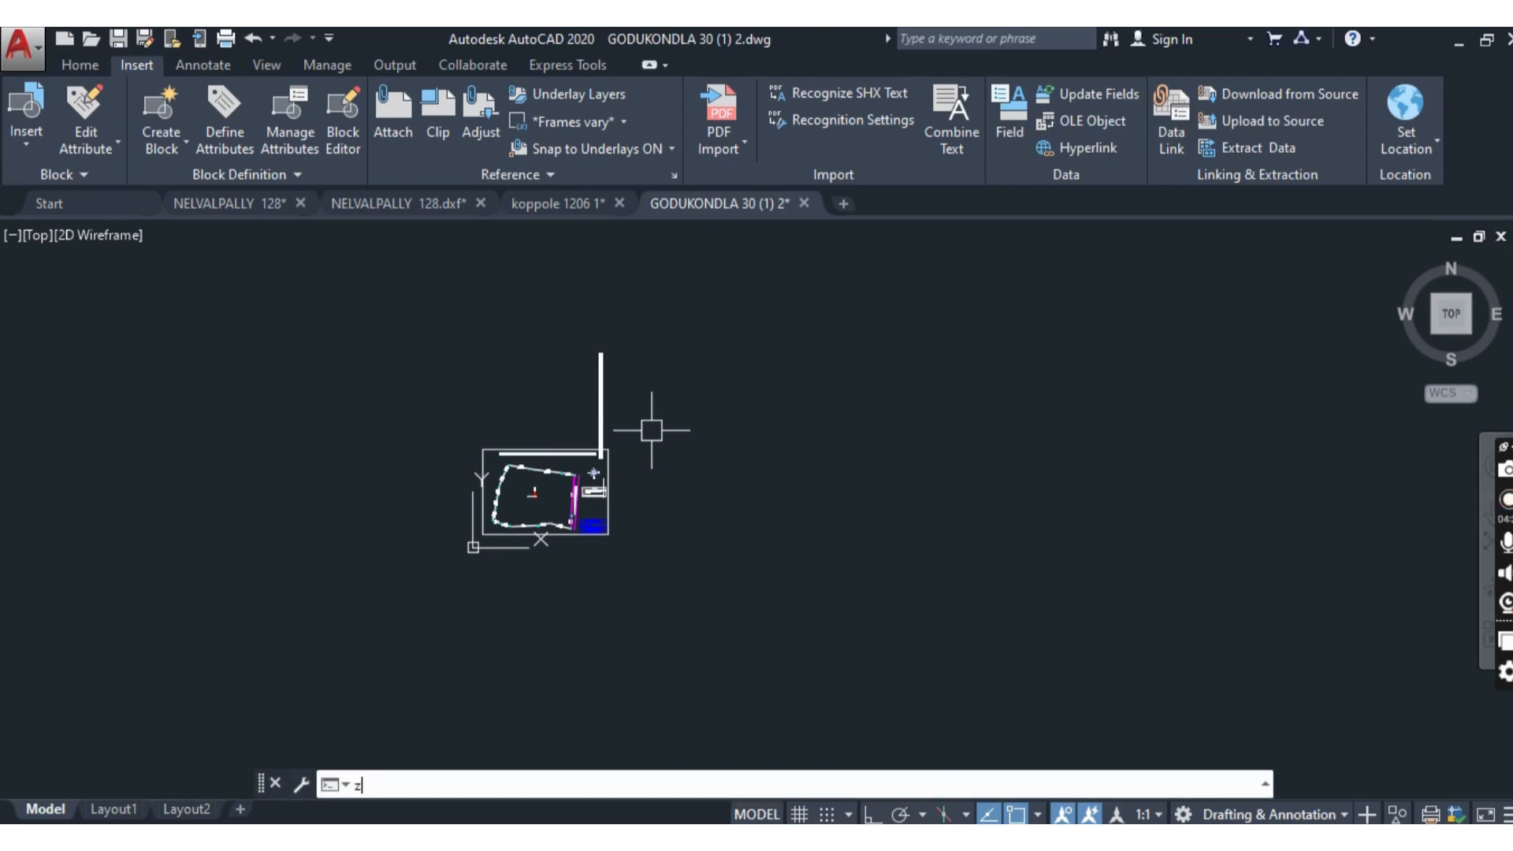
key(Return)
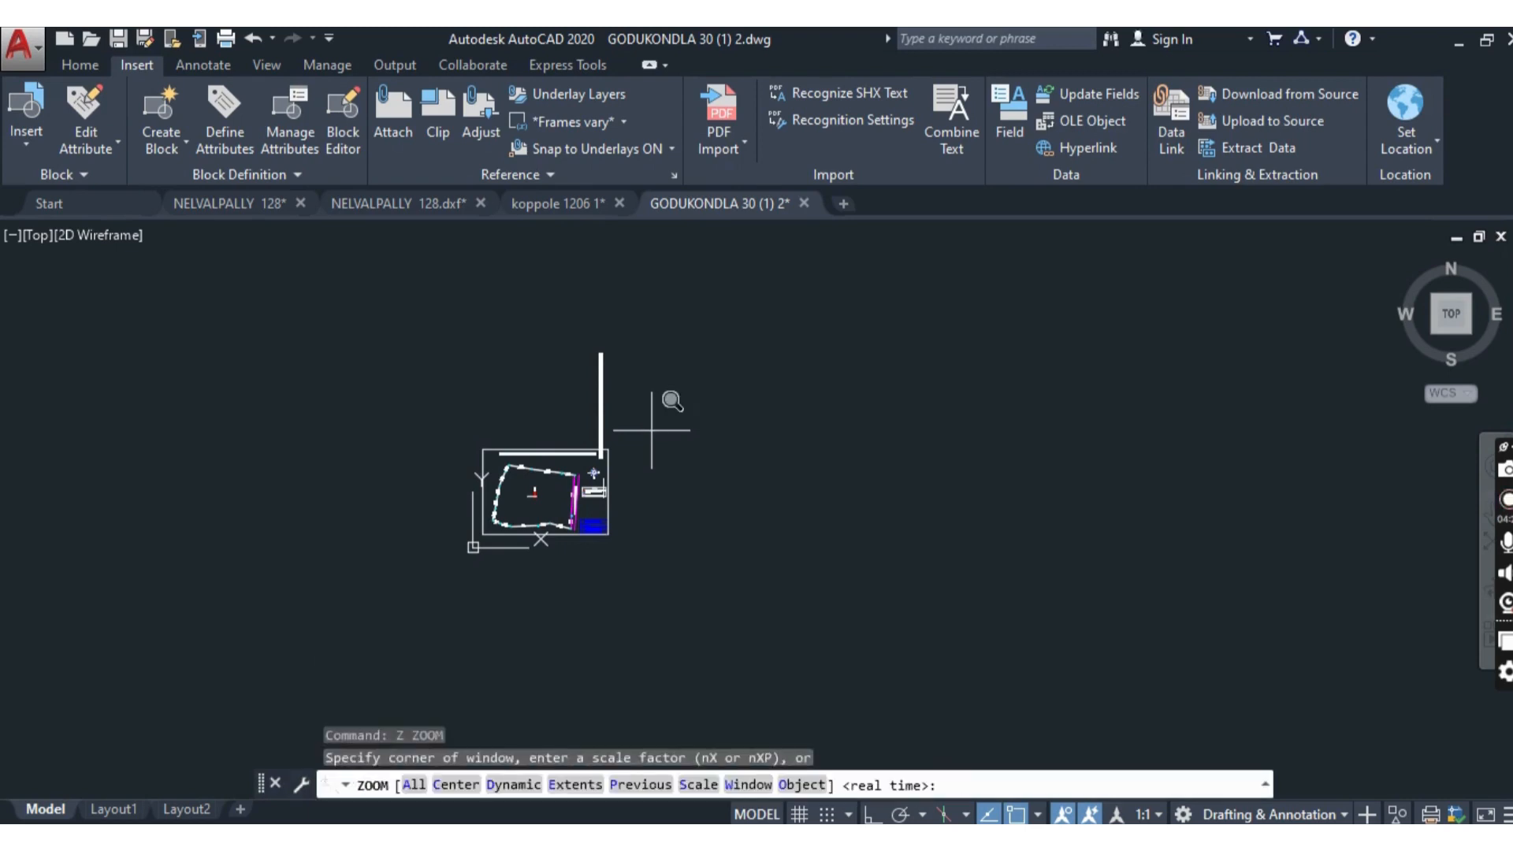
key(Return)
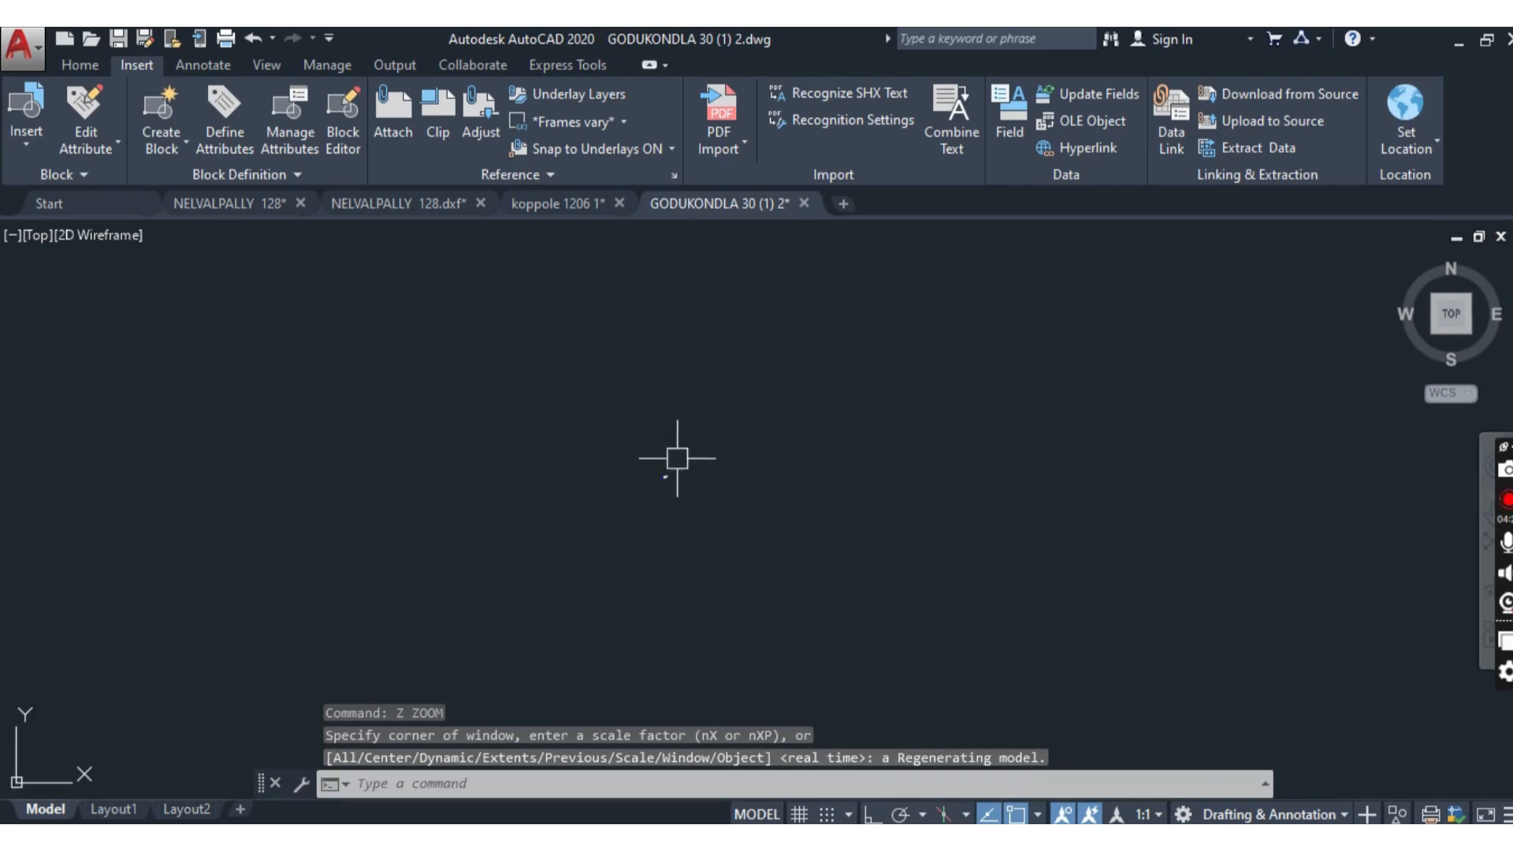
- Examine the existing sheets, the framed site plan and the blue plot outline elsewhere in the drawing
scroll(602, 426, up, 6)
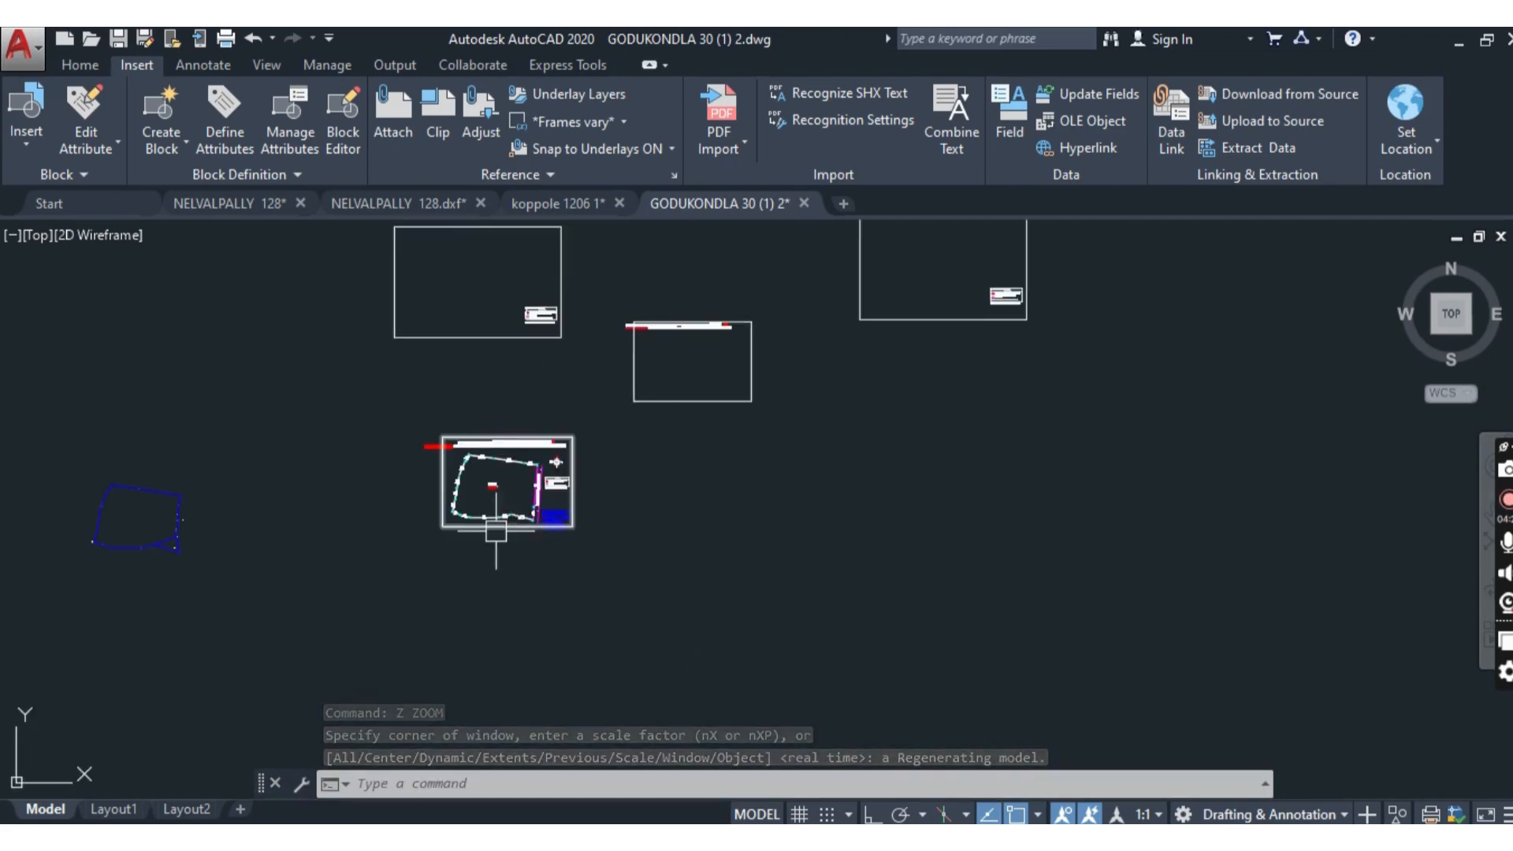
scroll(552, 473, down, 5)
scroll(584, 368, down, 2)
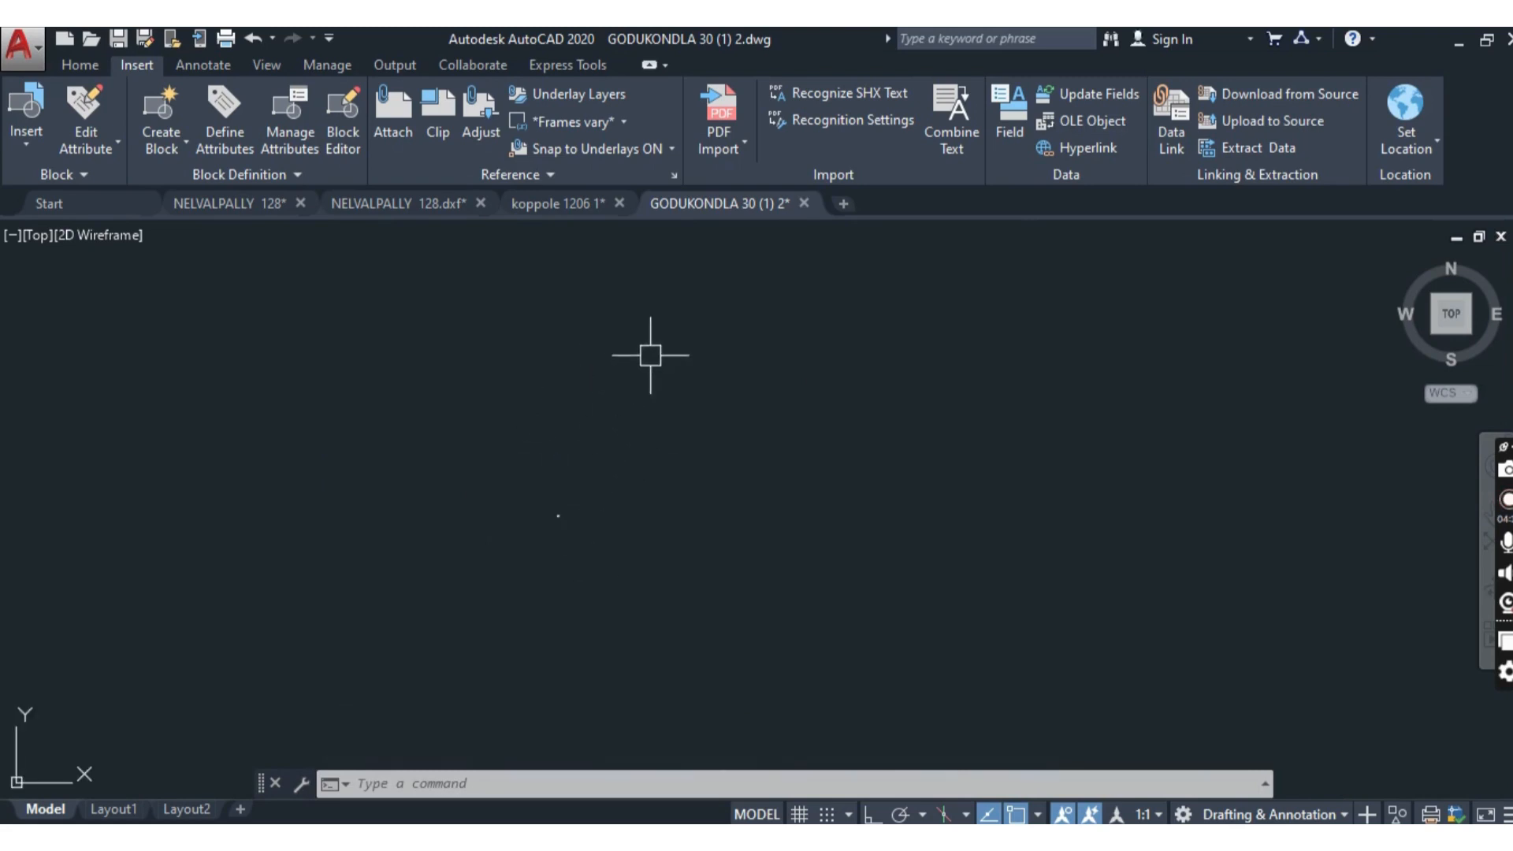
scroll(529, 560, up, 3)
scroll(530, 560, up, 4)
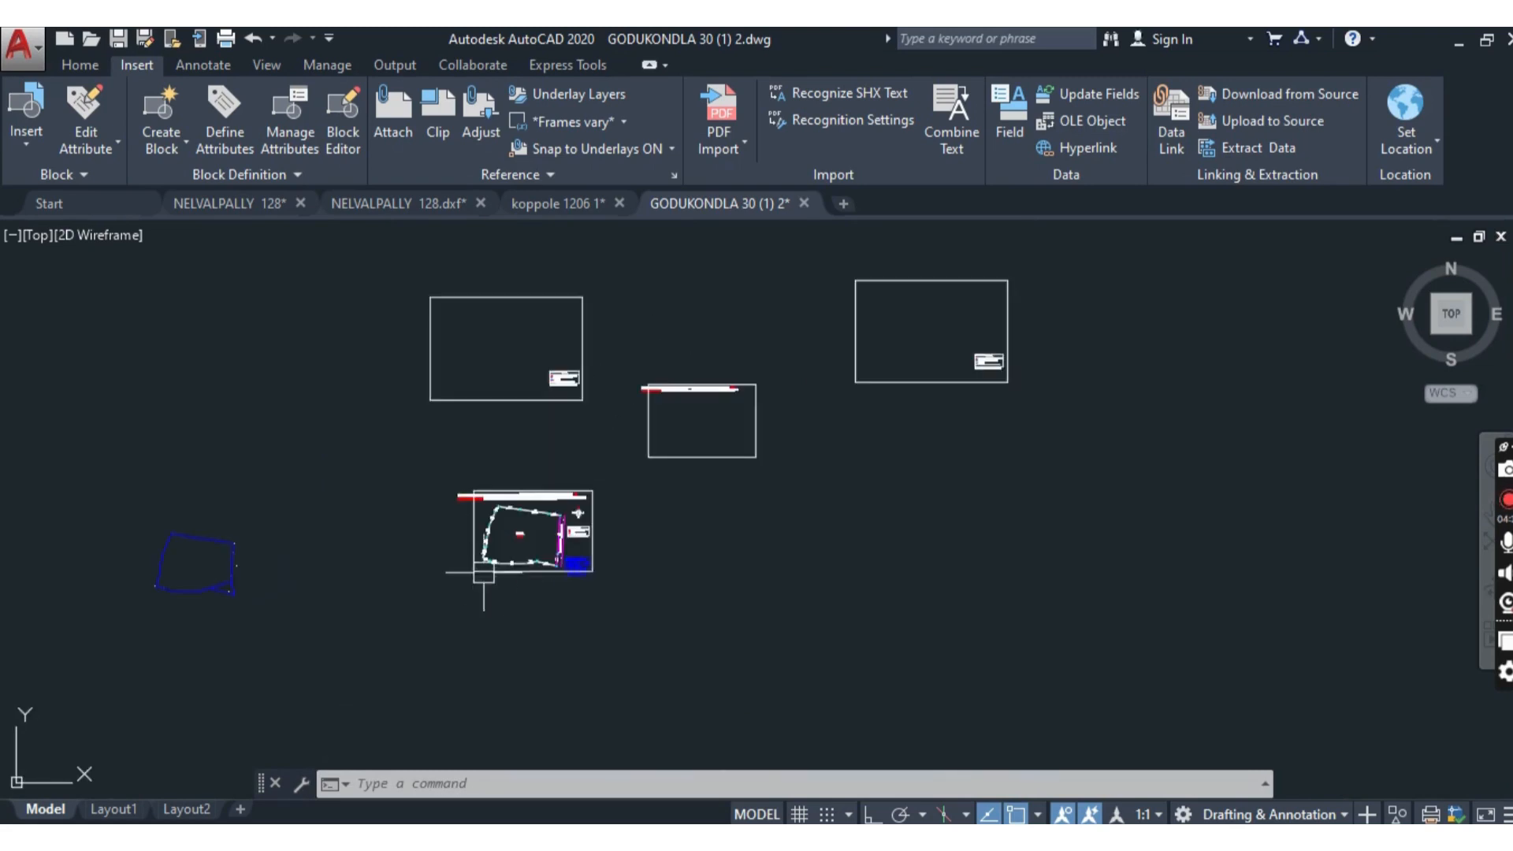
scroll(473, 520, down, 3)
scroll(512, 473, up, 5)
scroll(512, 425, down, 2)
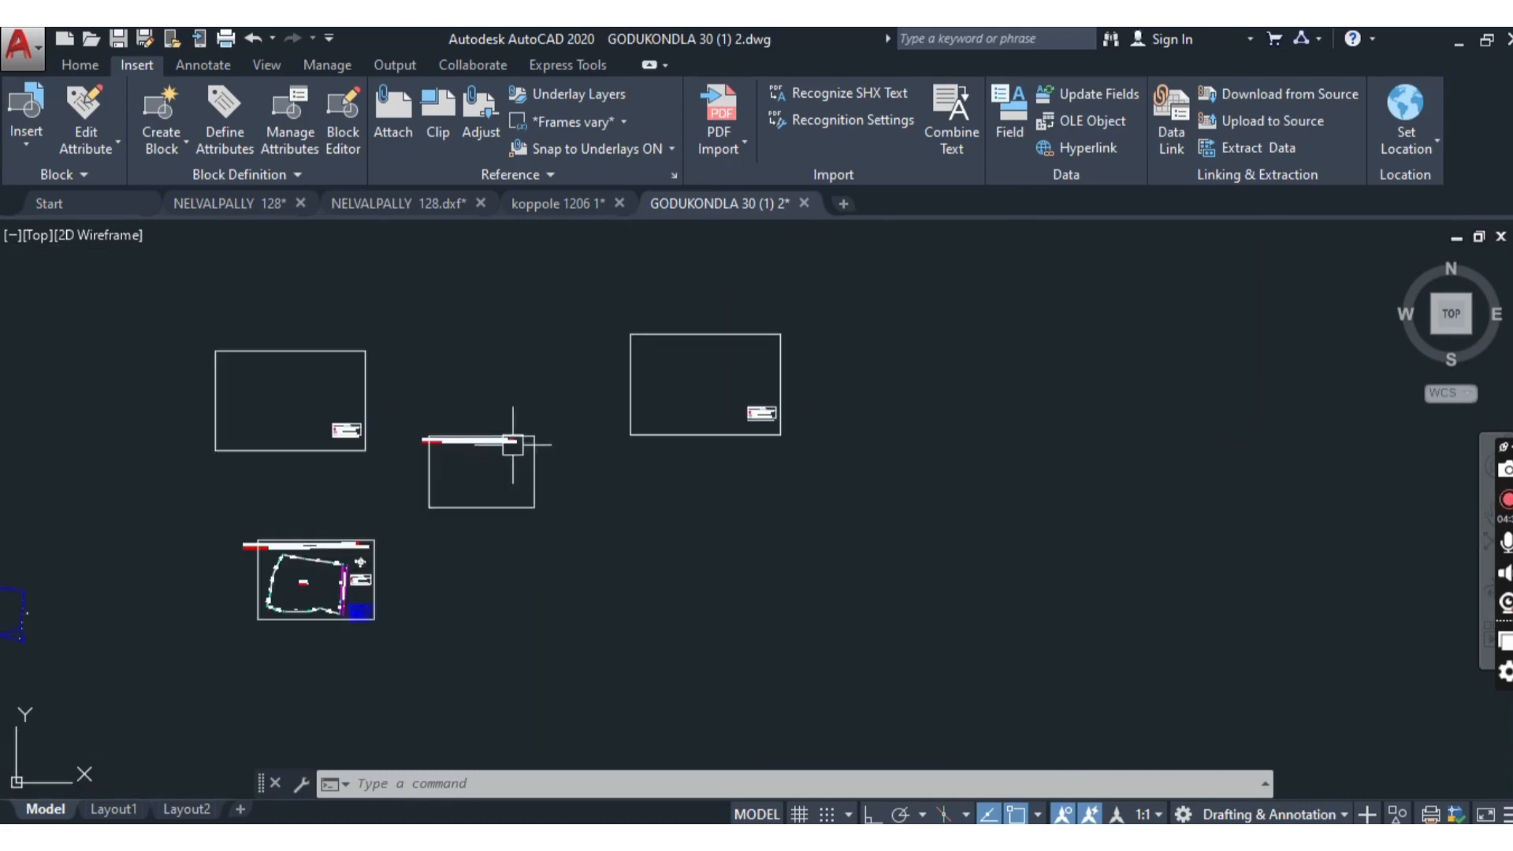
- Paste the clipboard contents near the existing sheets and delete the pasted text
key(ctrl+v)
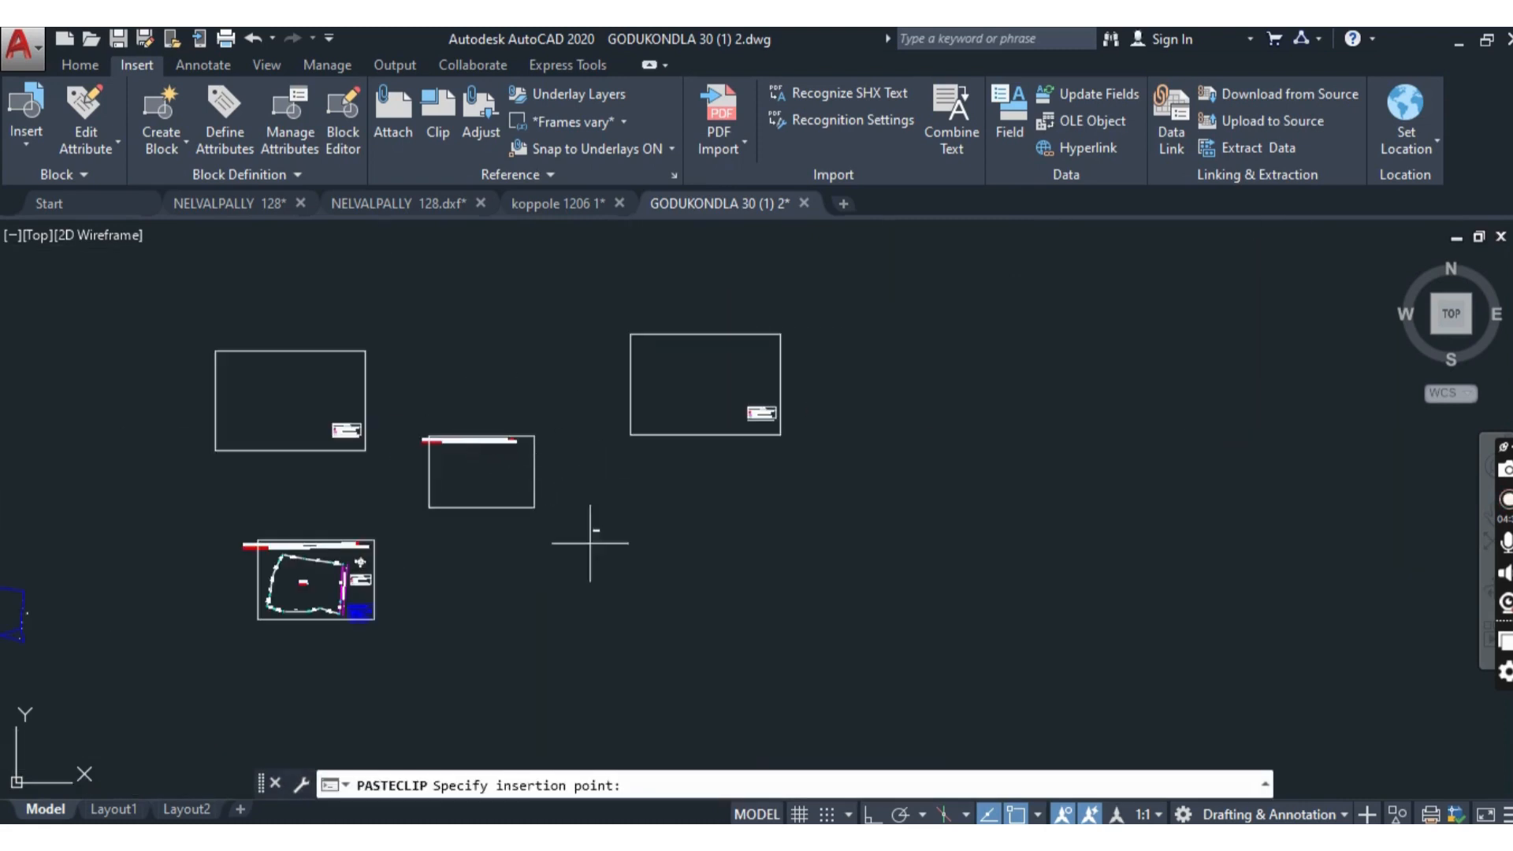
scroll(513, 536, up, 6)
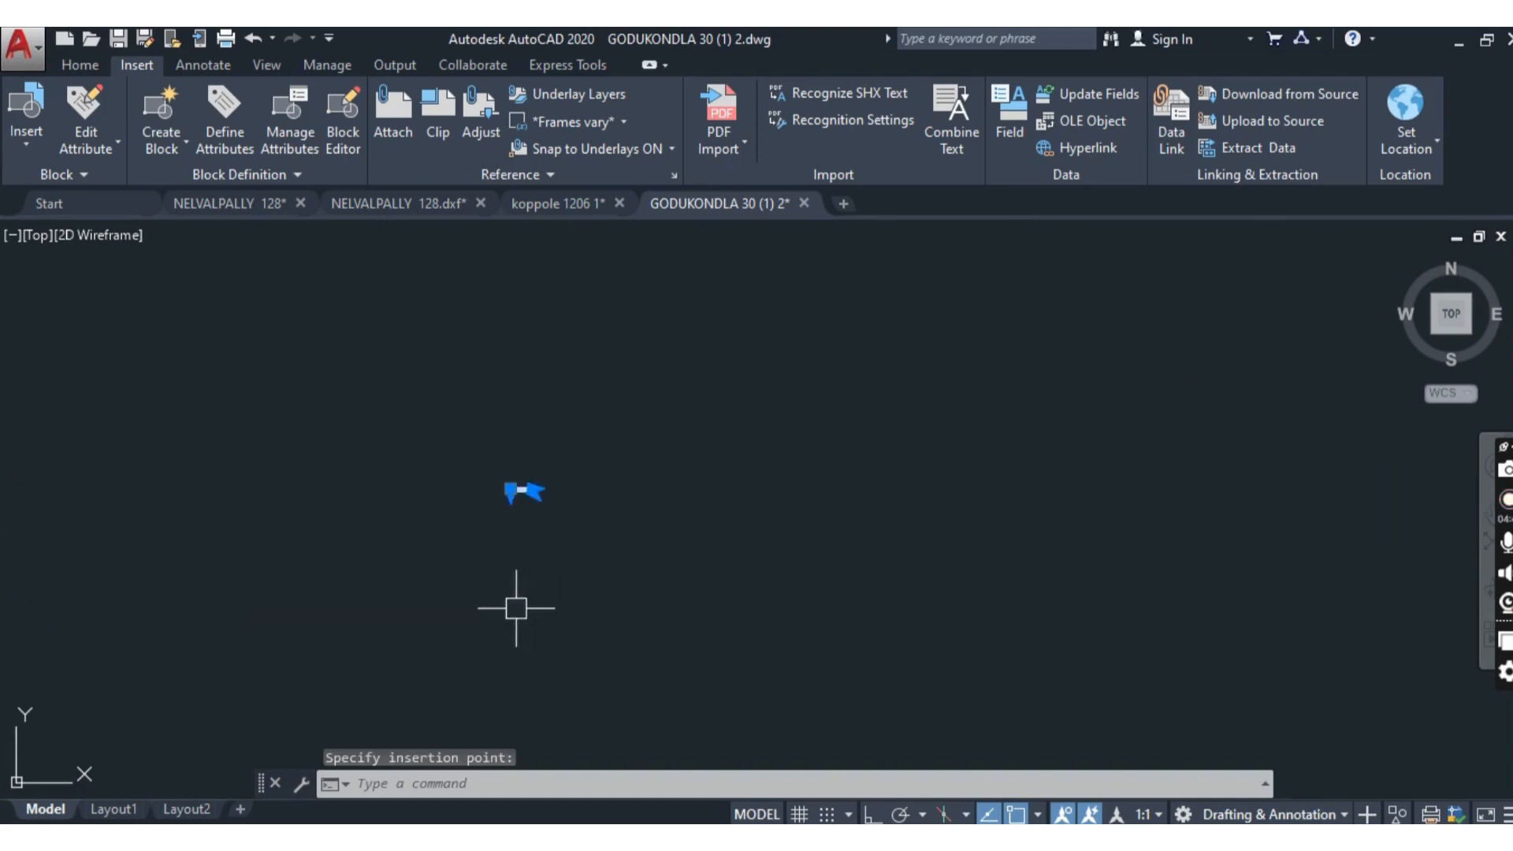
scroll(509, 456, down, 5)
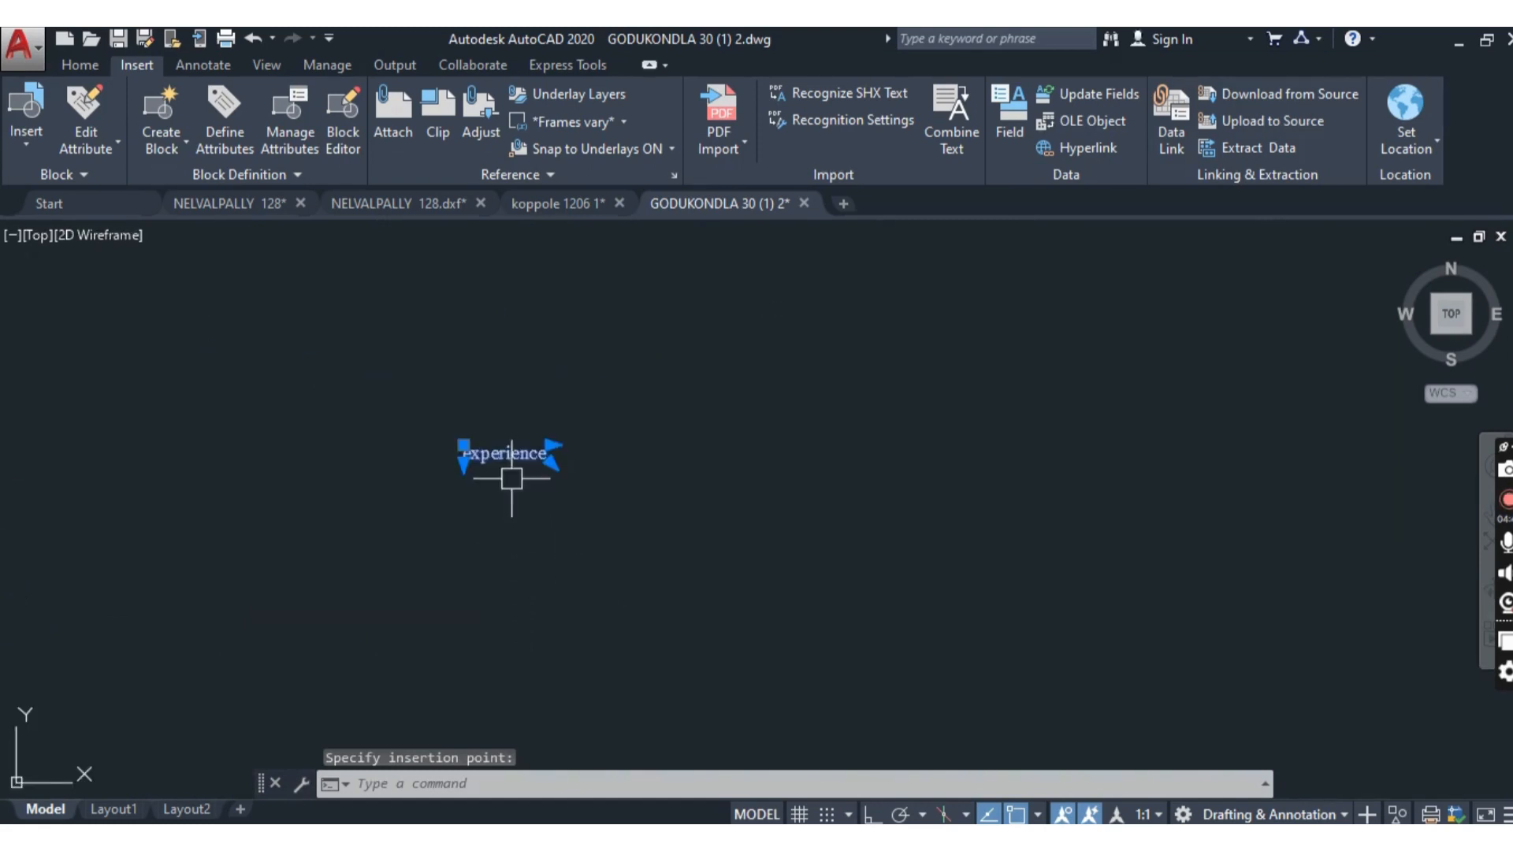
key(Delete)
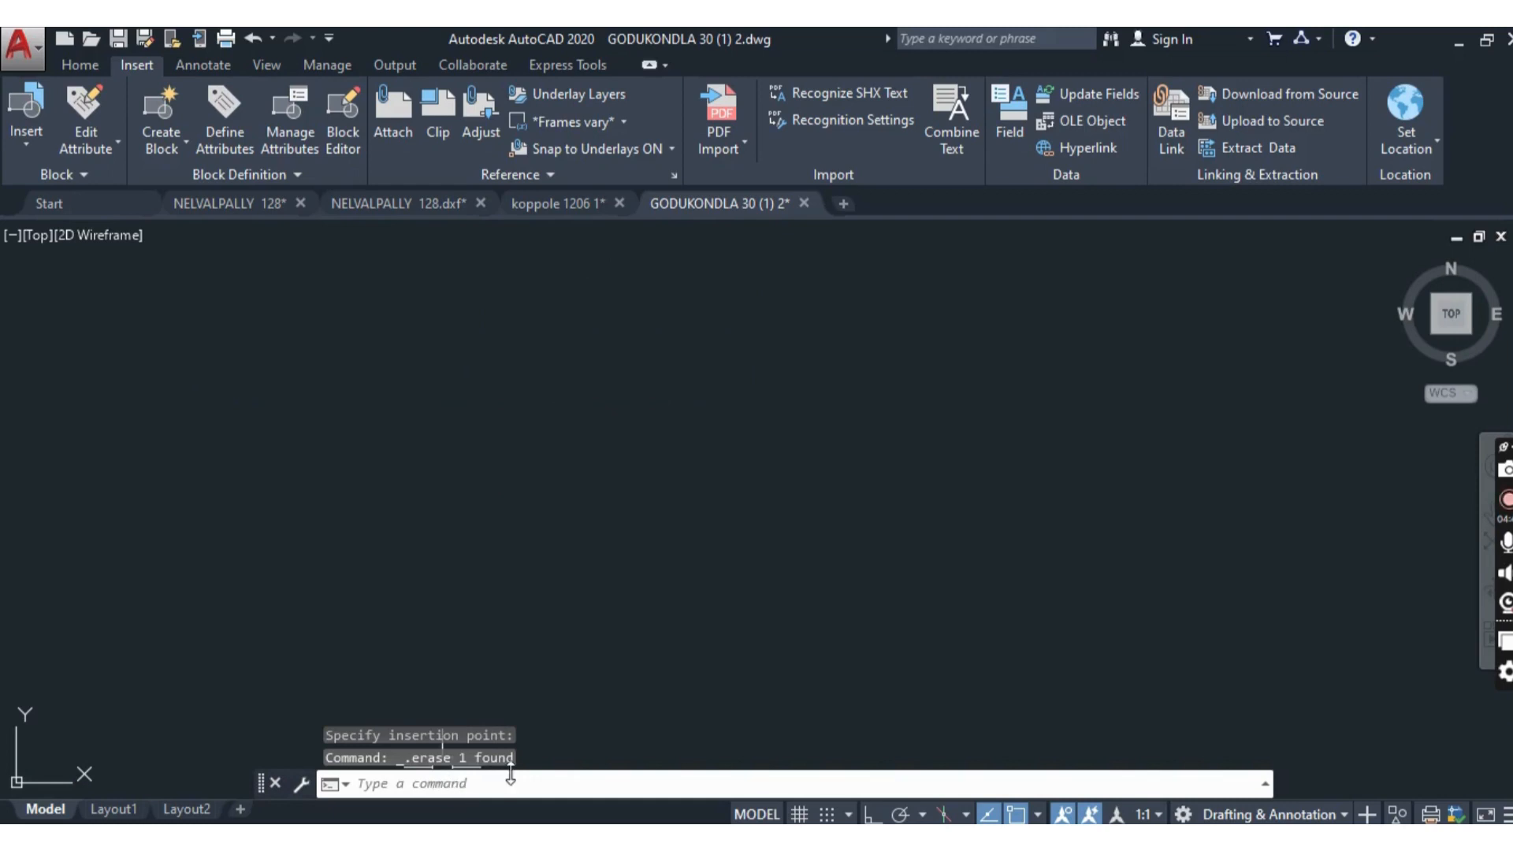
- Undo the deletion, the paste and the preceding zooms to return to the imported plan
key(ctrl+z)
key(ctrl+z)
key(ctrl+z)
key(ctrl+z)
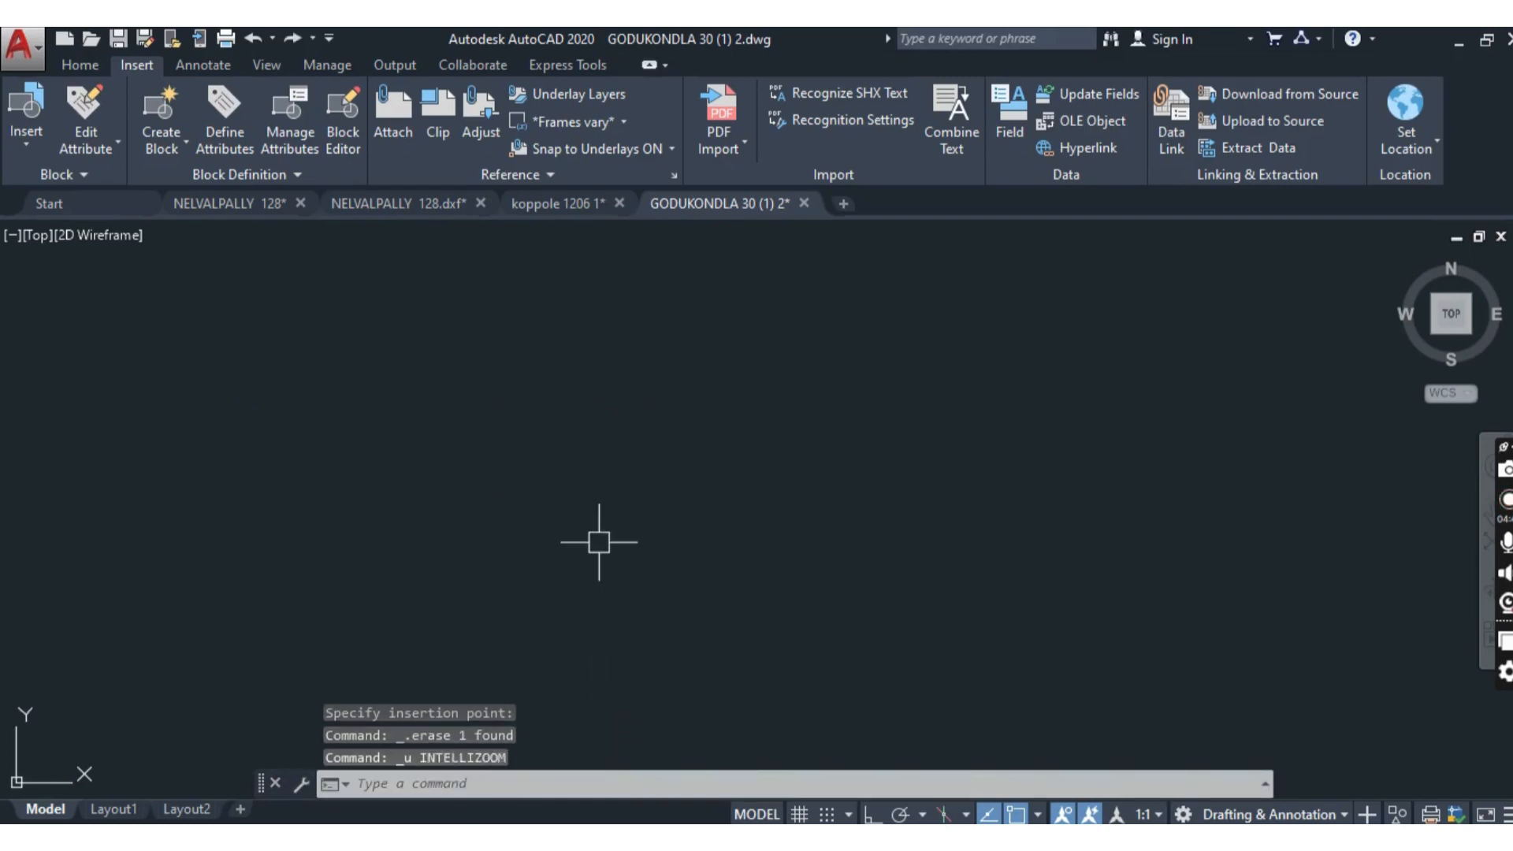
key(ctrl+z)
key(ctrl+z)
key(ctrl+z)
key(ctrl+z)
key(ctrl+z)
key(ctrl+z)
key(ctrl+z)
key(ctrl+z)
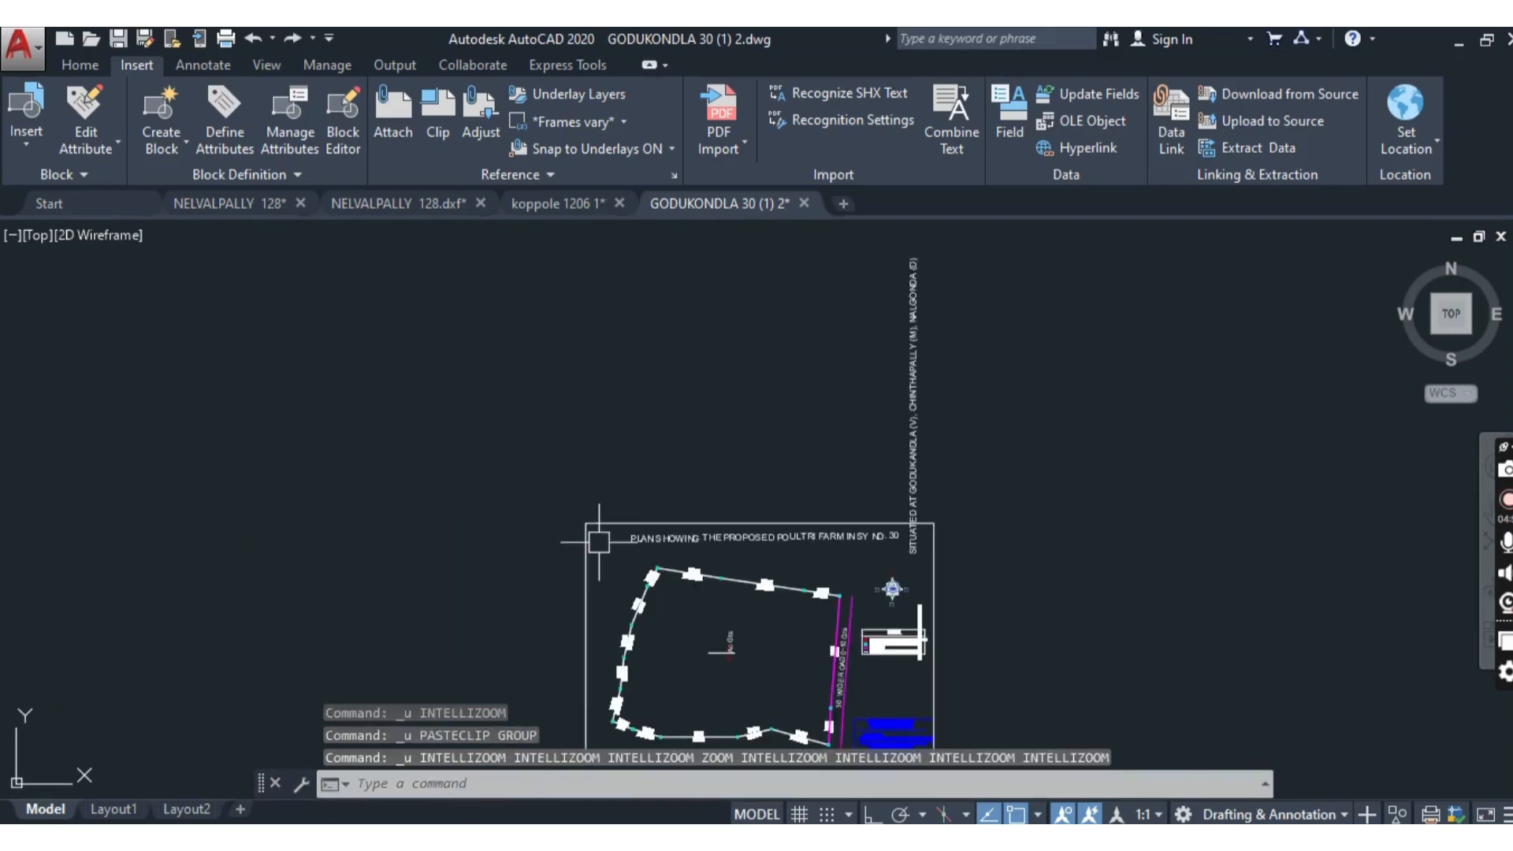
- Select the whole imported plan to check it as an object, clear the selection and inspect the labelled lengths along its northern boundary
scroll(668, 577, up, 10)
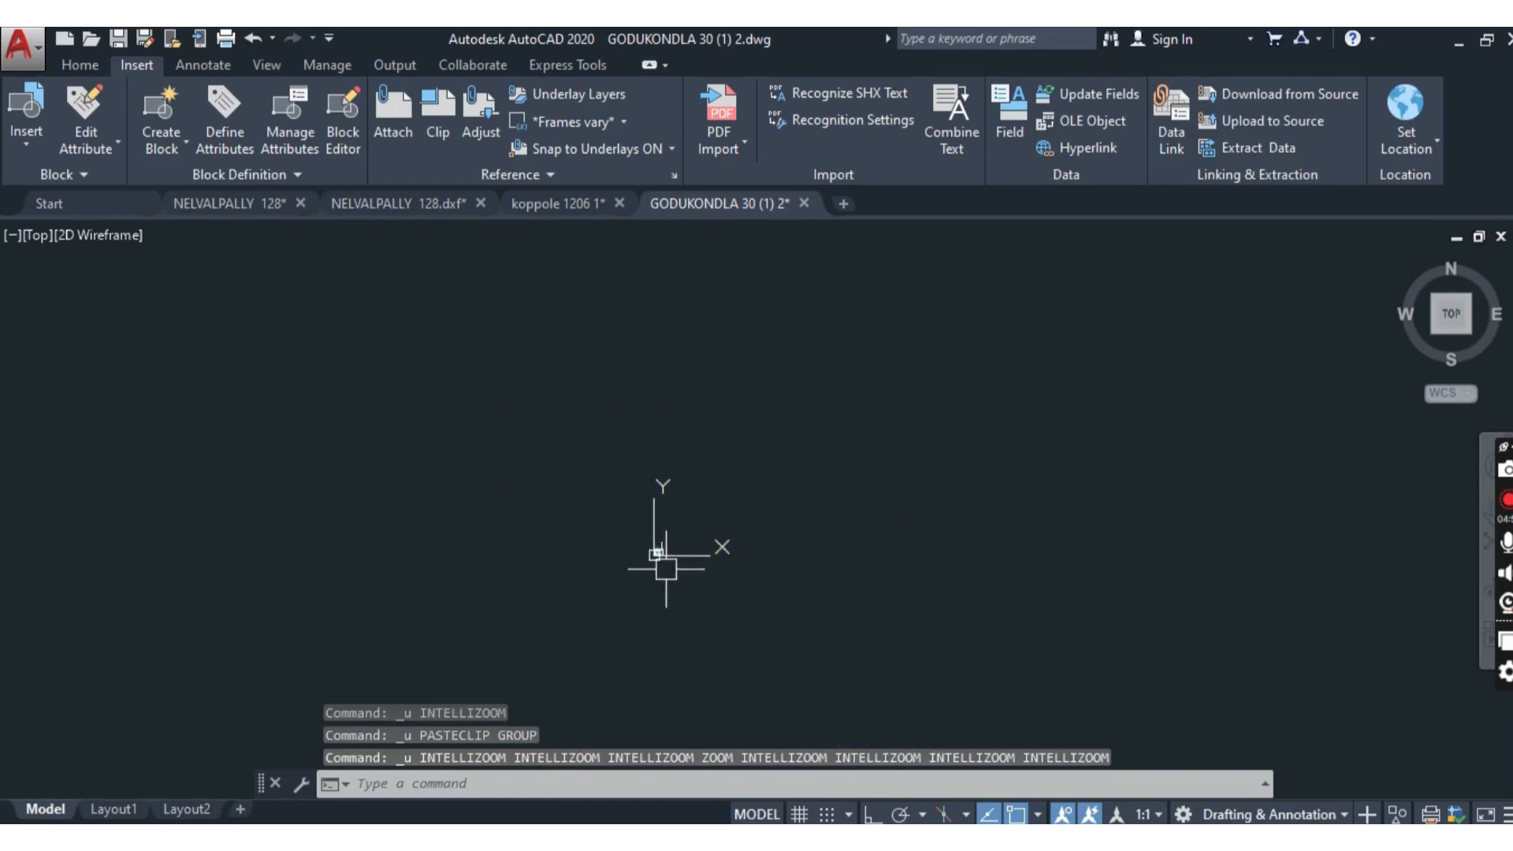
scroll(694, 569, down, 5)
scroll(707, 596, up, 4)
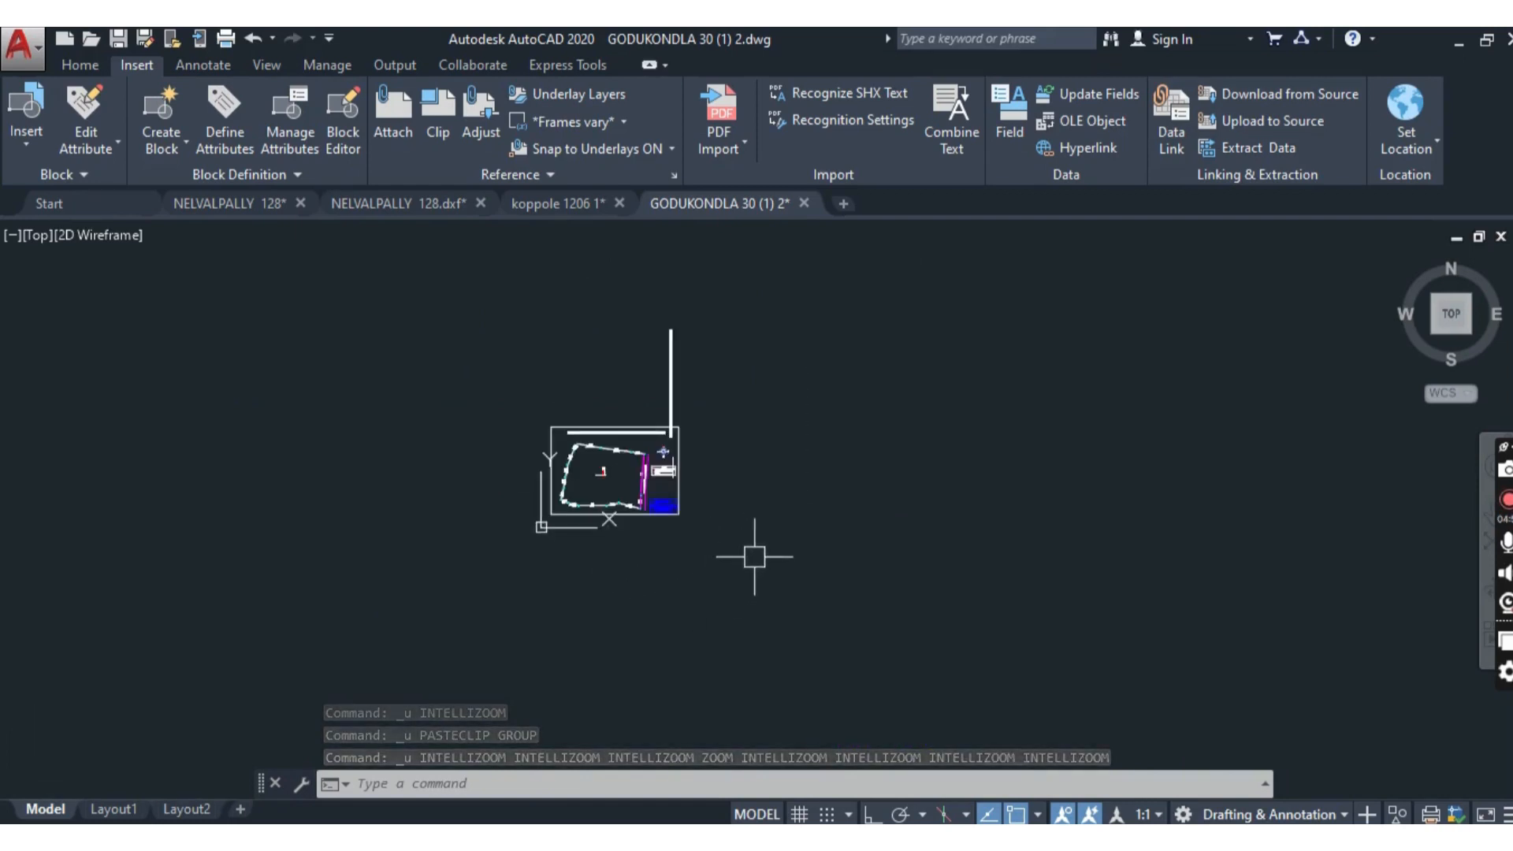
click(709, 523)
click(451, 323)
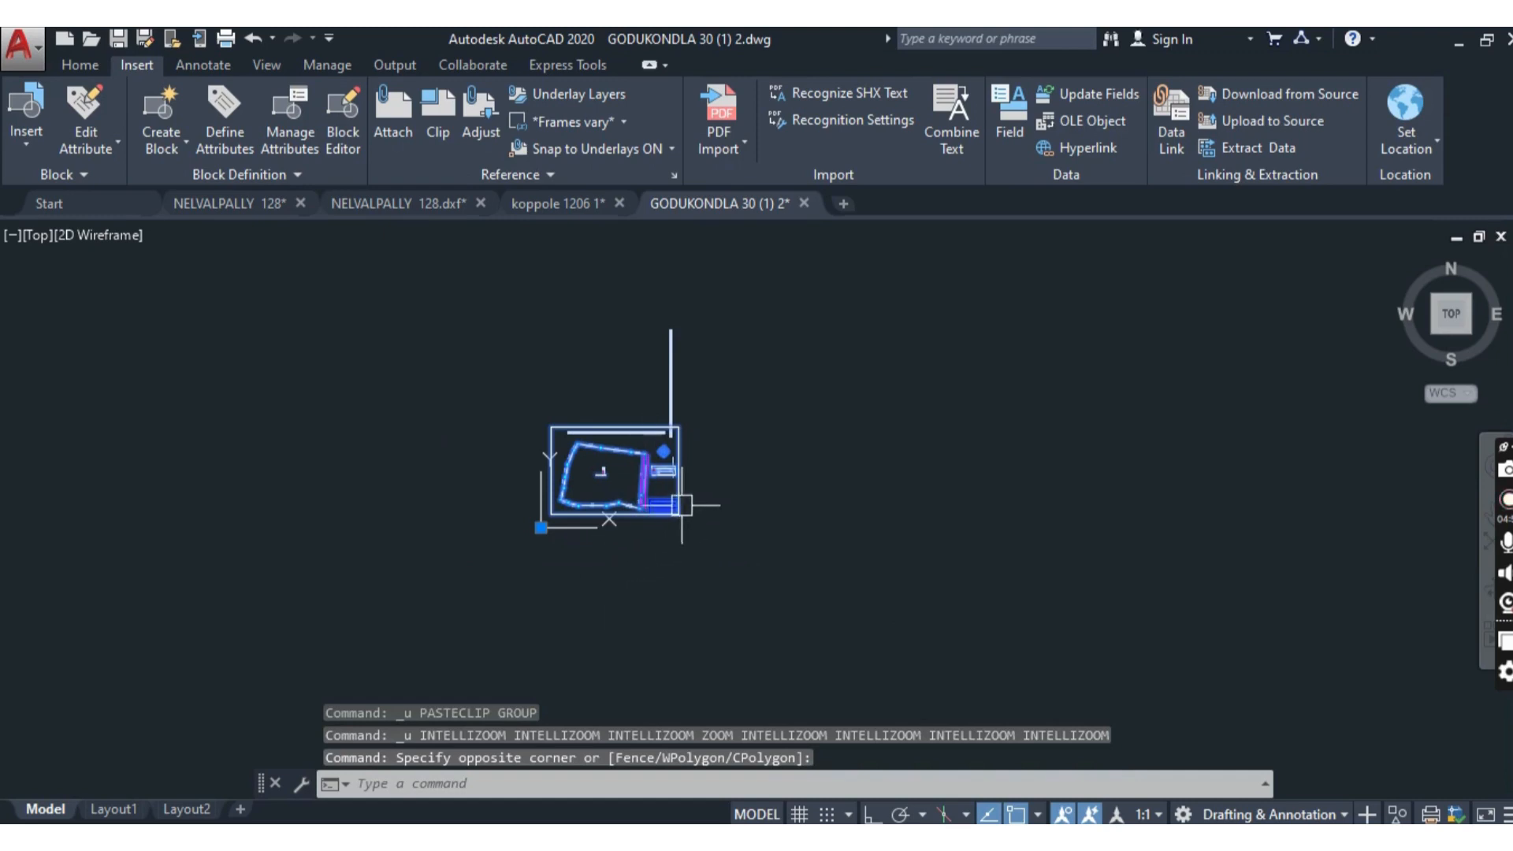
scroll(686, 506, up, 6)
scroll(888, 510, down, 3)
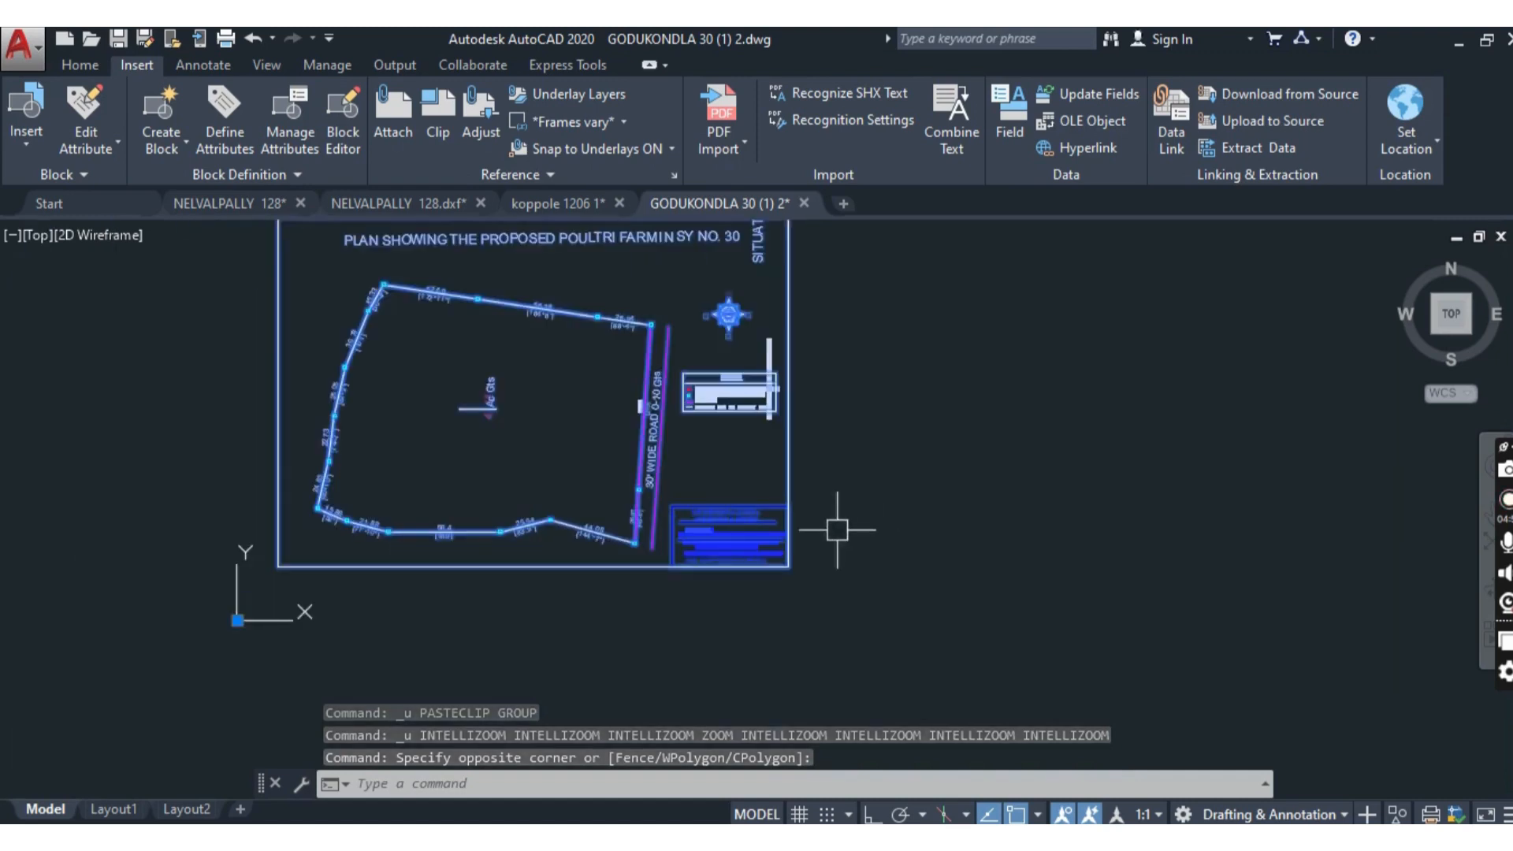
key(Escape)
scroll(862, 552, down, 2)
scroll(872, 428, up, 7)
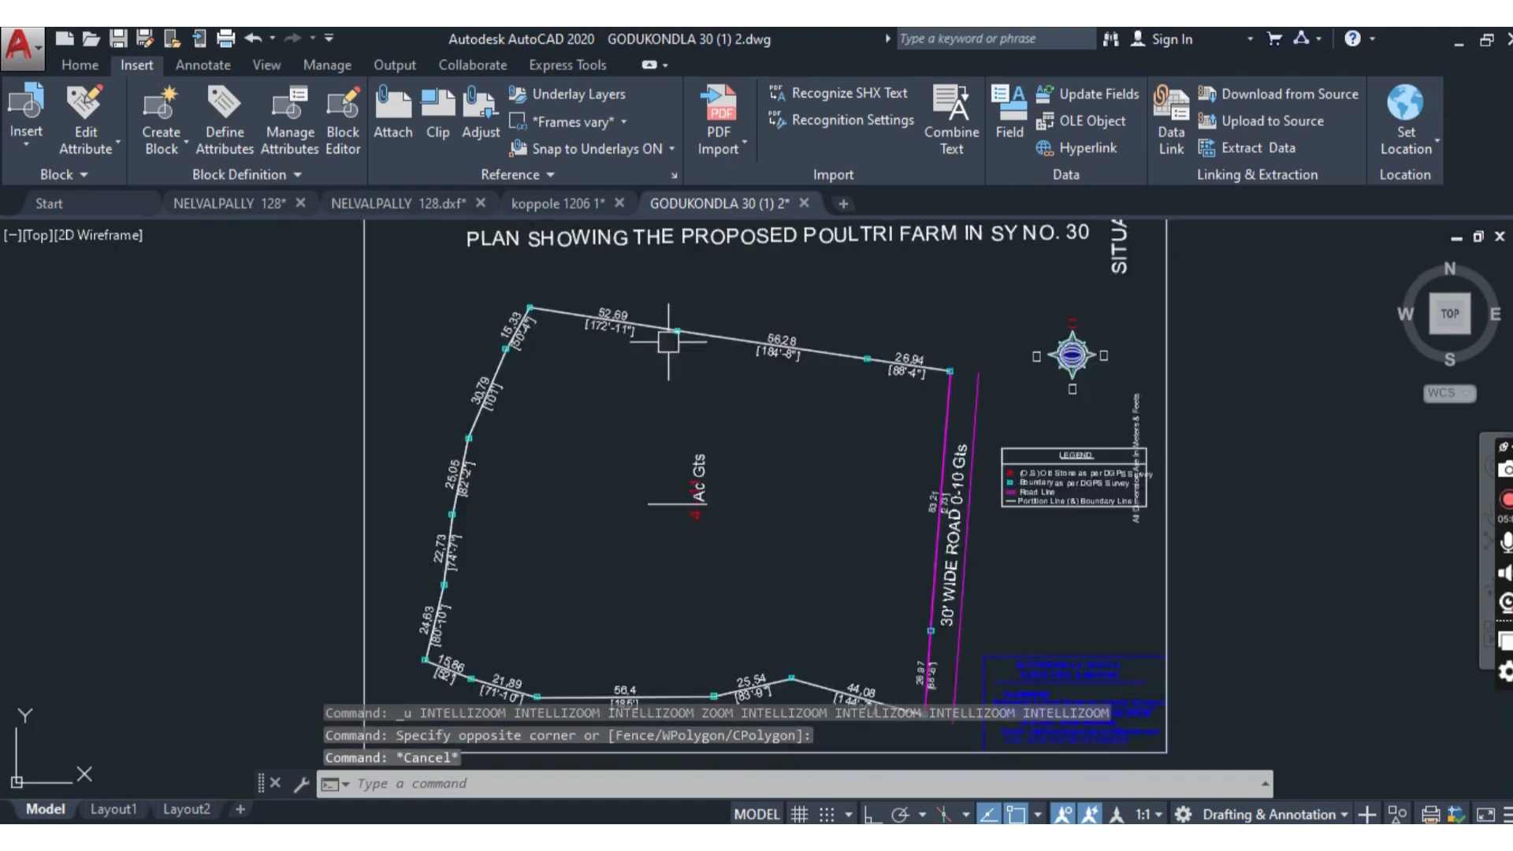
scroll(673, 295, up, 2)
mouse_move(650, 837)
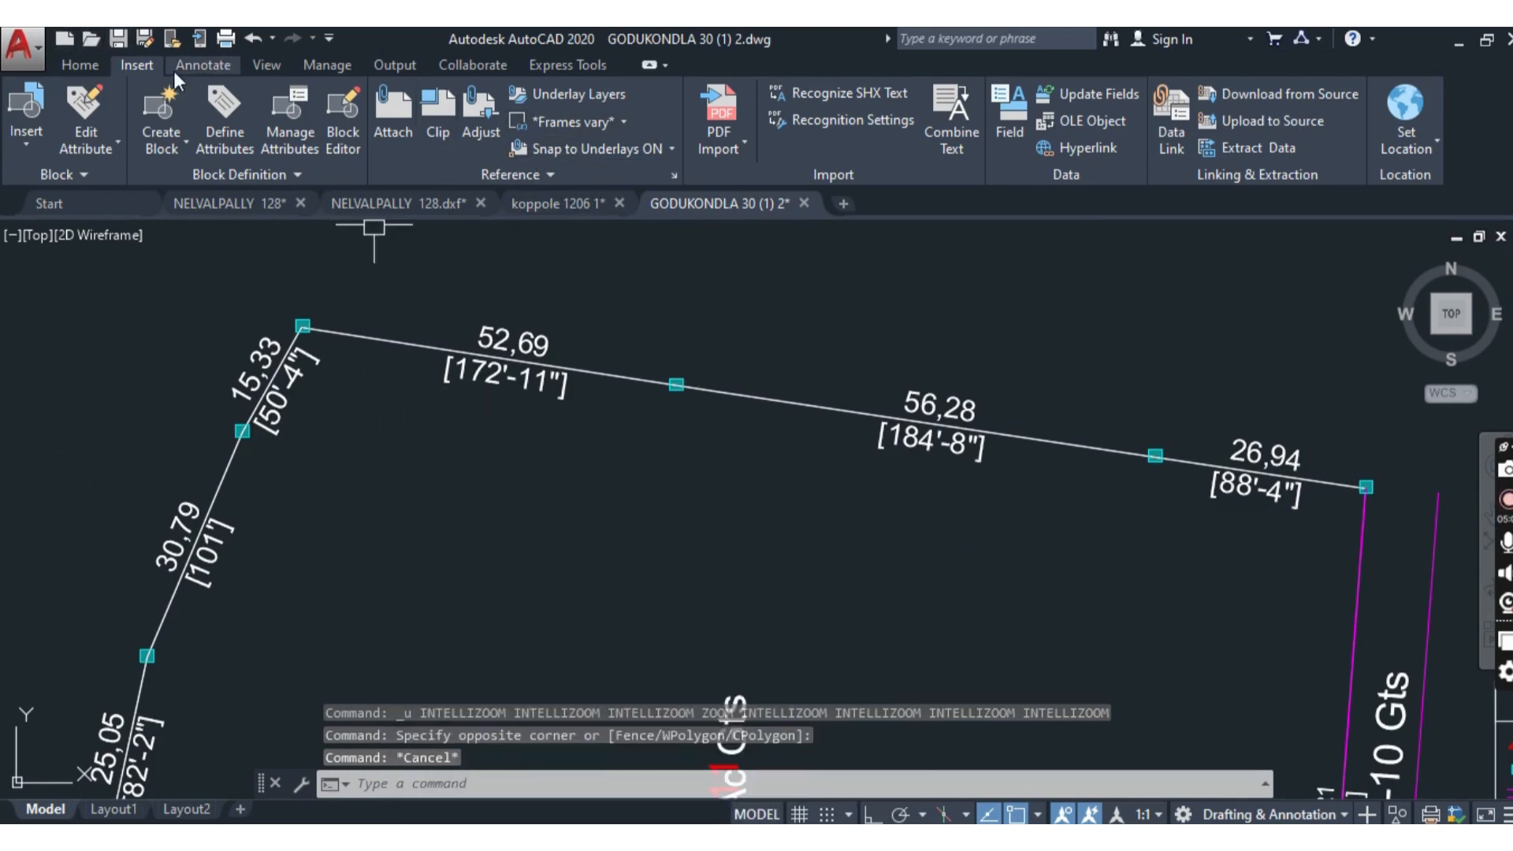
- Add an aligned dimension to the northern boundary segment labelled 52,69, between its two corner markers, placing the text inside the plot
click(207, 63)
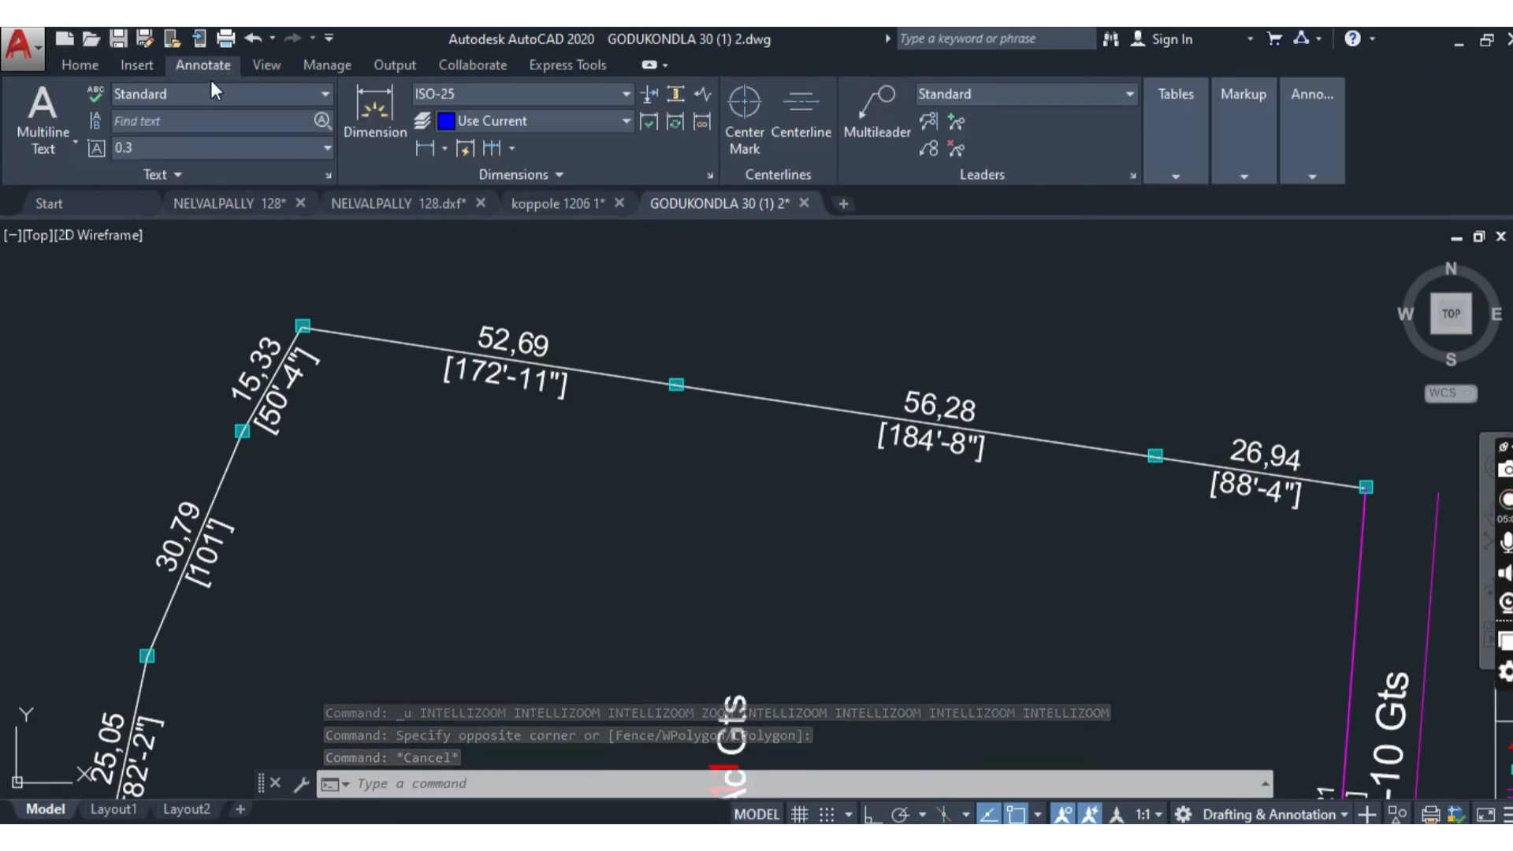
click(390, 139)
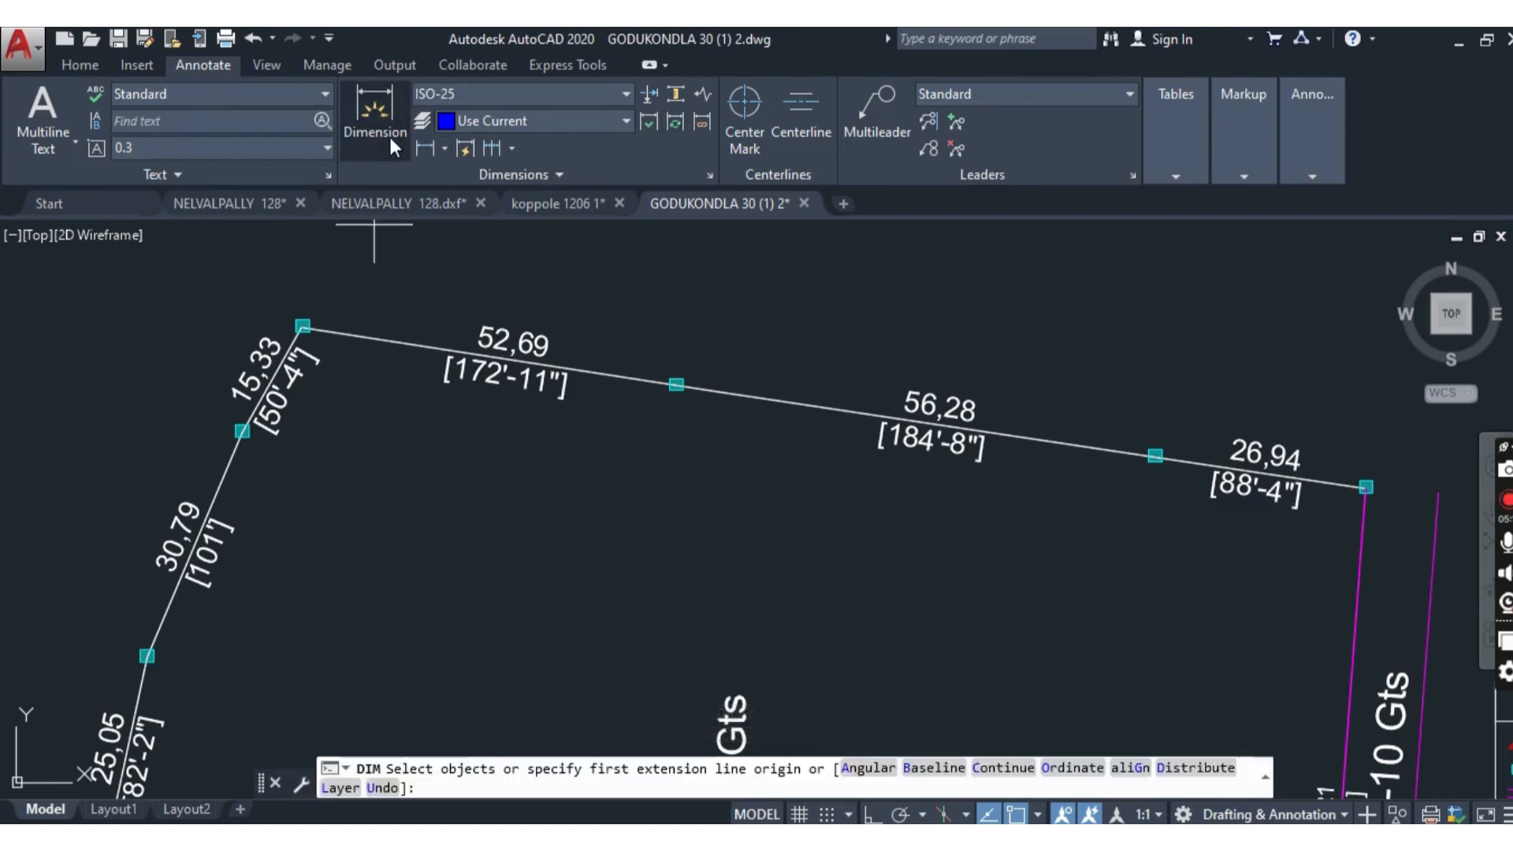
click(444, 148)
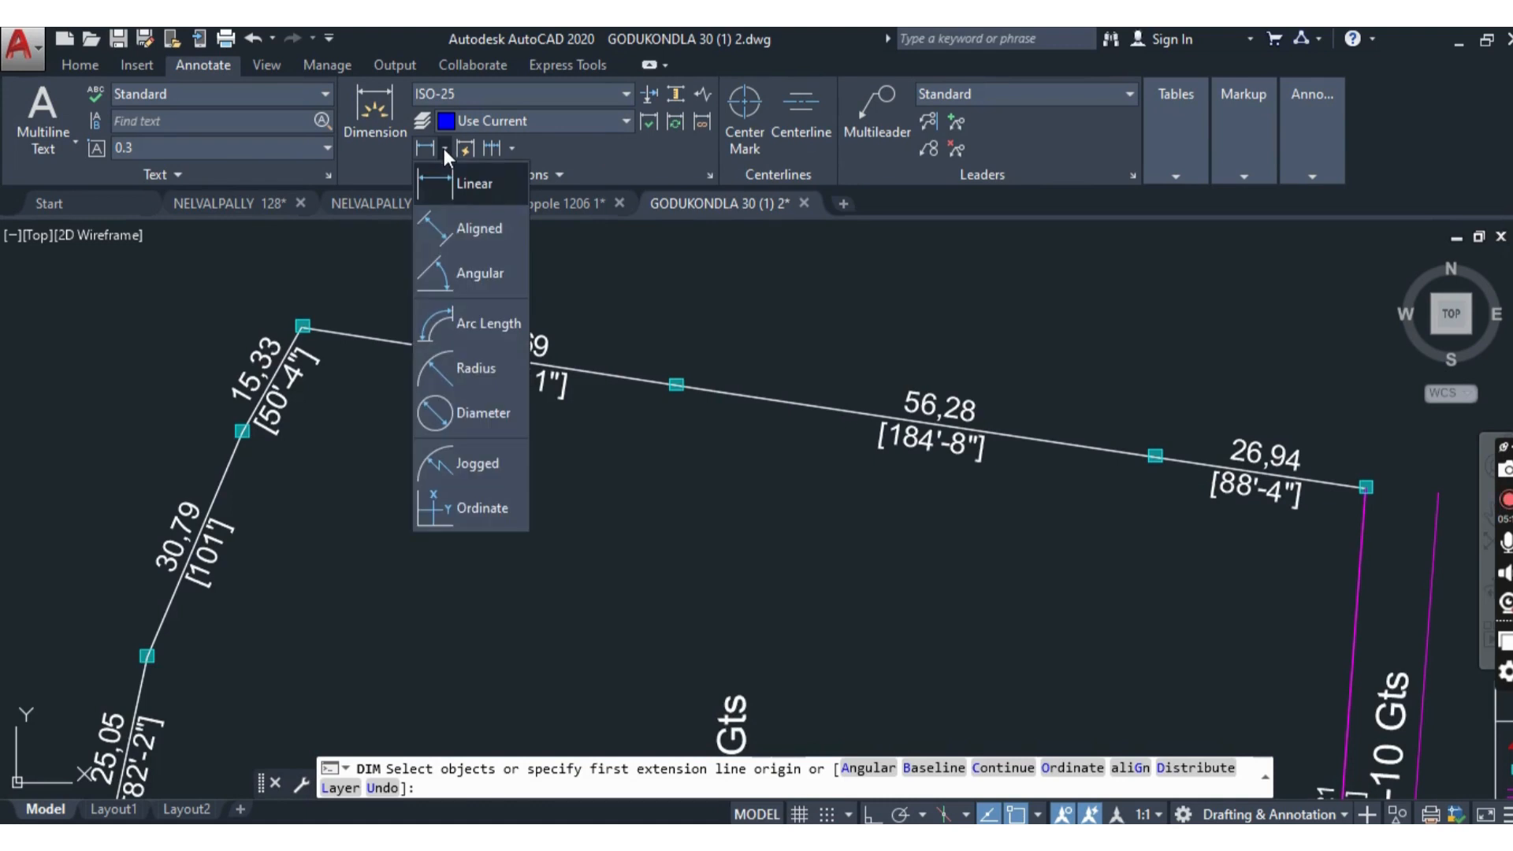
click(471, 234)
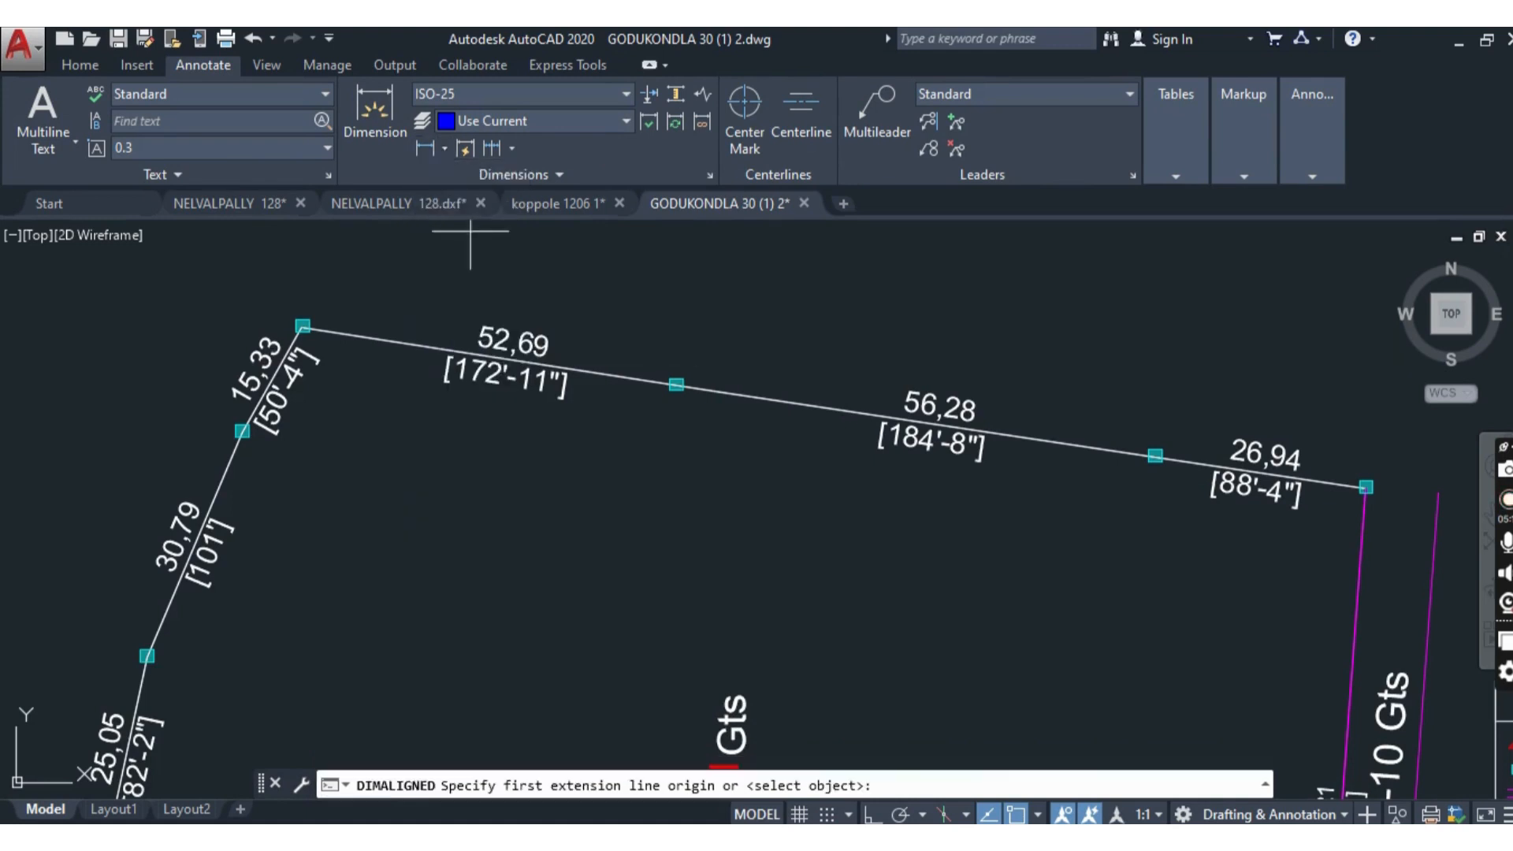
scroll(295, 322, up, 5)
click(312, 338)
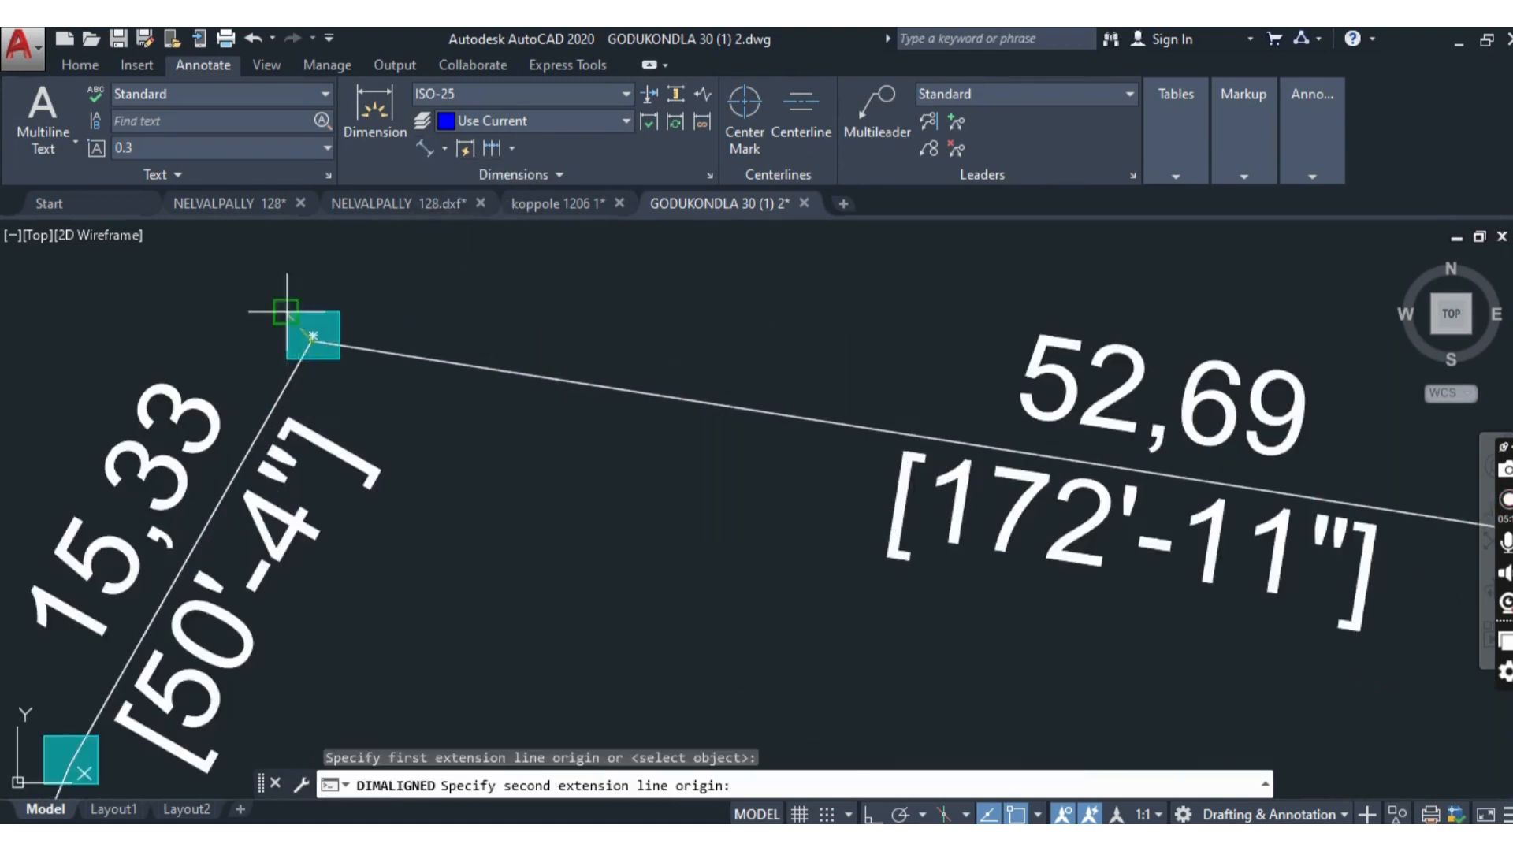
scroll(315, 347, down, 5)
scroll(631, 394, up, 5)
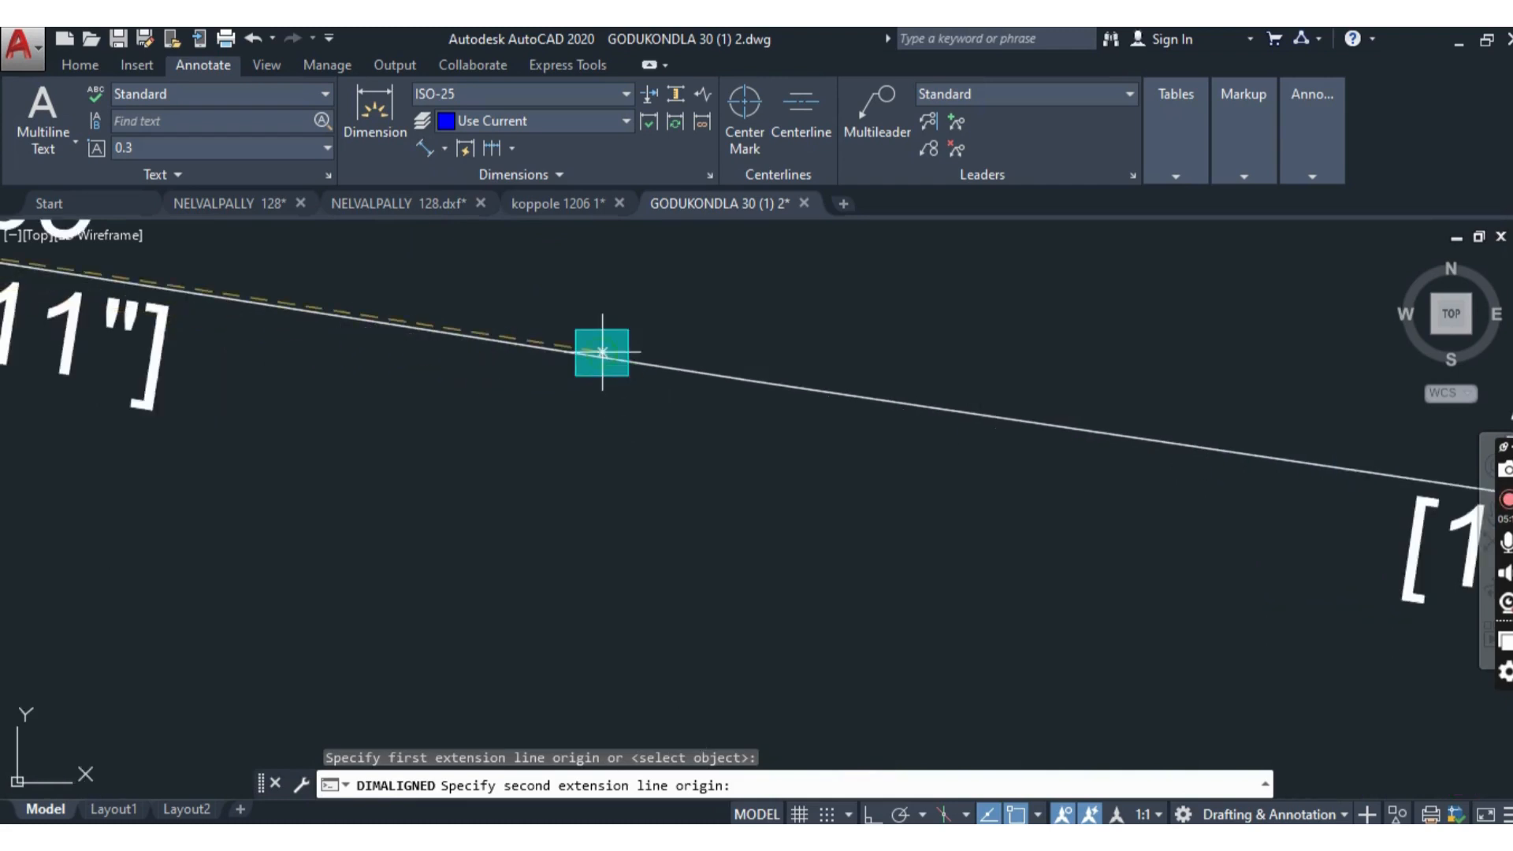
scroll(602, 352, up, 2)
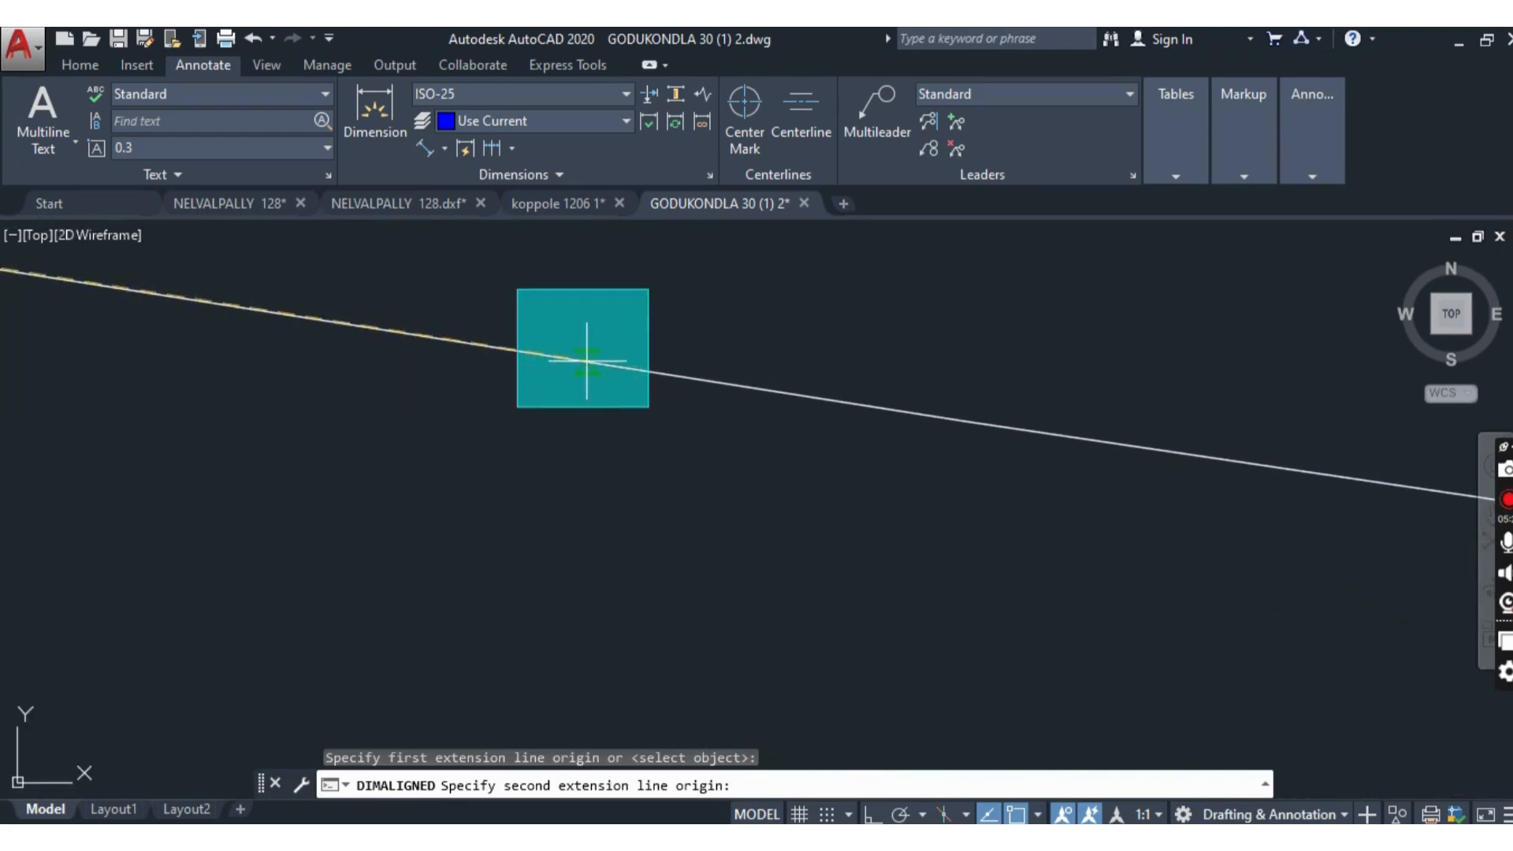
scroll(587, 360, down, 2)
click(587, 361)
scroll(801, 297, down, 4)
scroll(656, 353, up, 6)
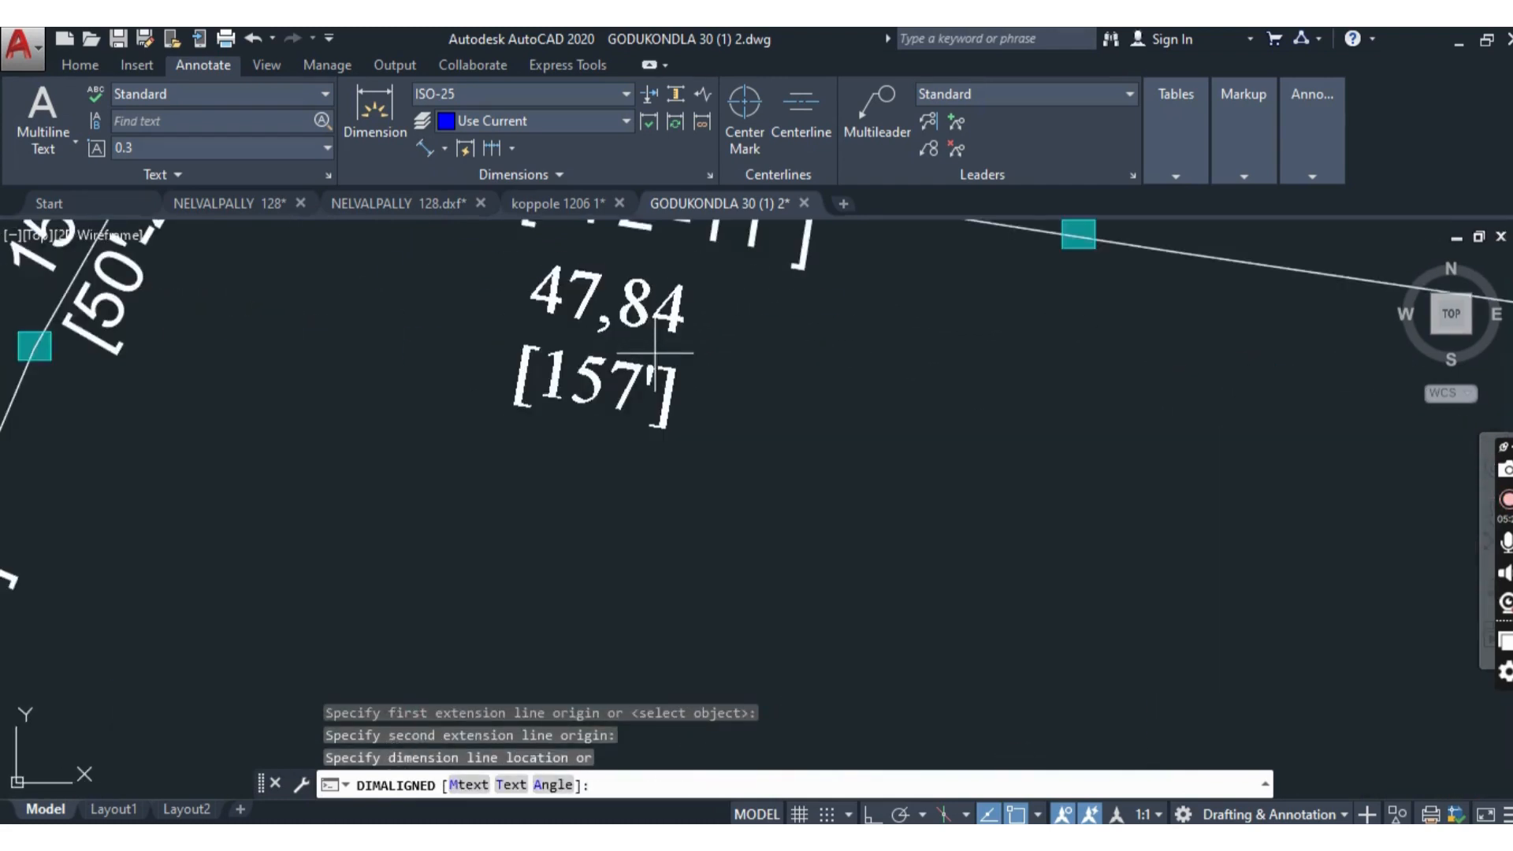
scroll(656, 354, down, 6)
scroll(603, 405, up, 2)
click(615, 429)
scroll(489, 461, down, 5)
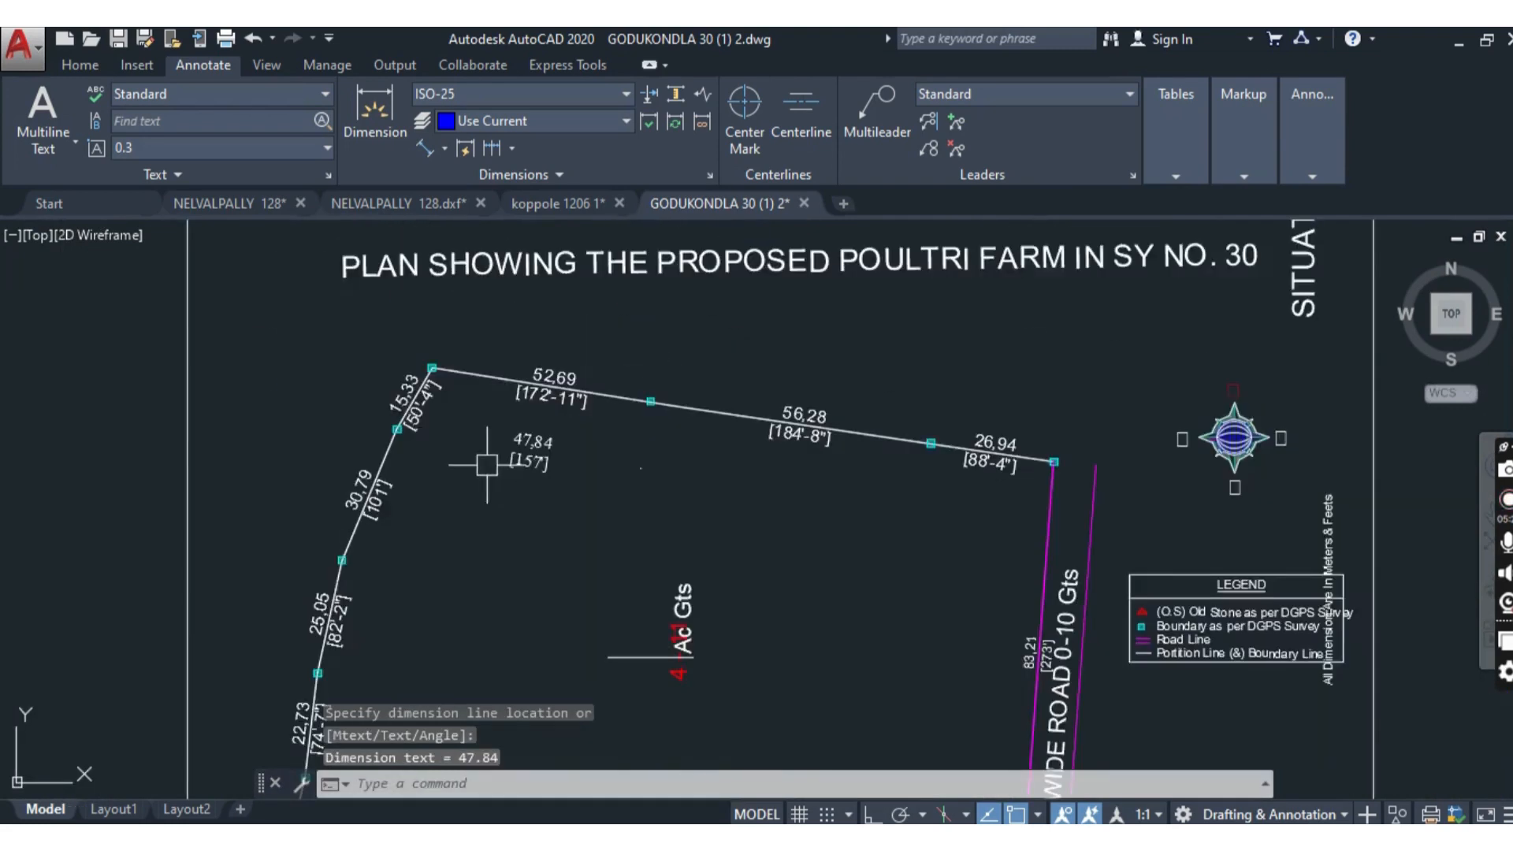
scroll(572, 422, up, 2)
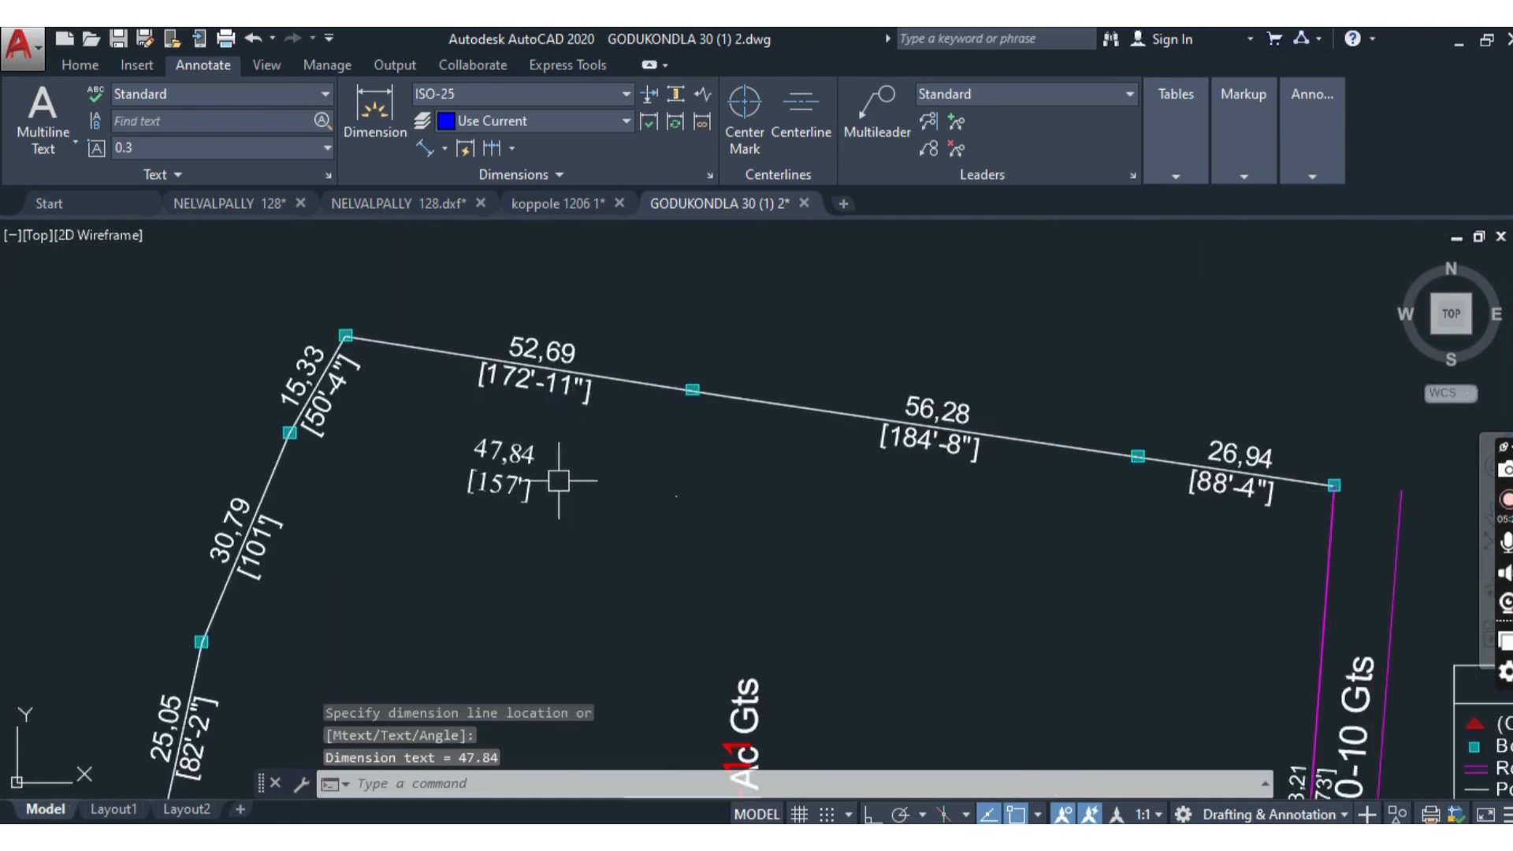
- Compare the added aligned dimension with the 52,69 label on the northern boundary, selecting each to inspect it
click(525, 454)
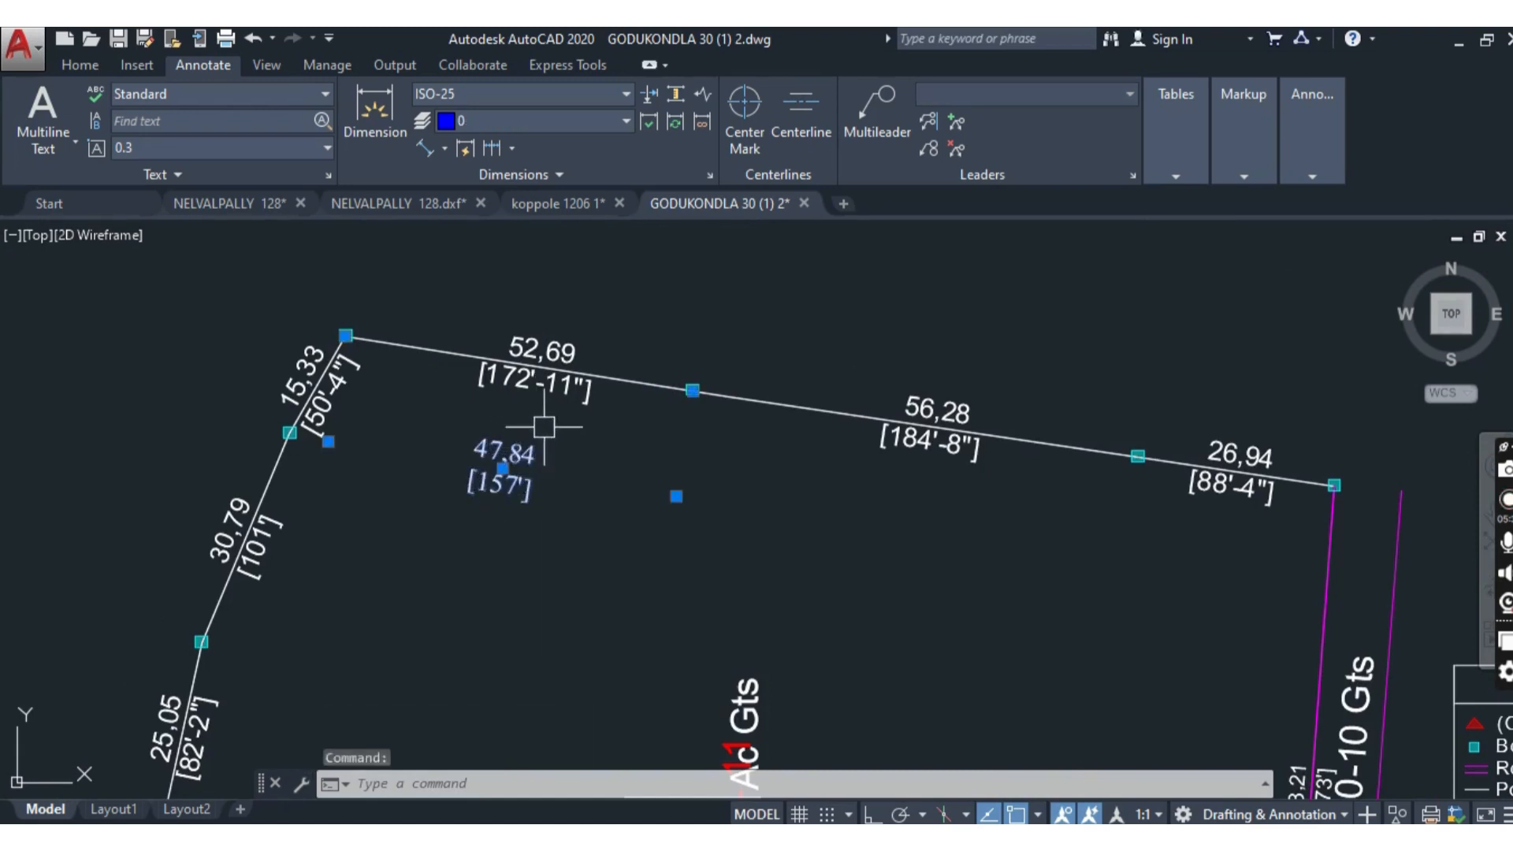
click(565, 477)
key(Escape)
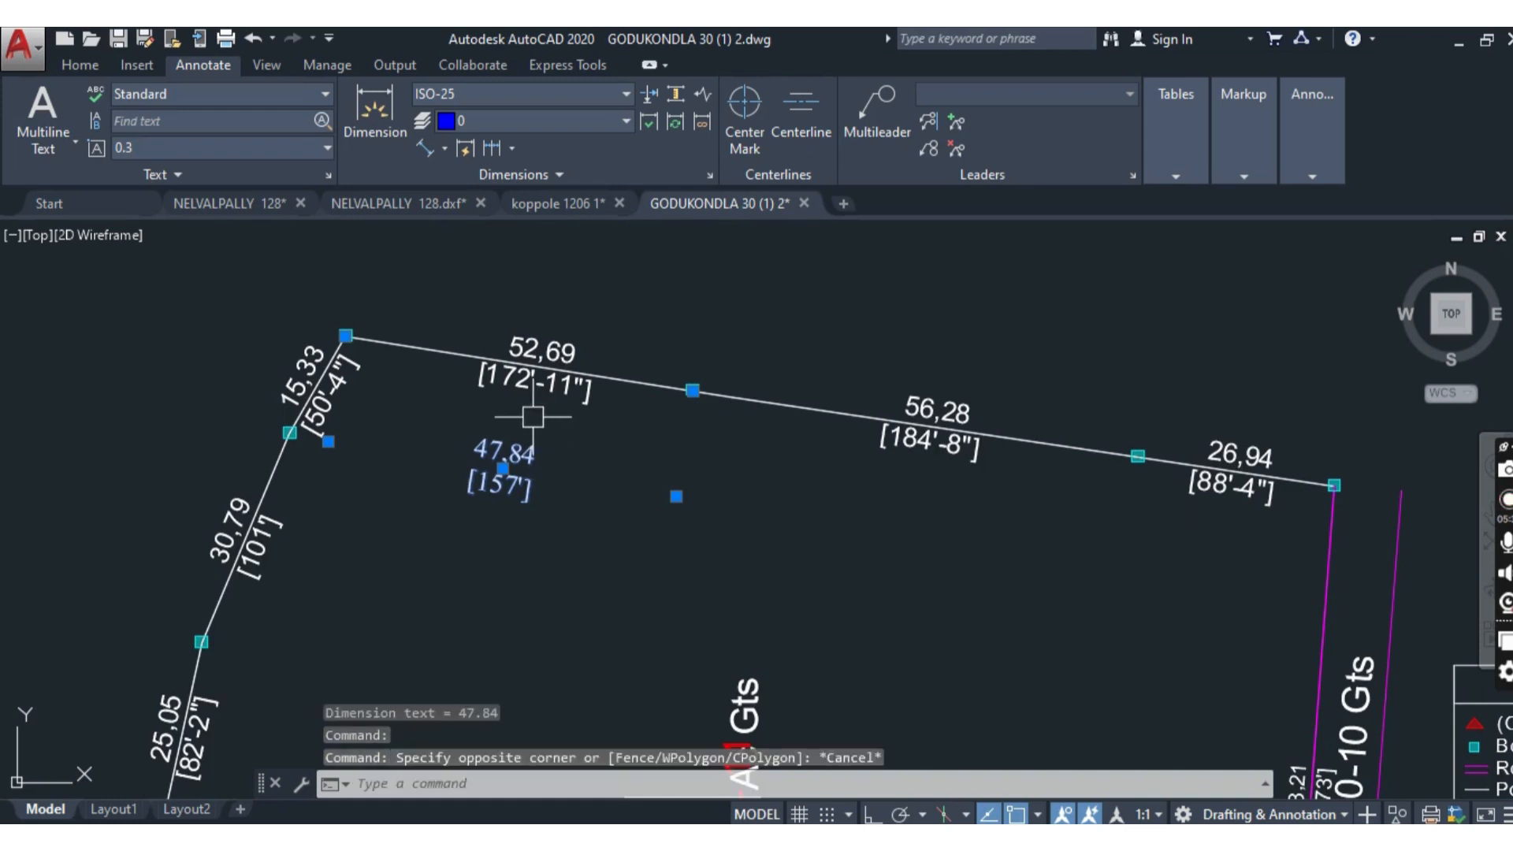
scroll(522, 402, up, 4)
click(519, 362)
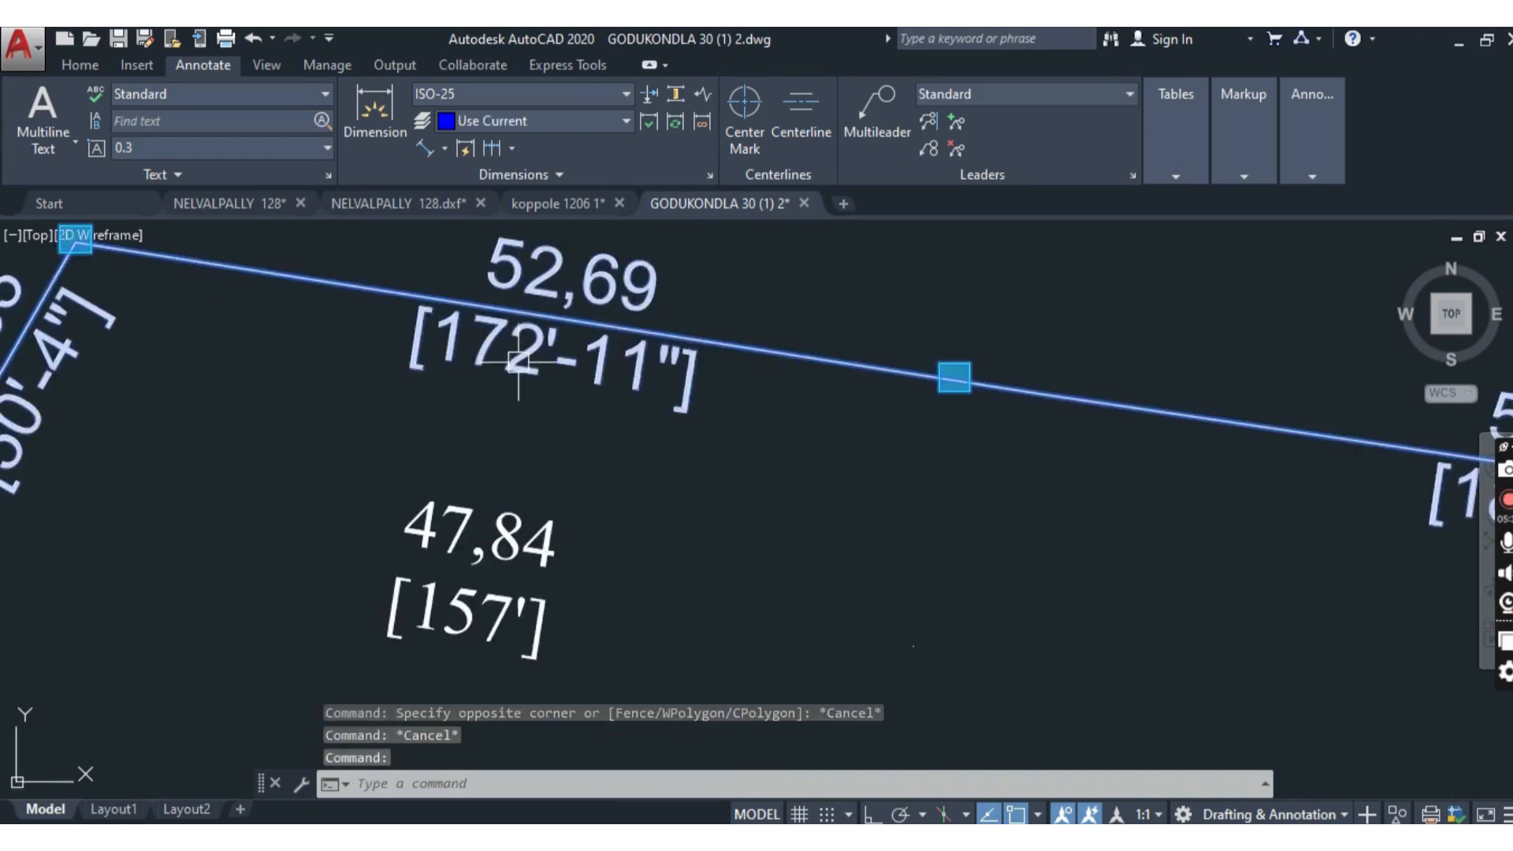
key(Escape)
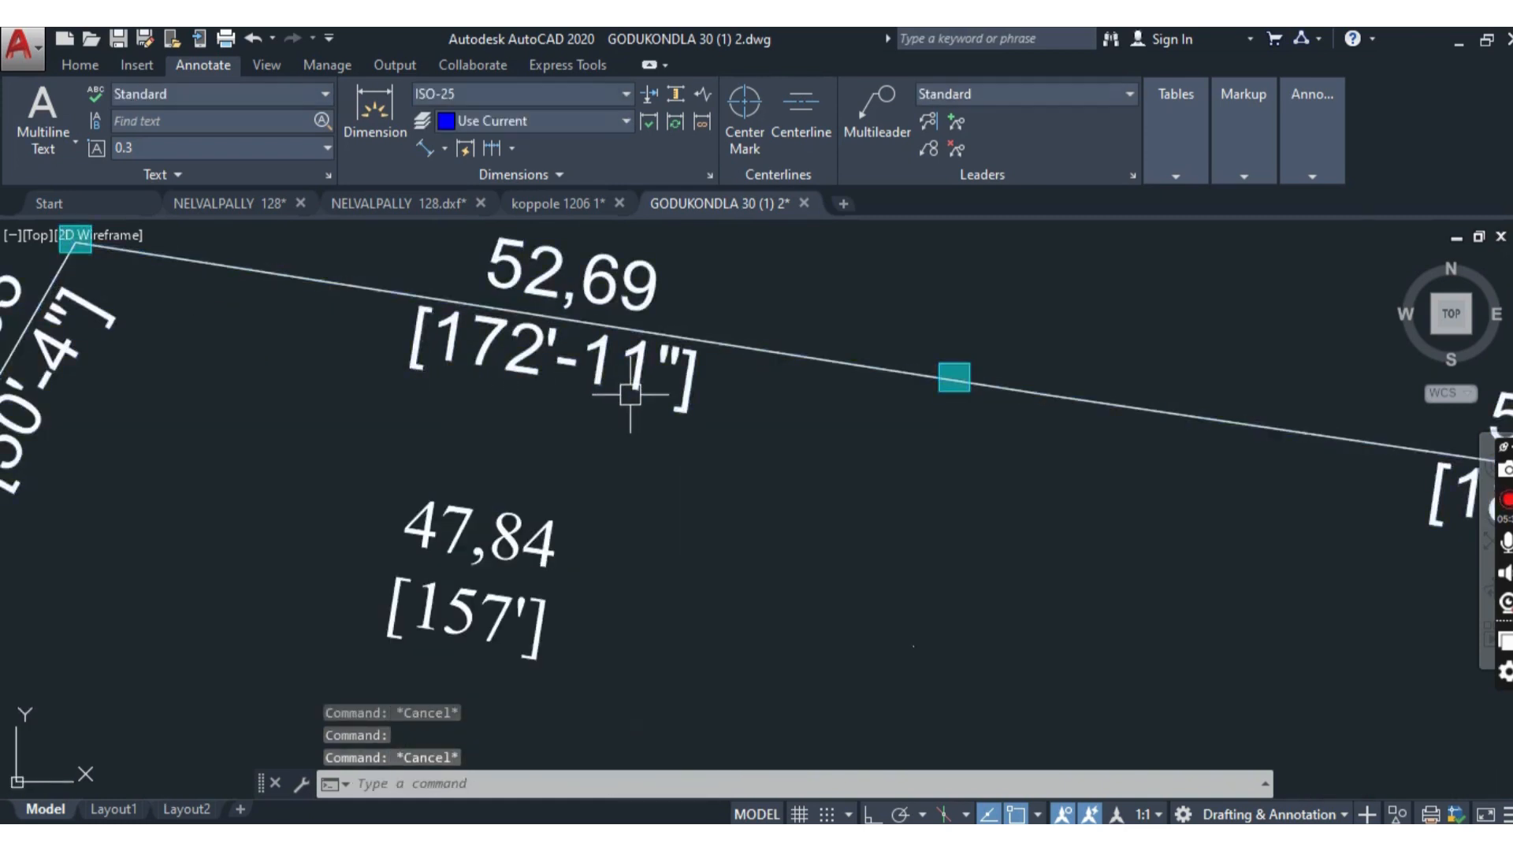
scroll(626, 395, down, 8)
scroll(581, 468, up, 8)
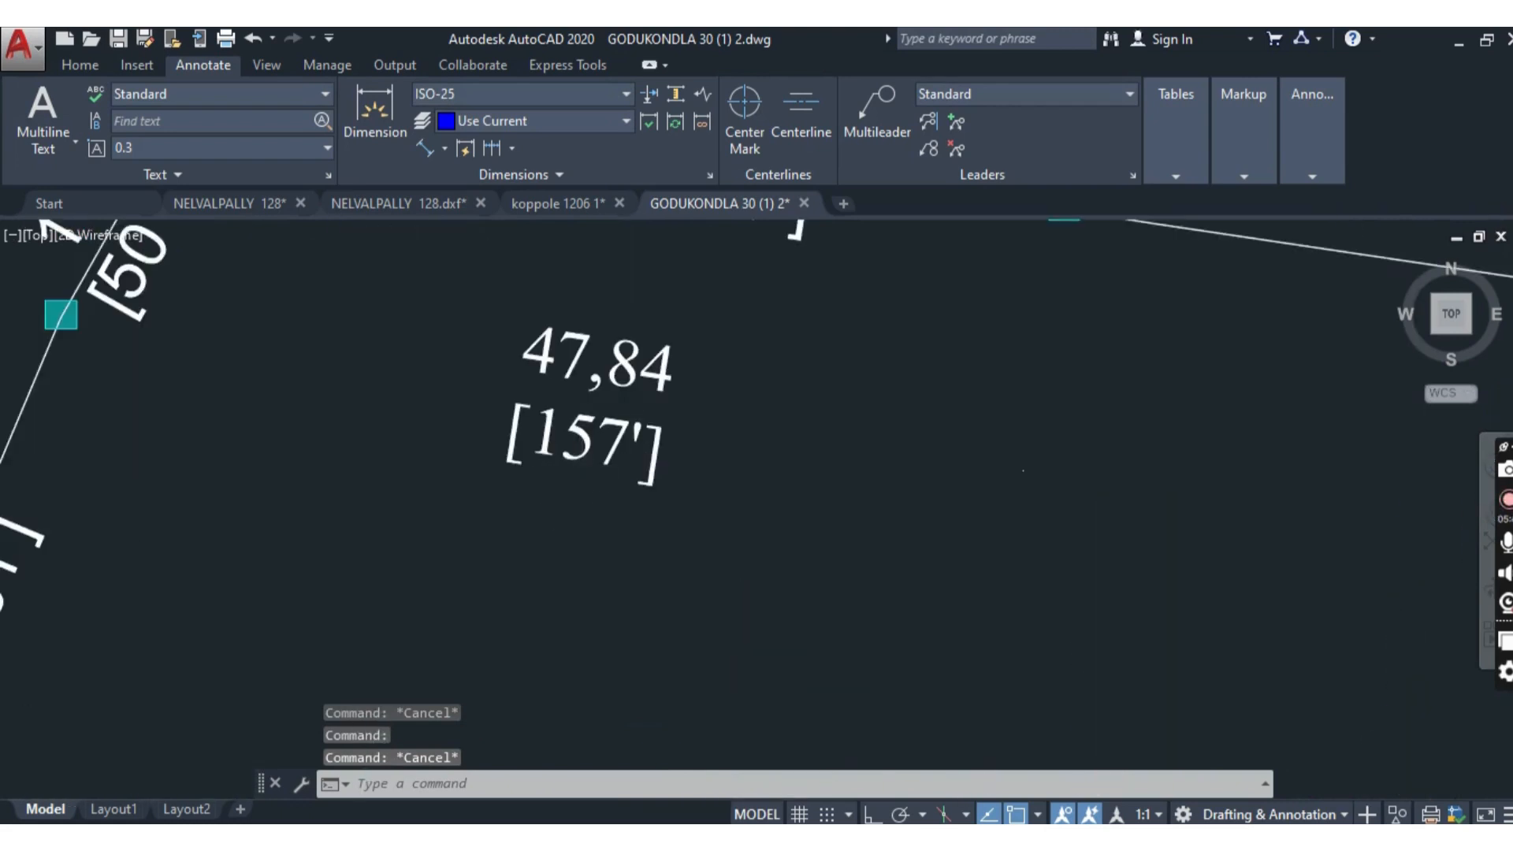
scroll(552, 465, down, 6)
scroll(530, 461, down, 4)
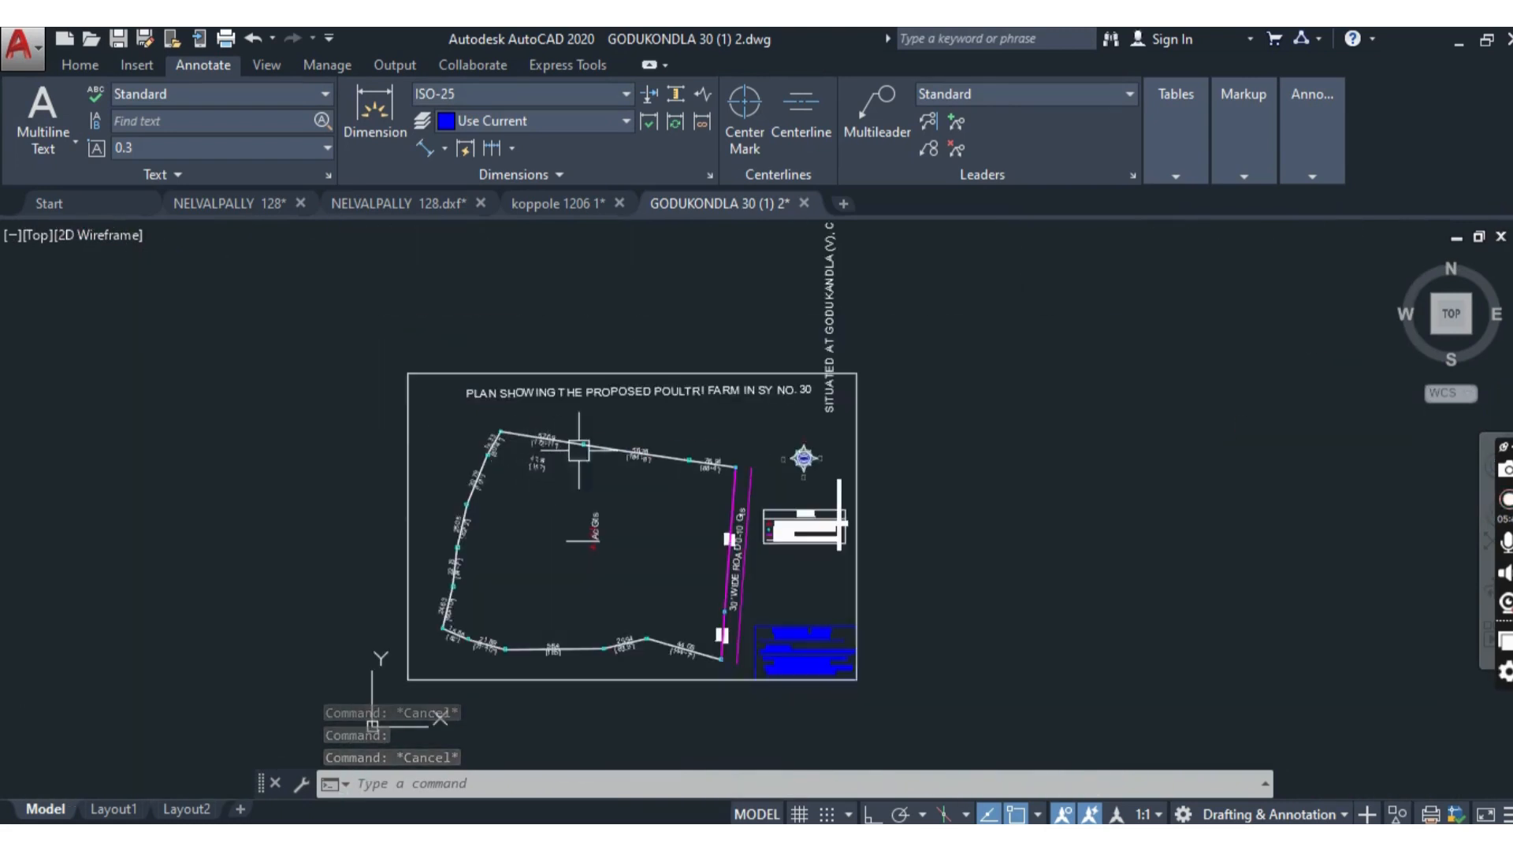
click(828, 323)
key(Escape)
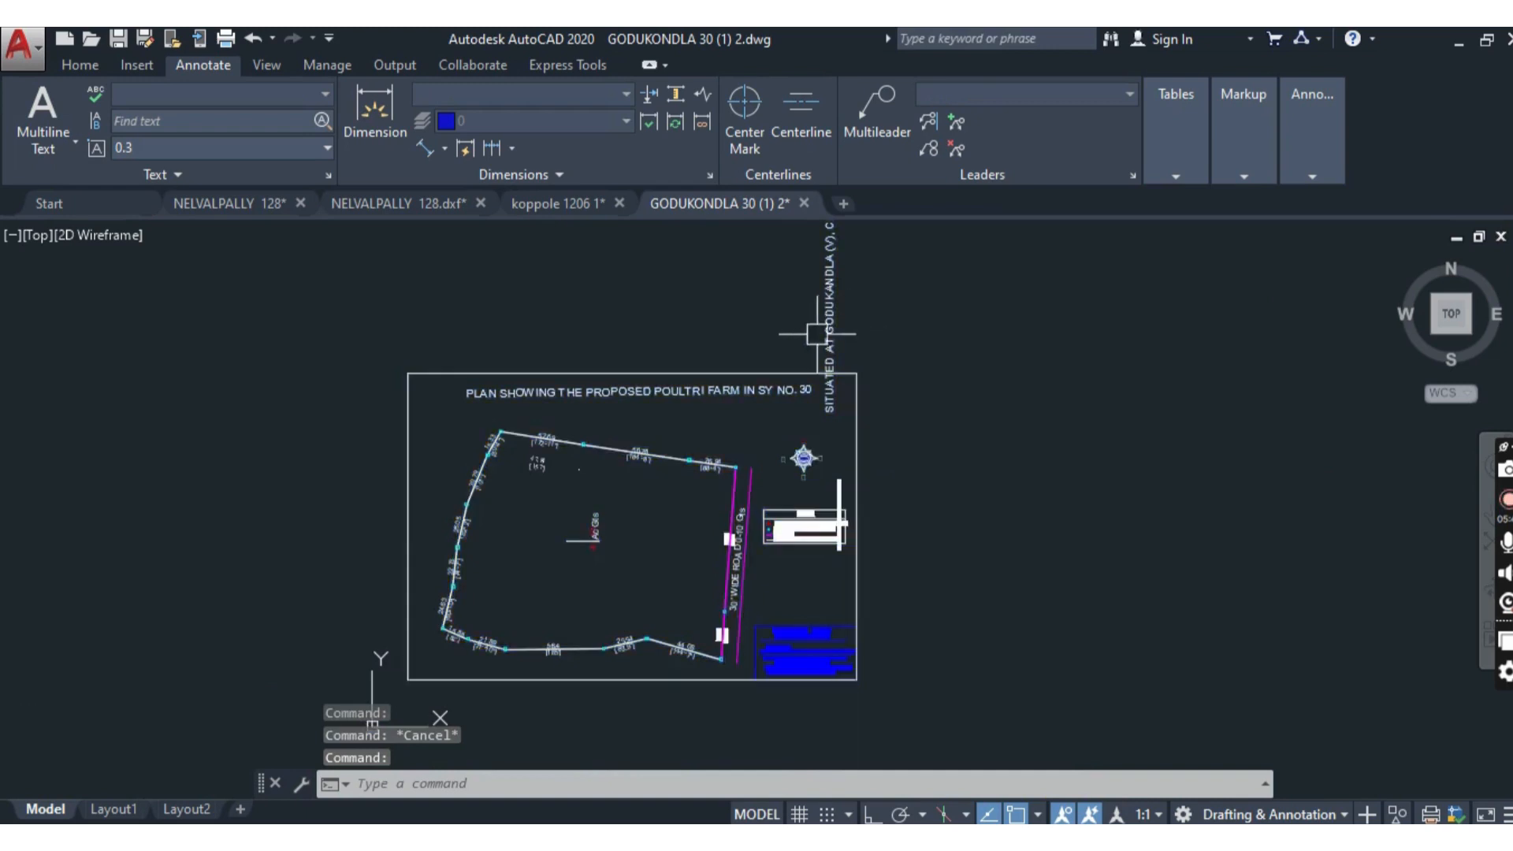
click(620, 441)
scroll(608, 458, up, 4)
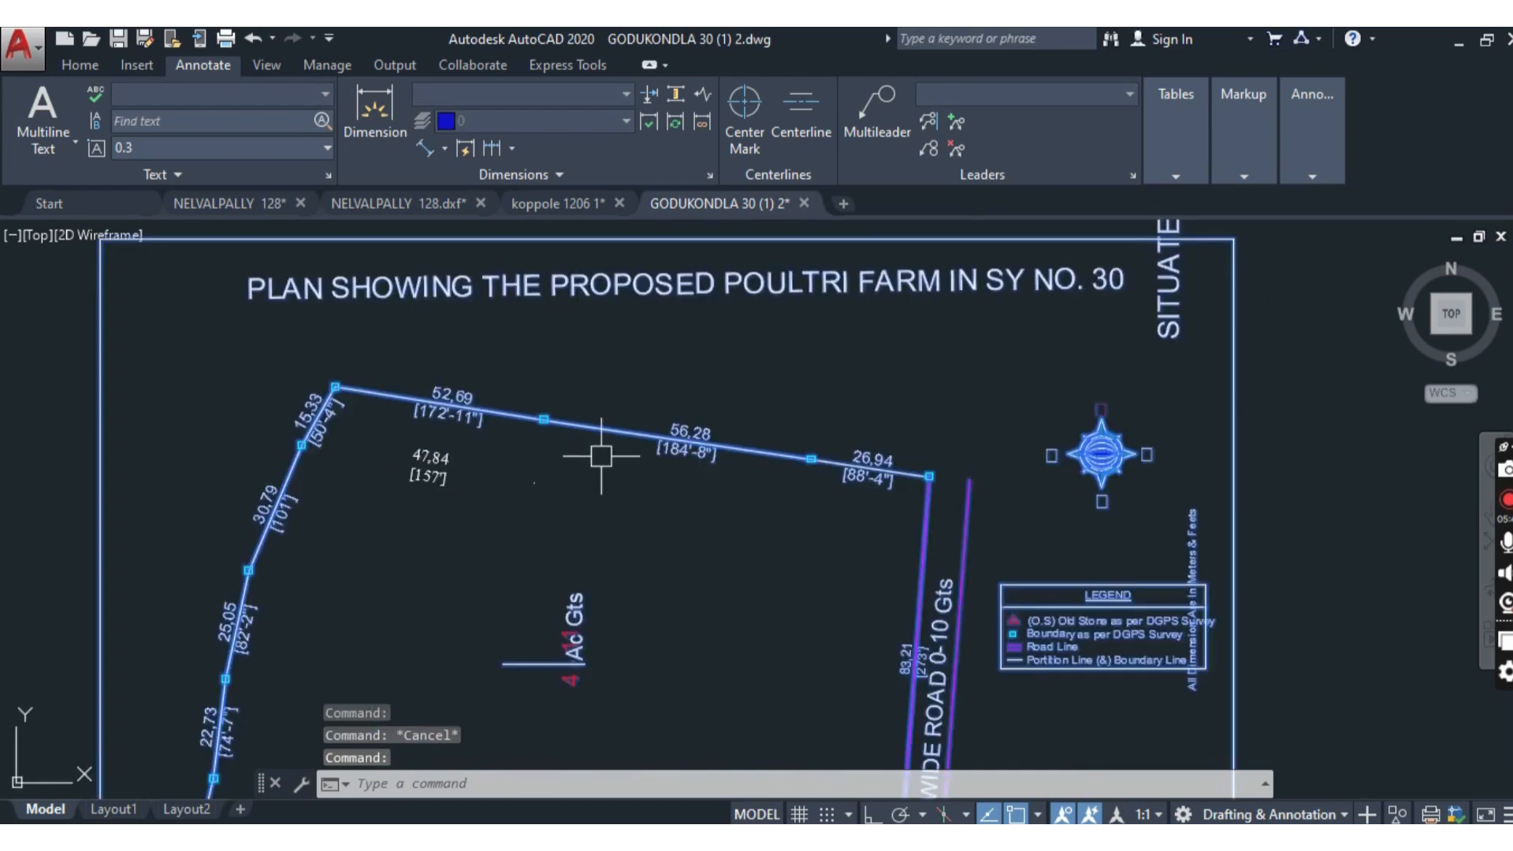
double_click(603, 439)
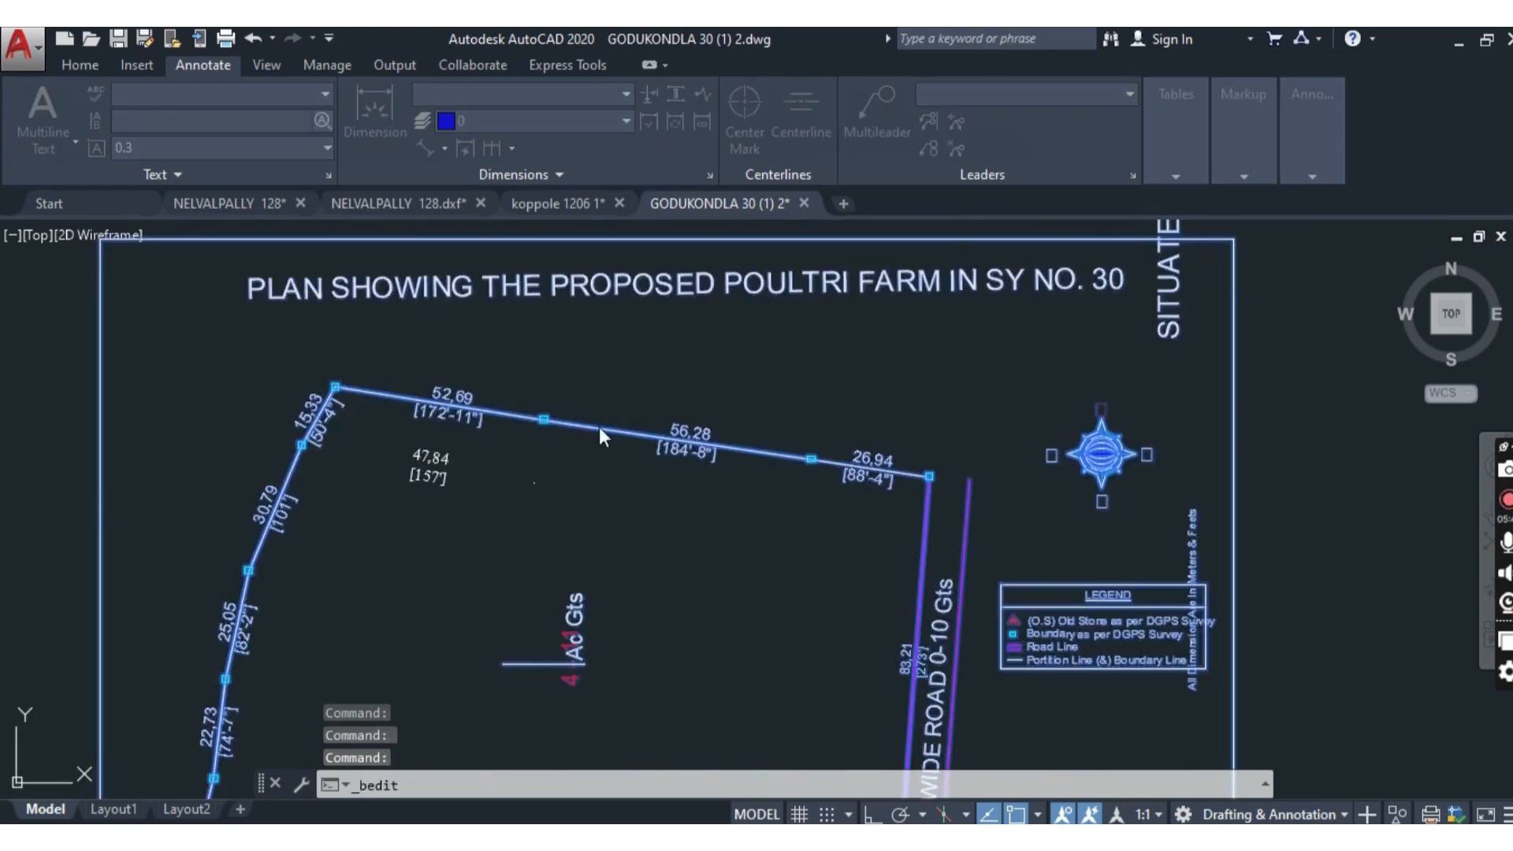
key(Escape)
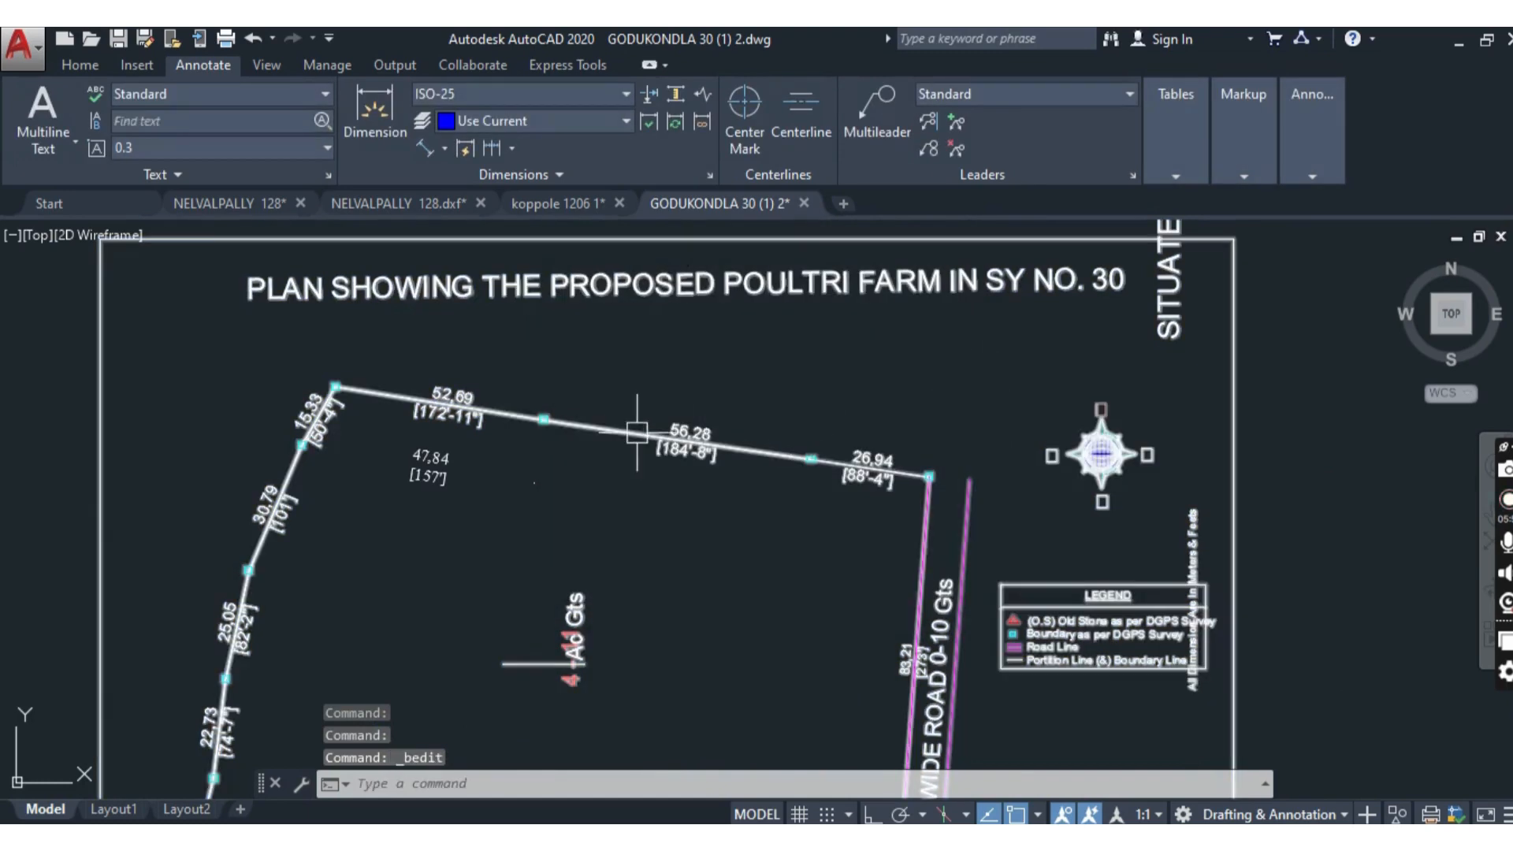
- Explode the imported plan block into separate objects and check with a selection over the blue title block
click(584, 419)
scroll(600, 387, down, 3)
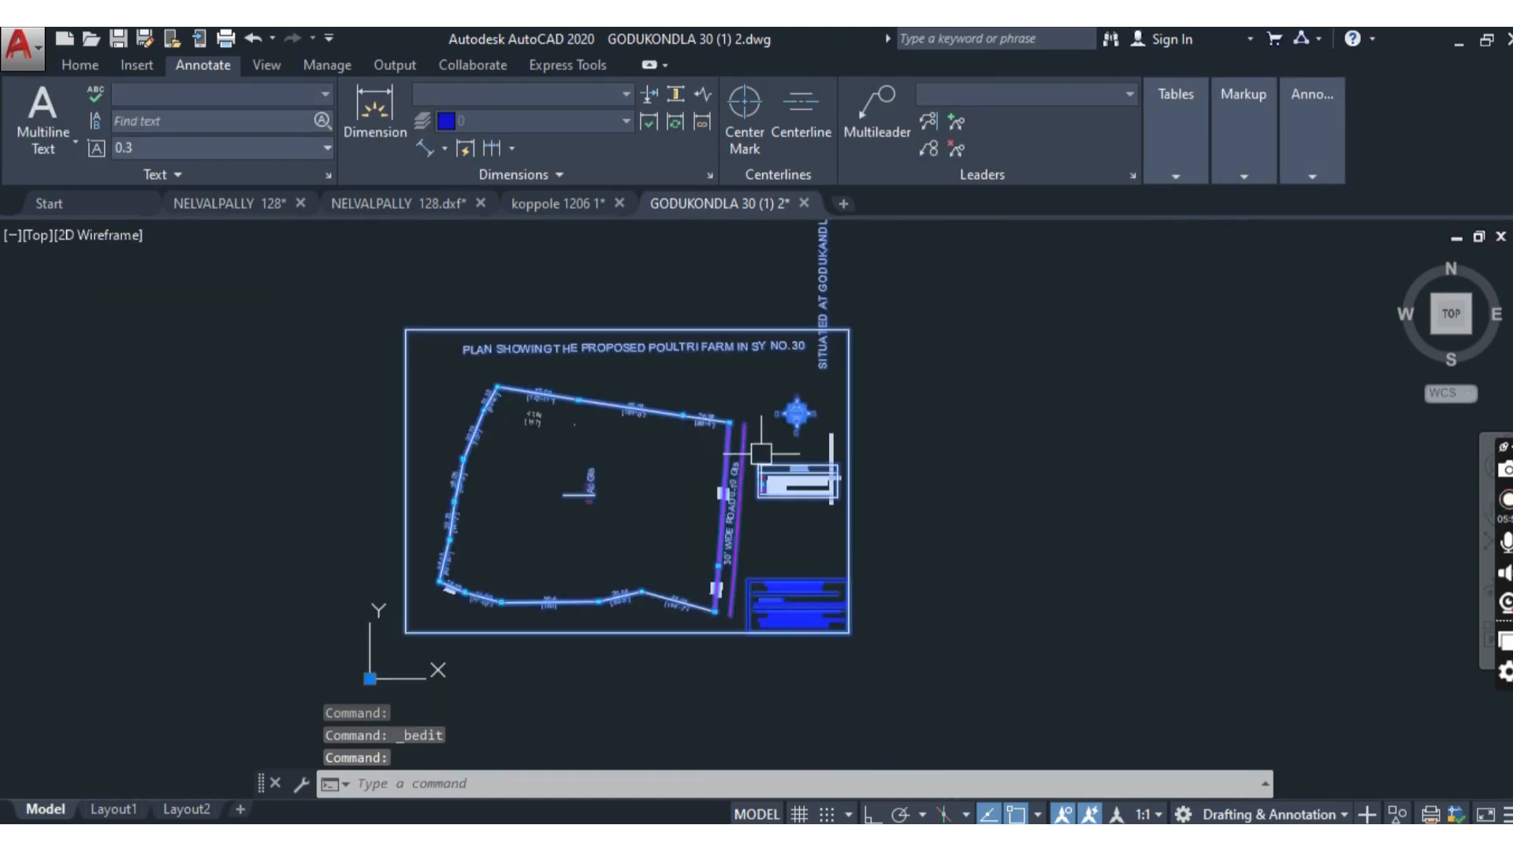
text(x)
key(Return)
click(886, 662)
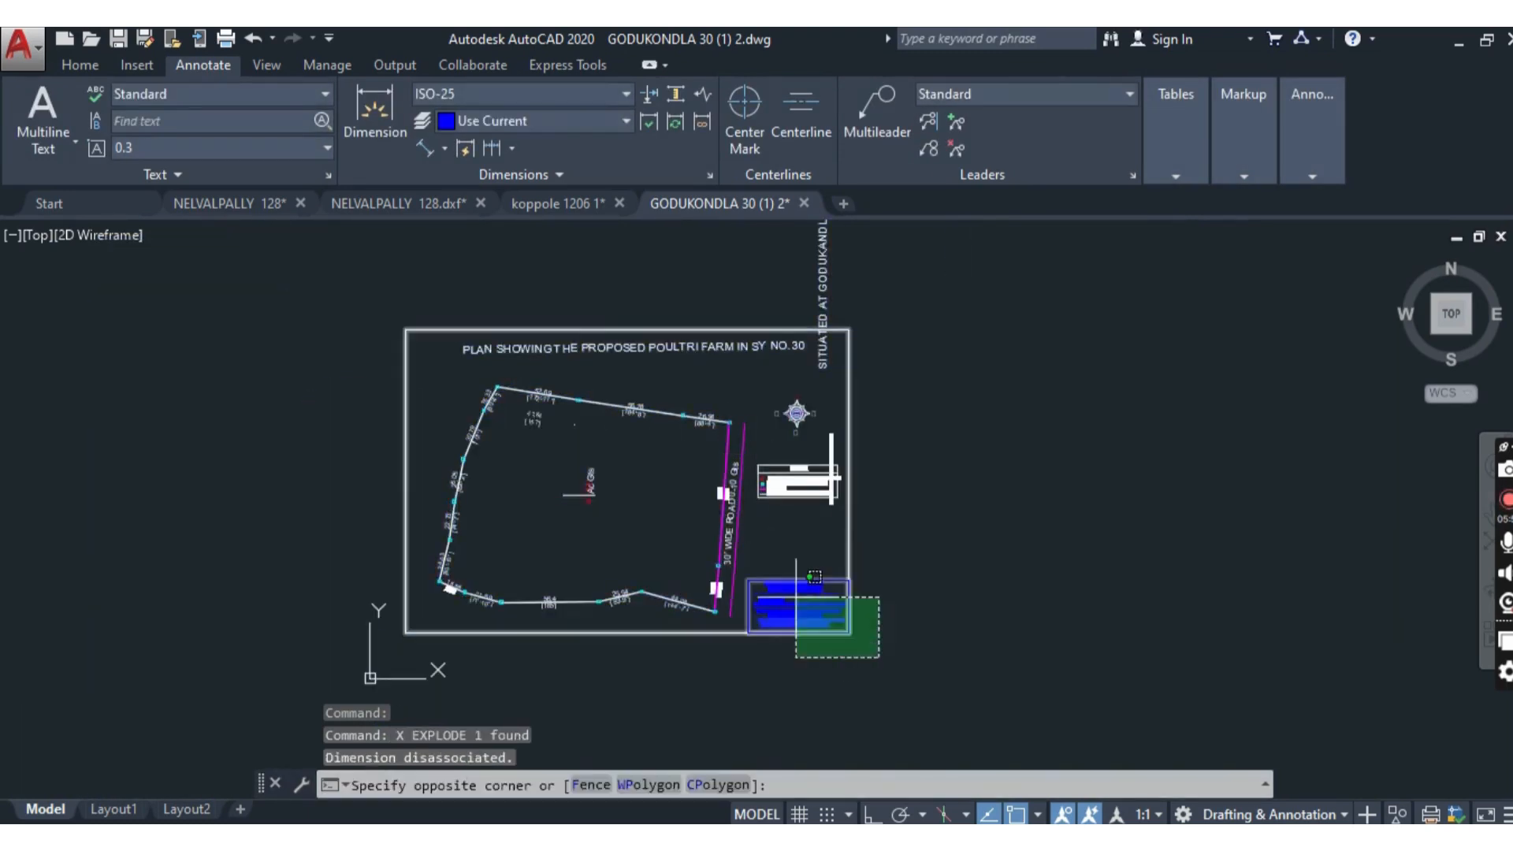
click(781, 580)
key(Escape)
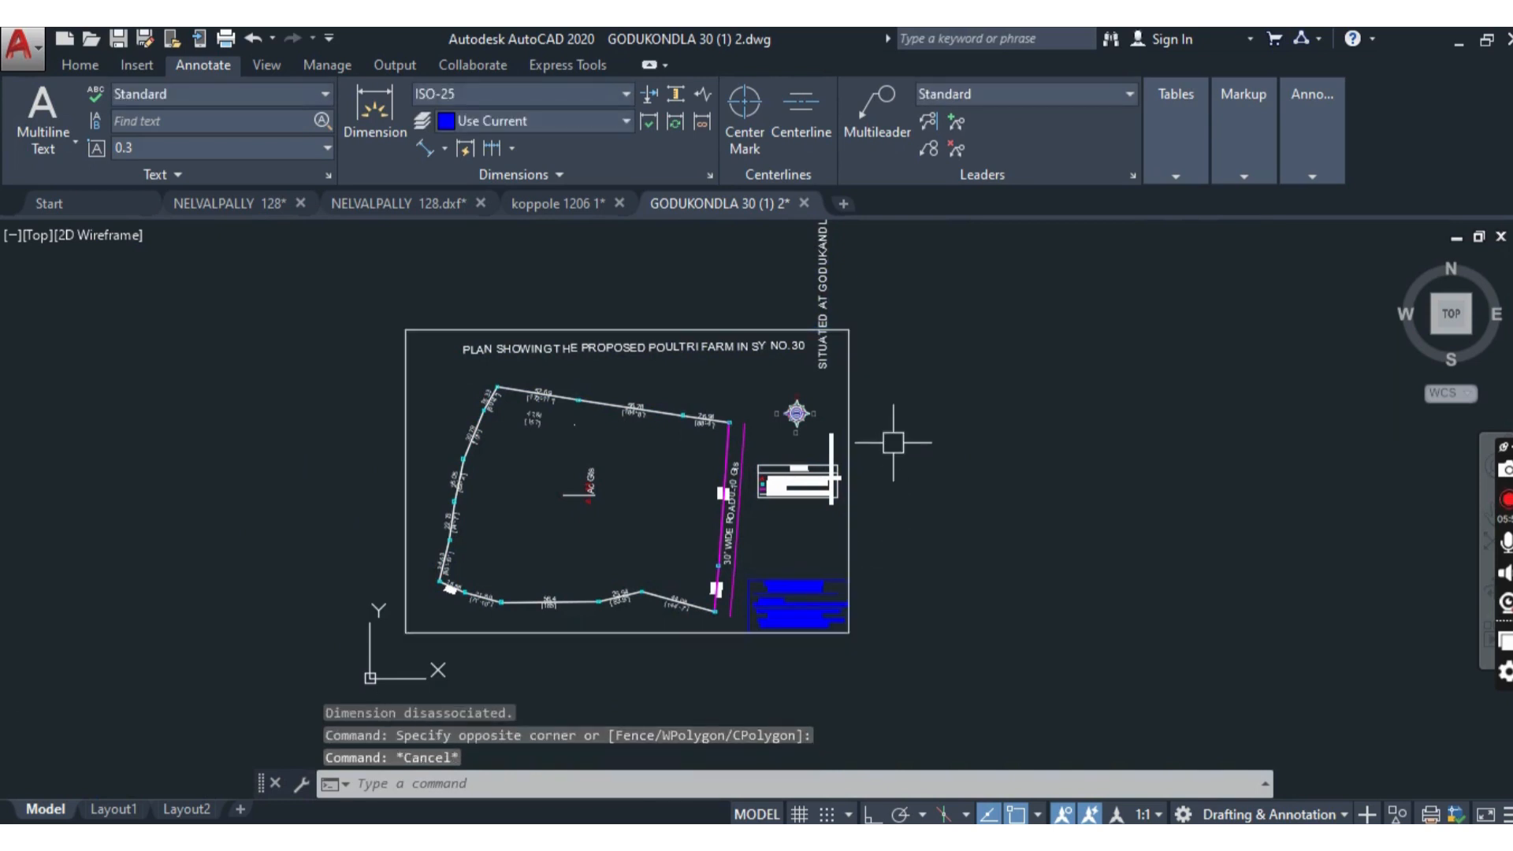
- Copy the plot's white boundary polyline and its magenta eastern boundary line to the empty space east of the sheet
scroll(601, 405, up, 4)
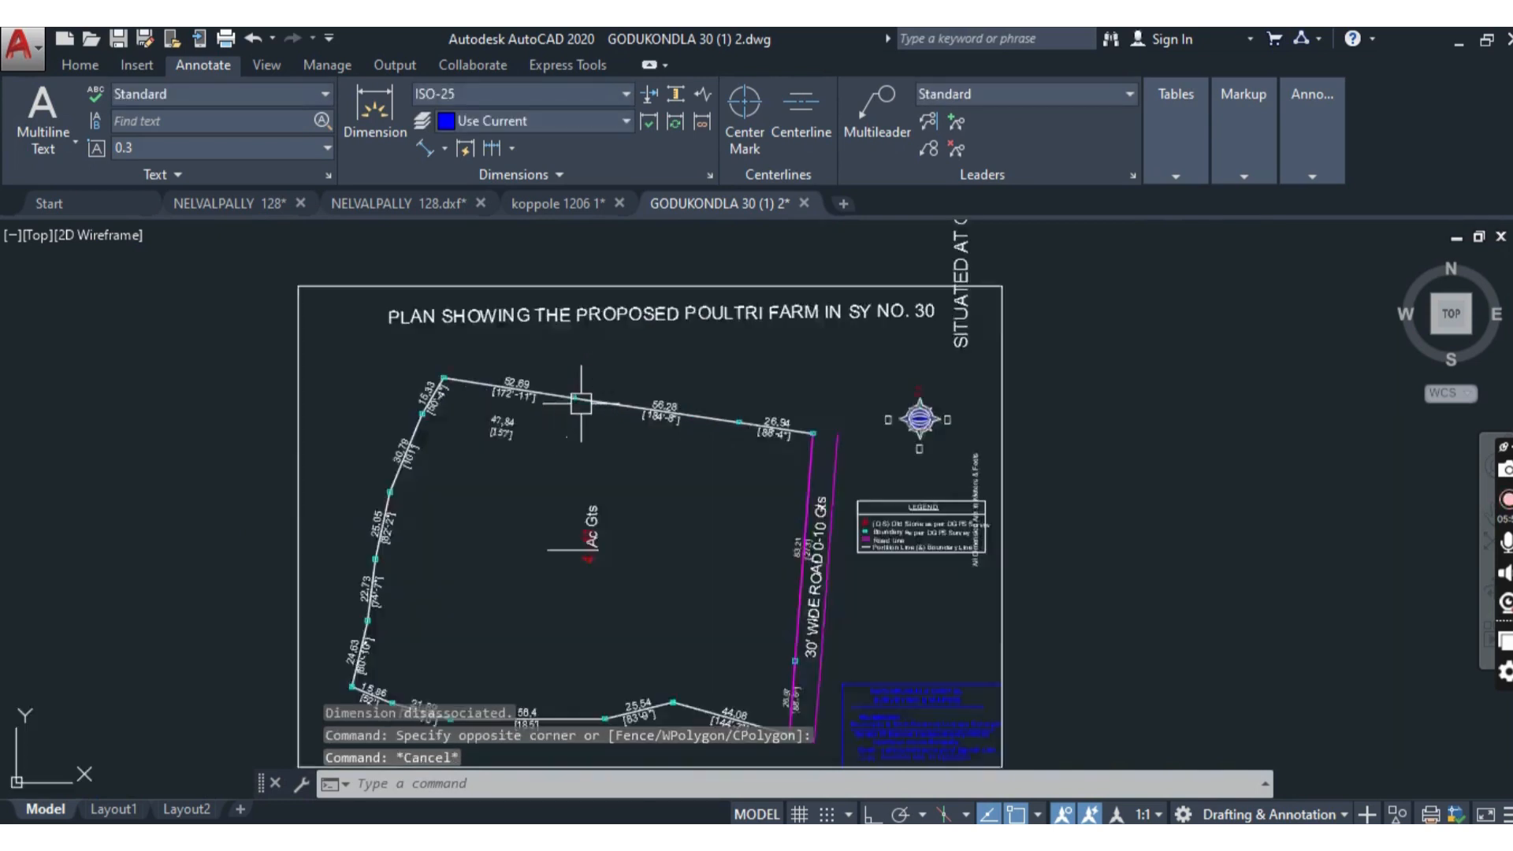
click(607, 406)
scroll(627, 354, down, 5)
scroll(720, 429, up, 4)
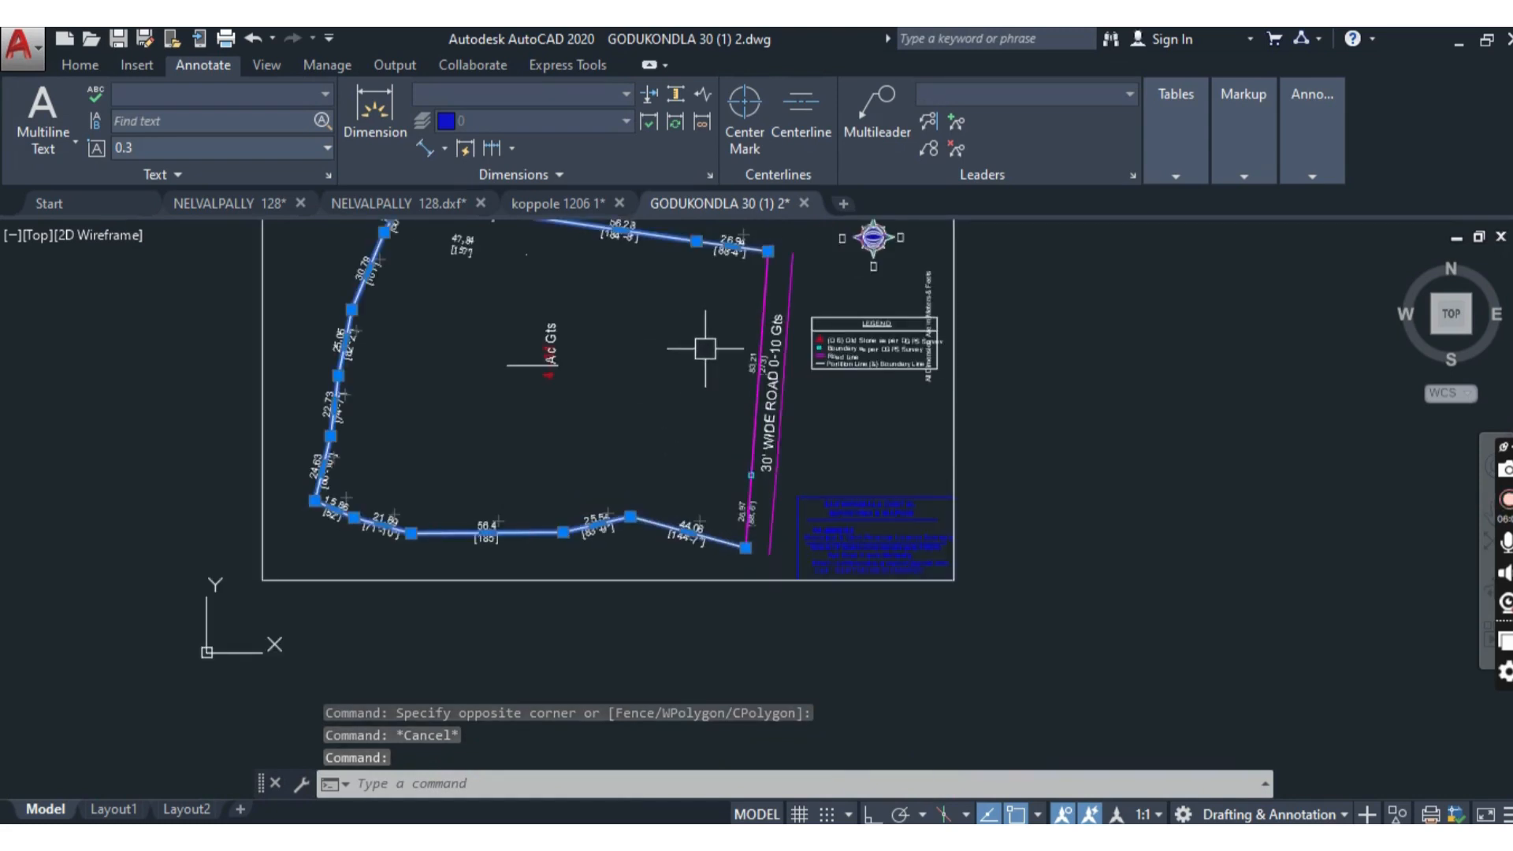
click(763, 331)
scroll(540, 441, down, 2)
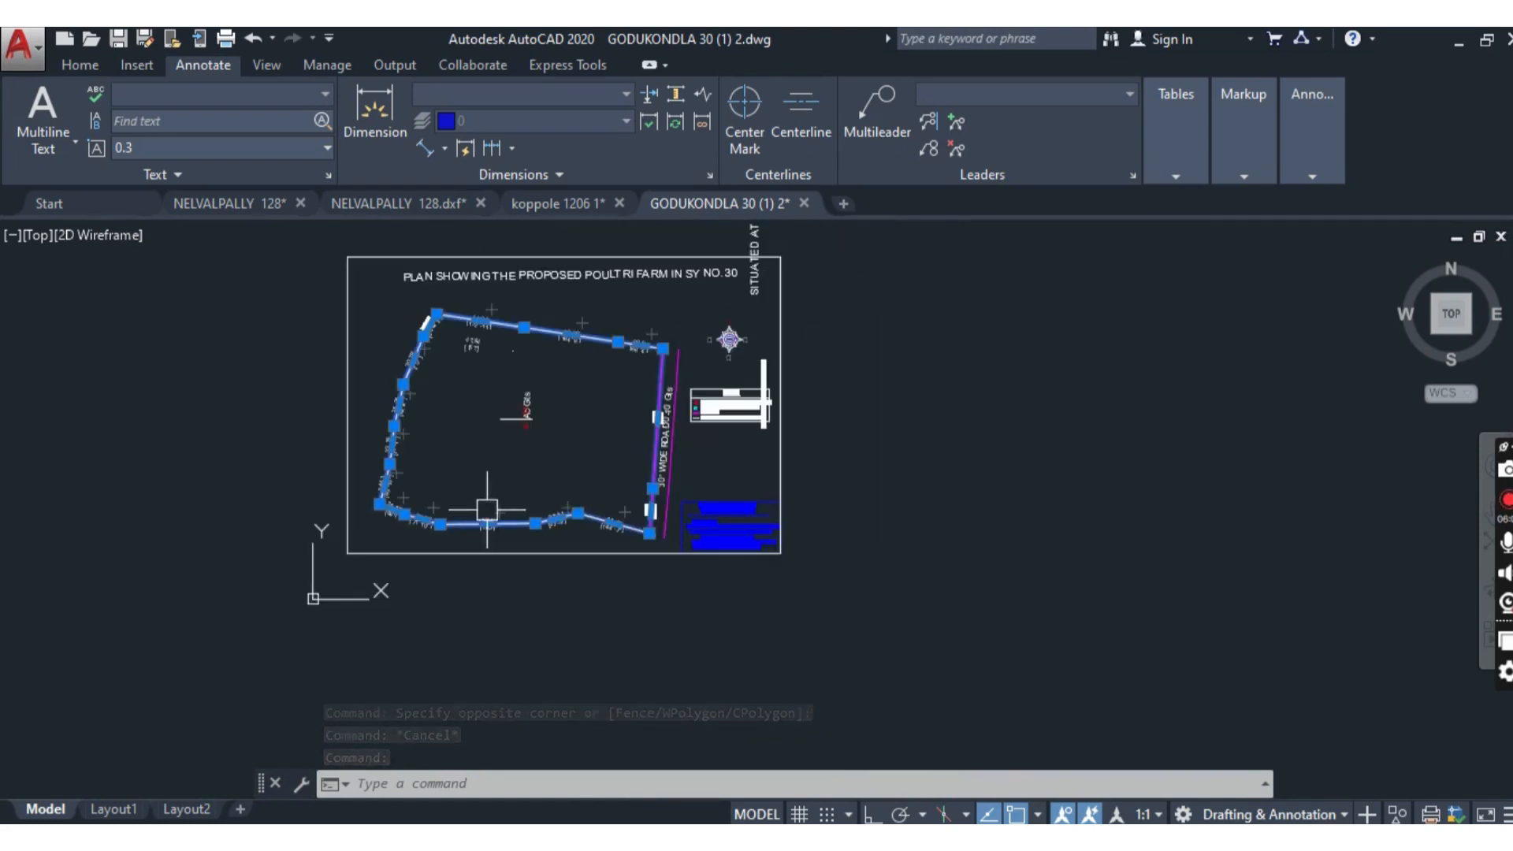
text(c)
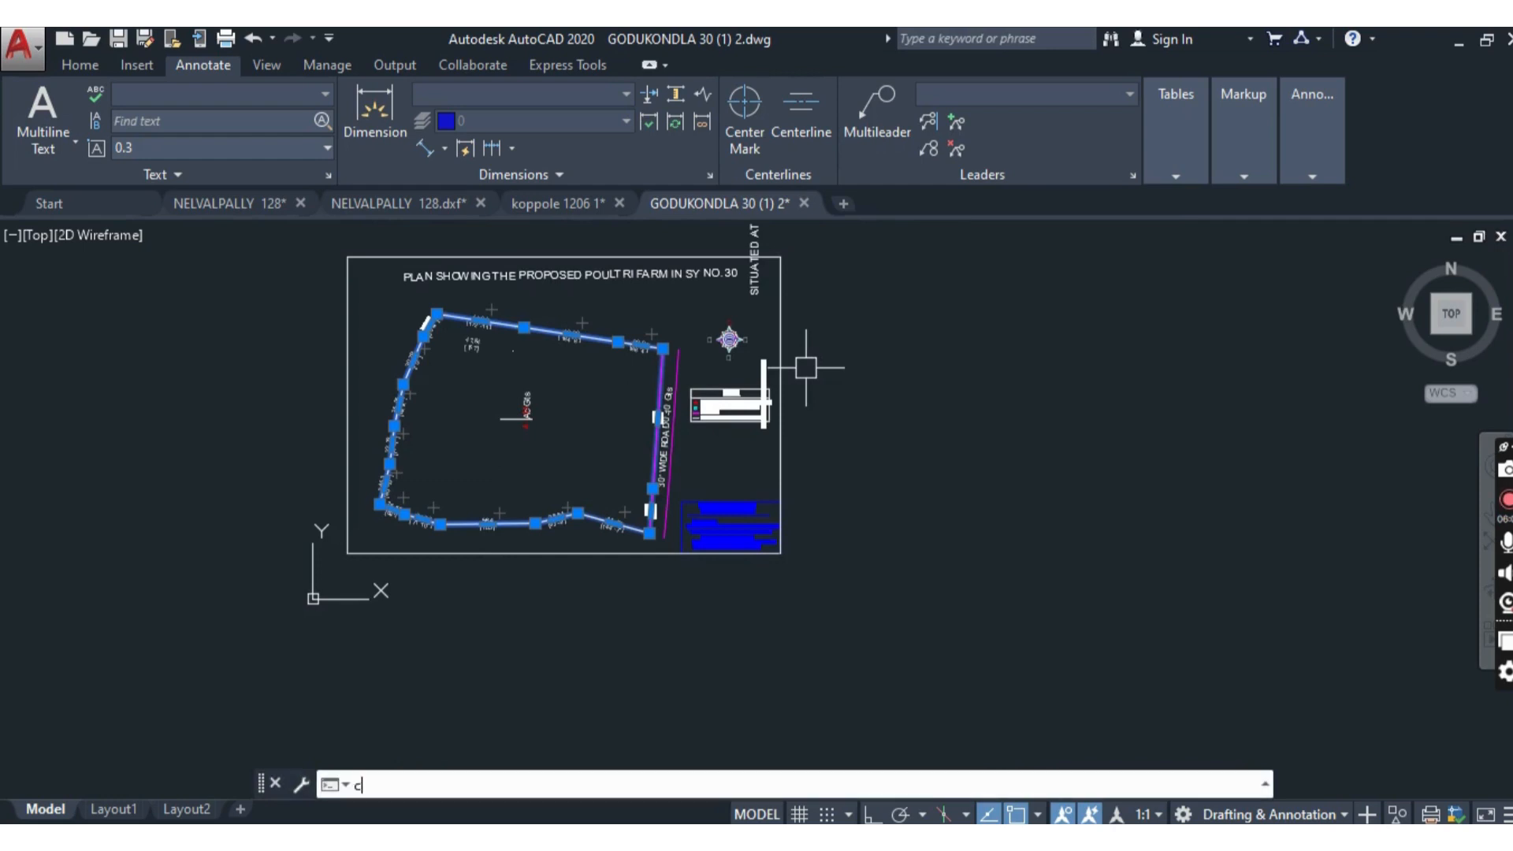
text(o)
key(Return)
click(551, 440)
scroll(551, 440, down, 3)
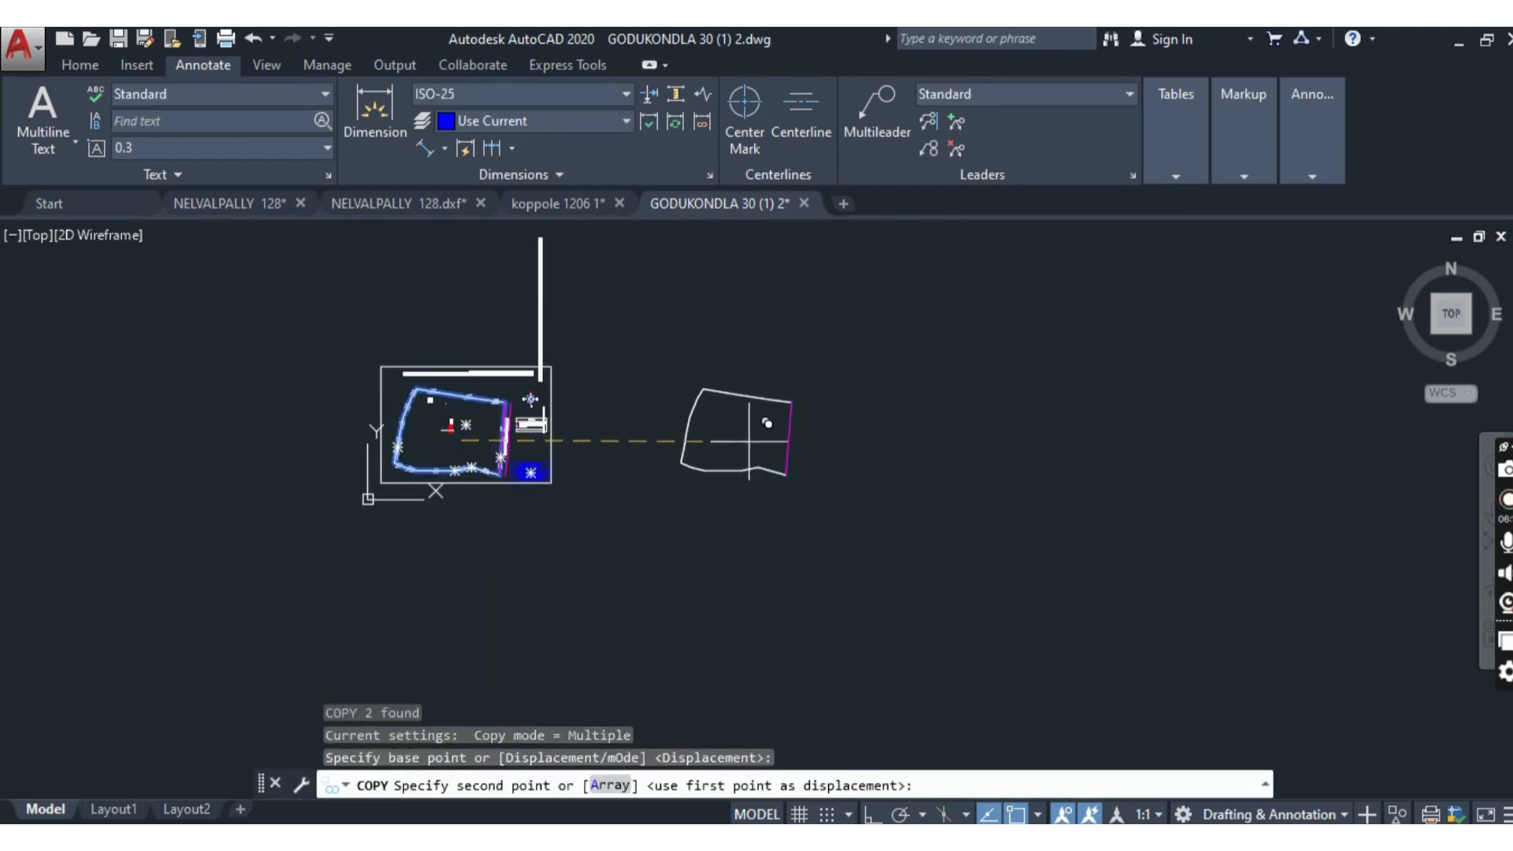
click(748, 440)
key(Escape)
scroll(712, 392, up, 4)
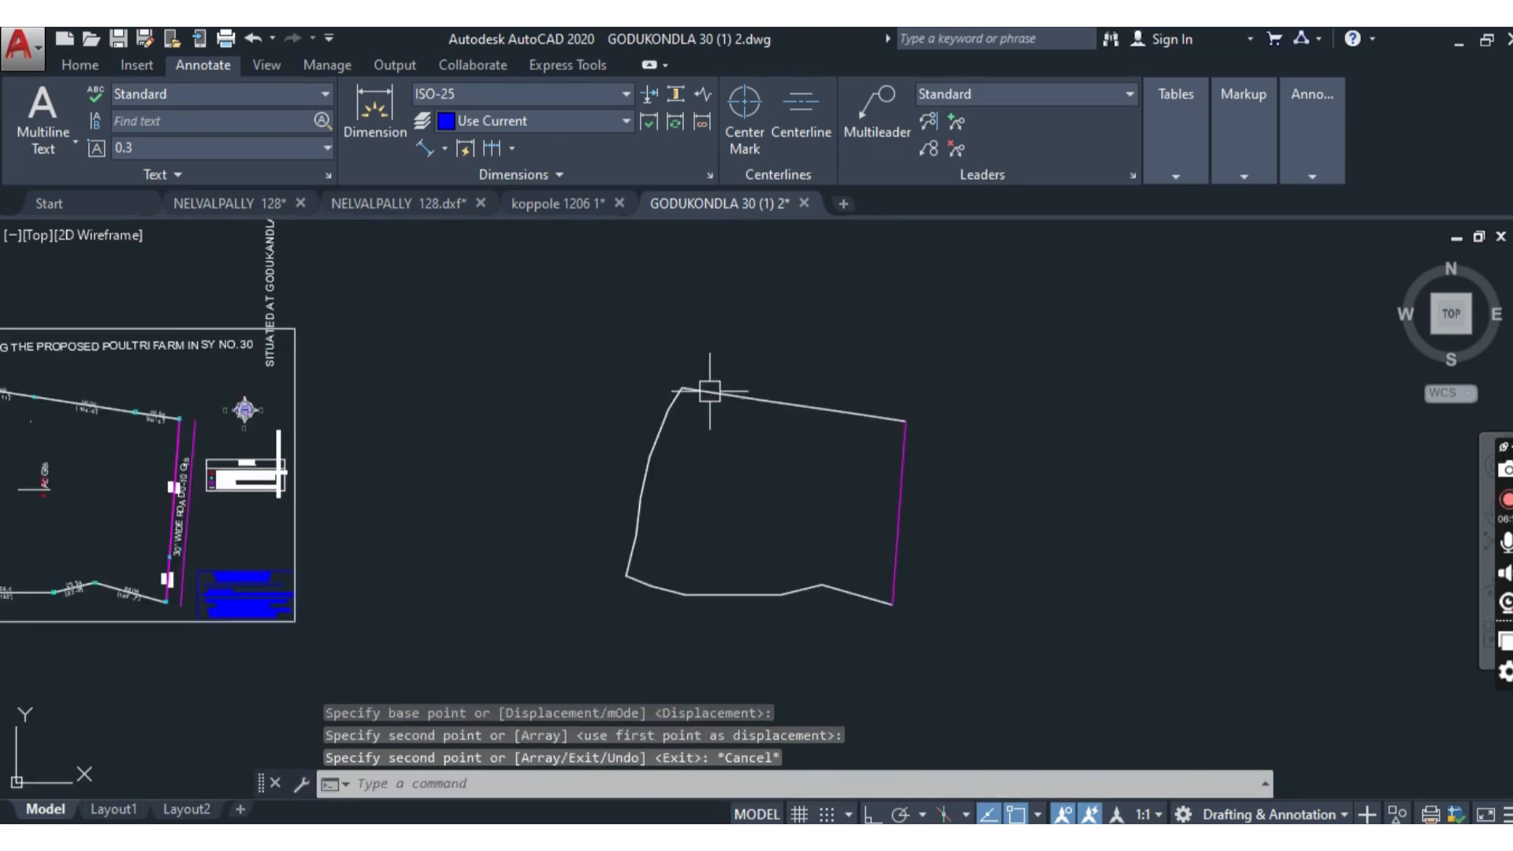
scroll(689, 402, down, 4)
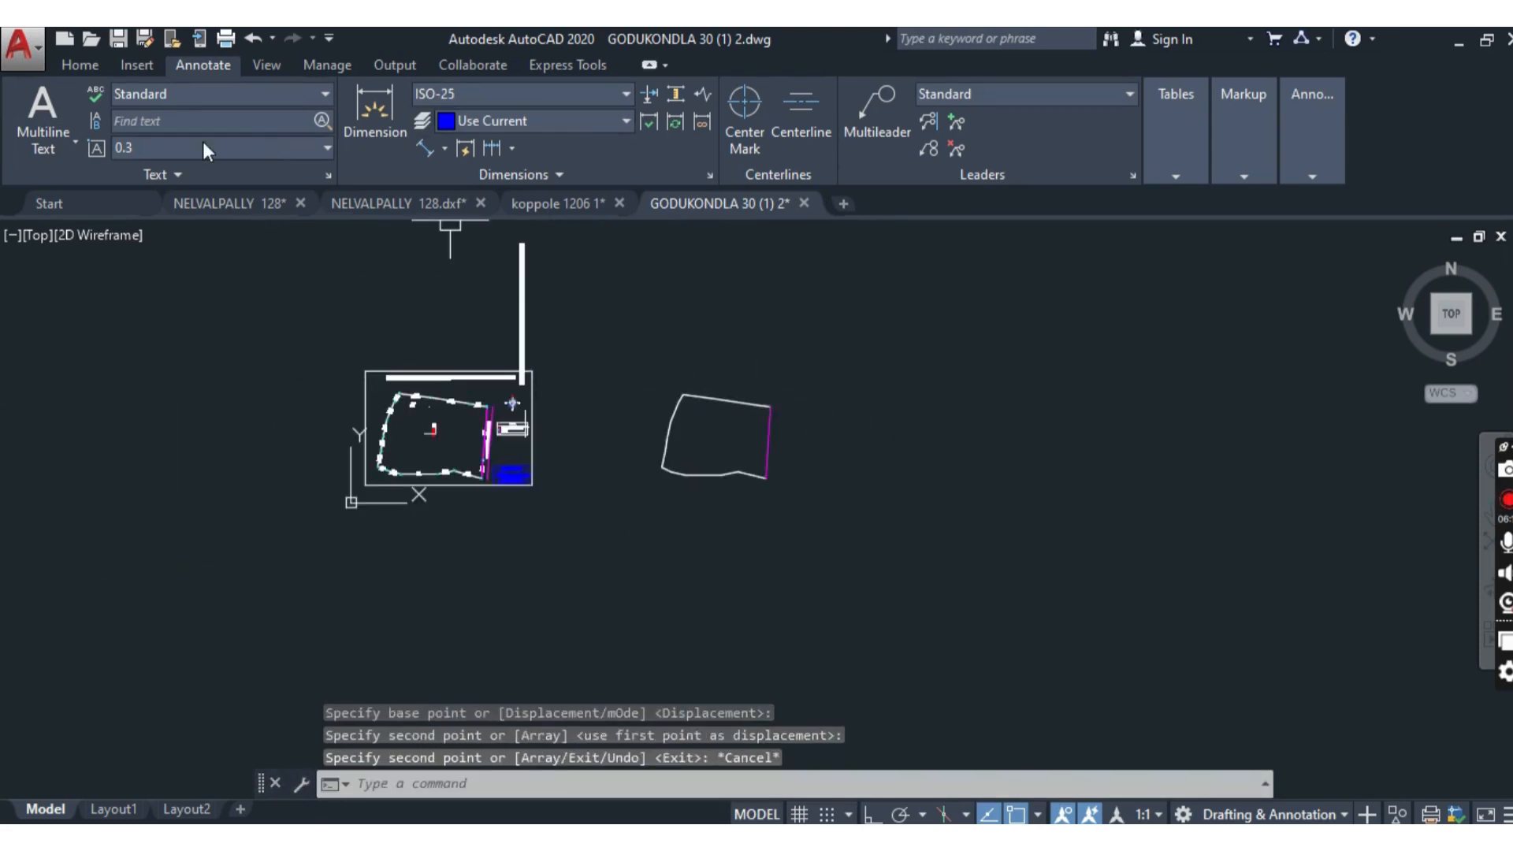
- Add an aligned dimension across the original plan's whole northern boundary, from corner to corner, placing the text inside the plot
click(79, 65)
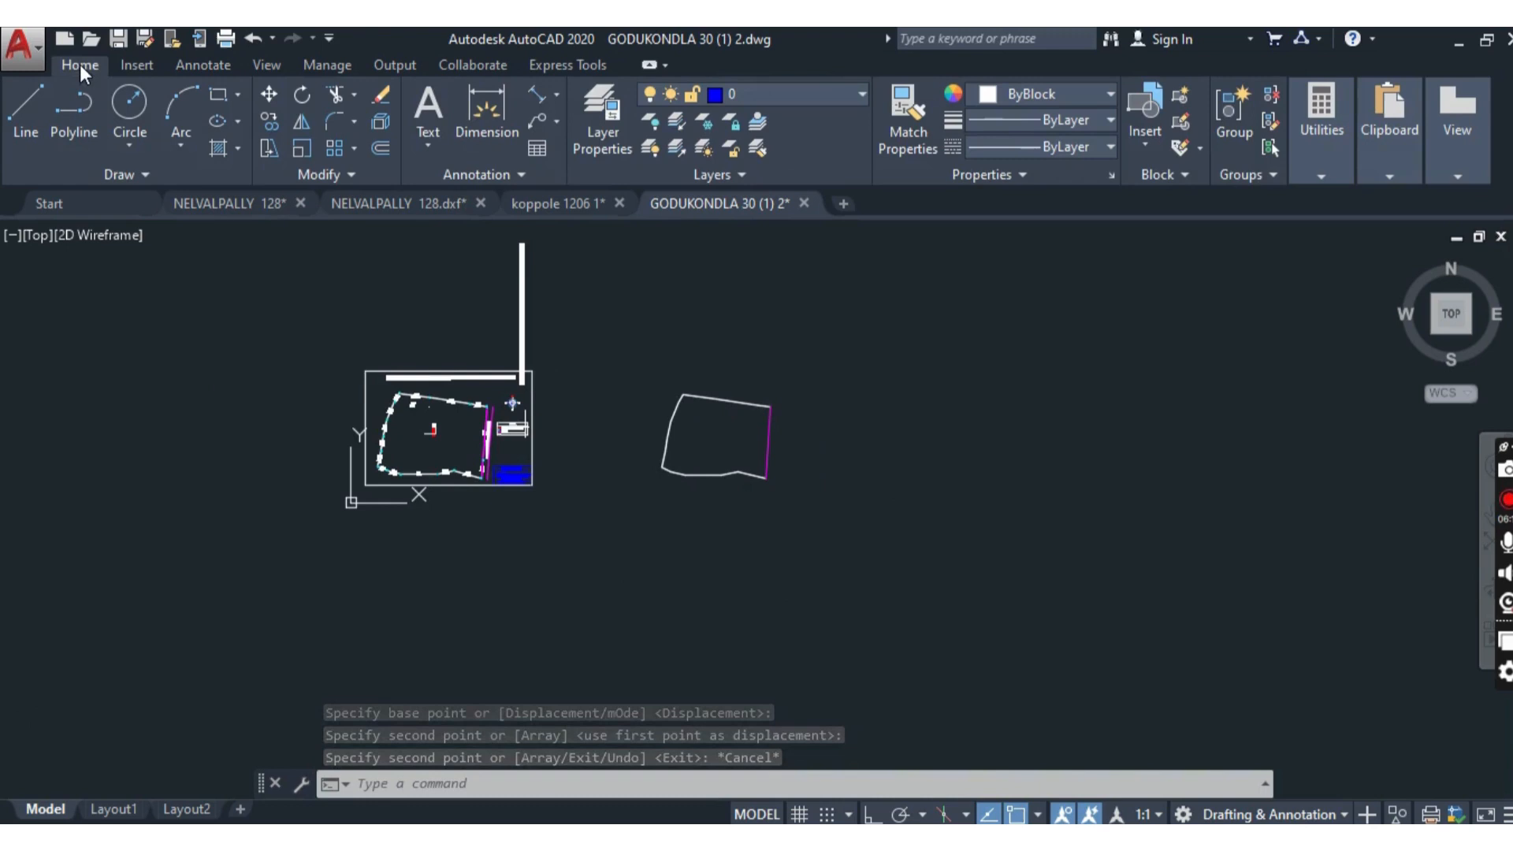
click(533, 100)
scroll(394, 384, up, 10)
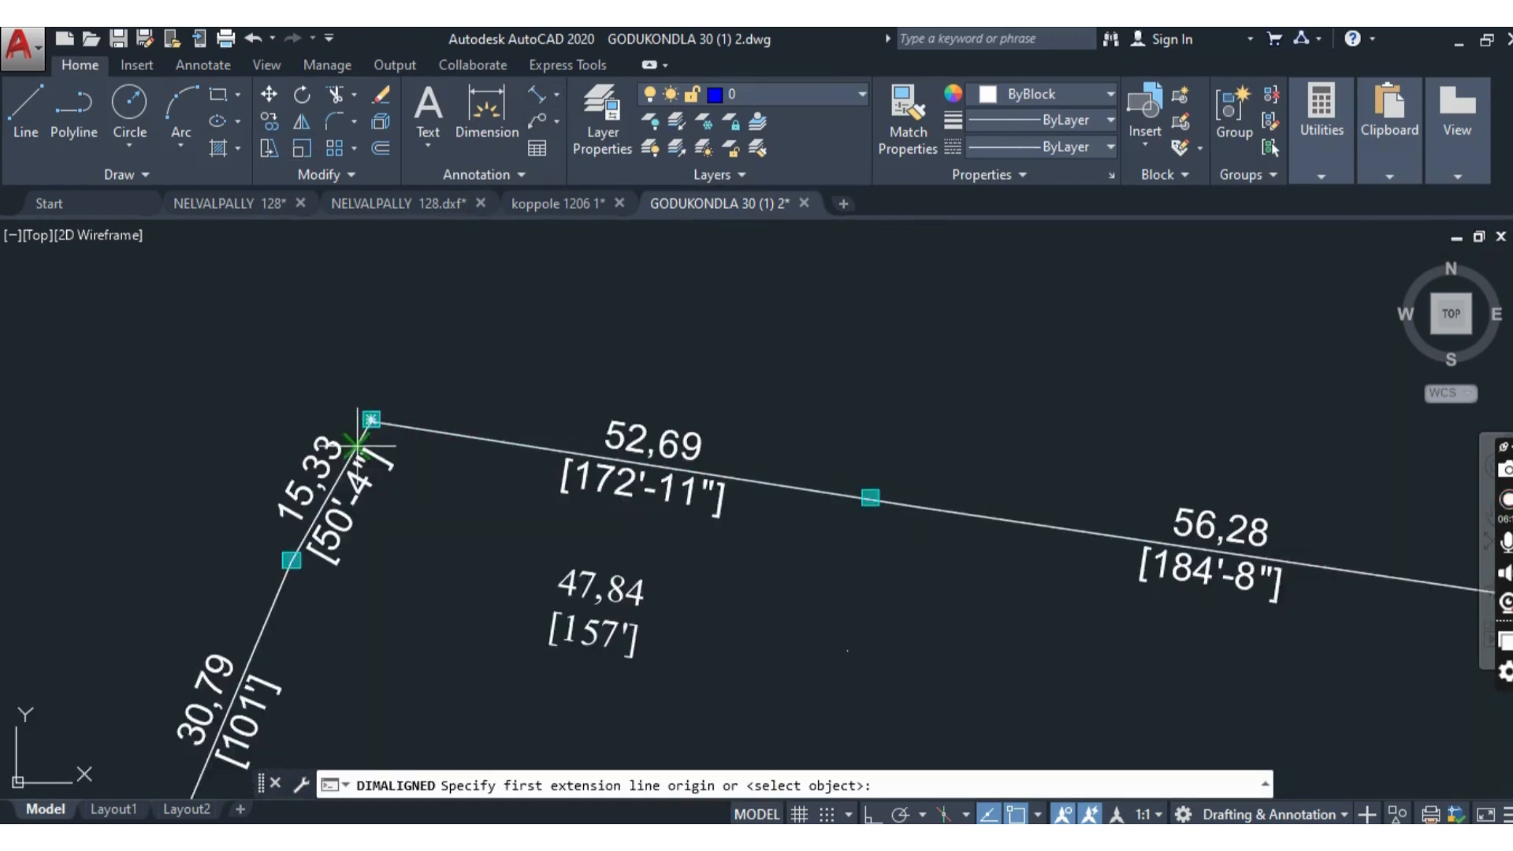
scroll(373, 402, up, 3)
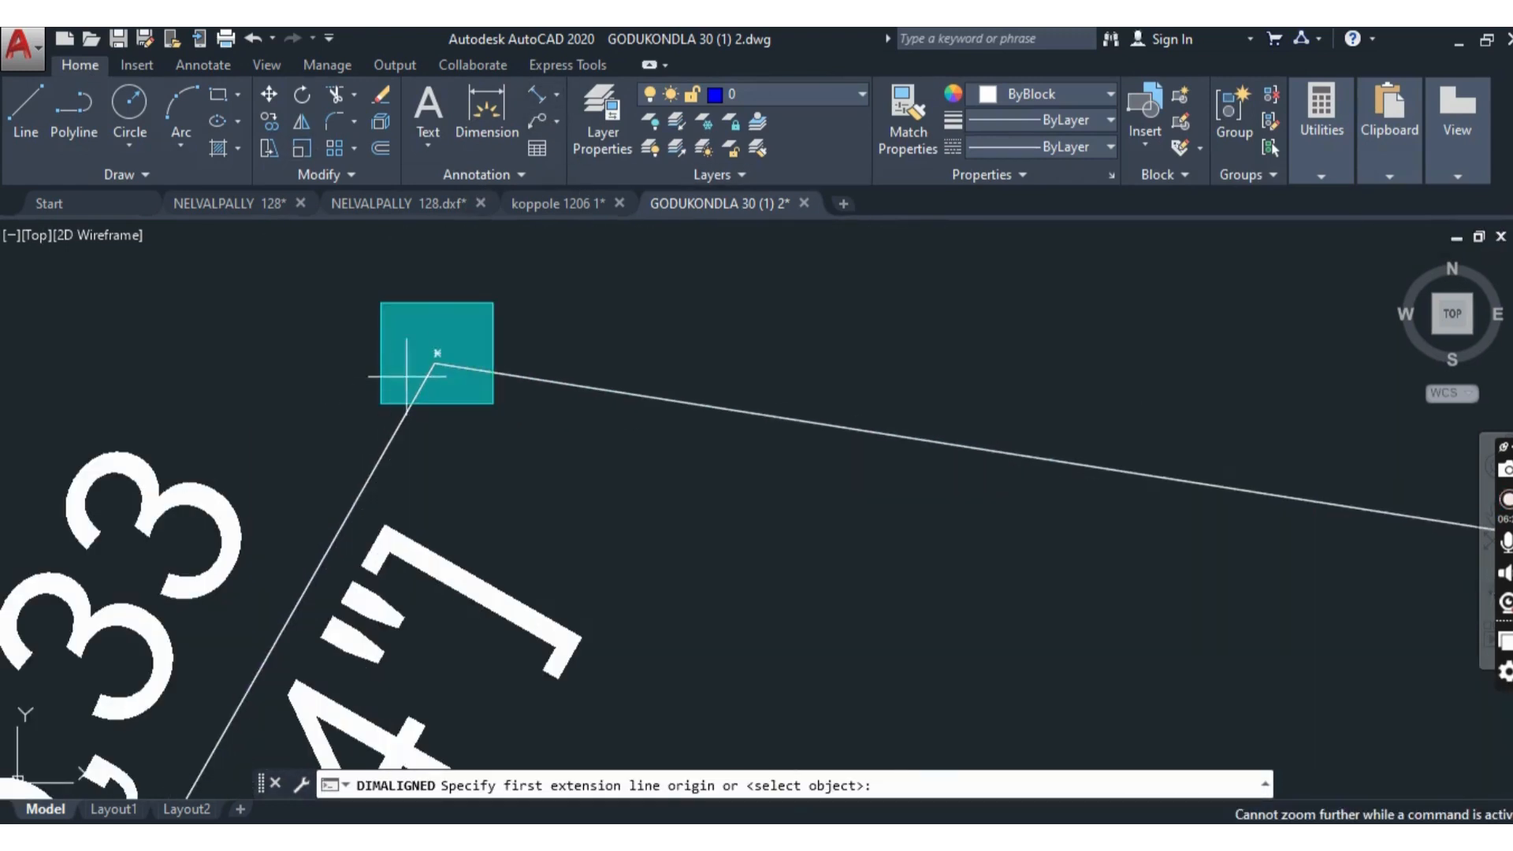
click(435, 358)
scroll(435, 358, down, 10)
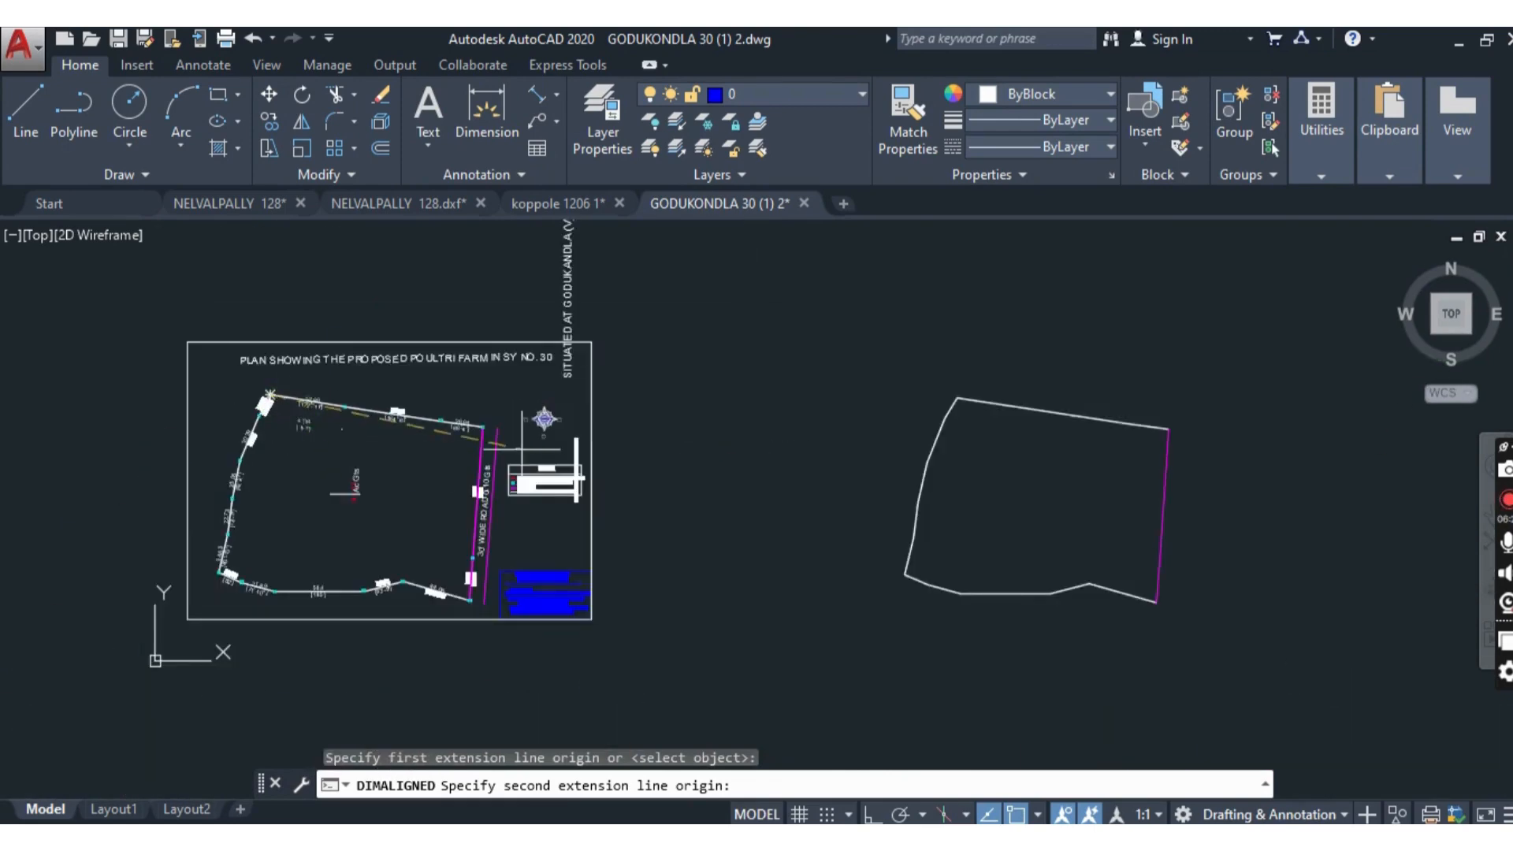
scroll(459, 423, up, 10)
scroll(405, 319, up, 5)
click(405, 321)
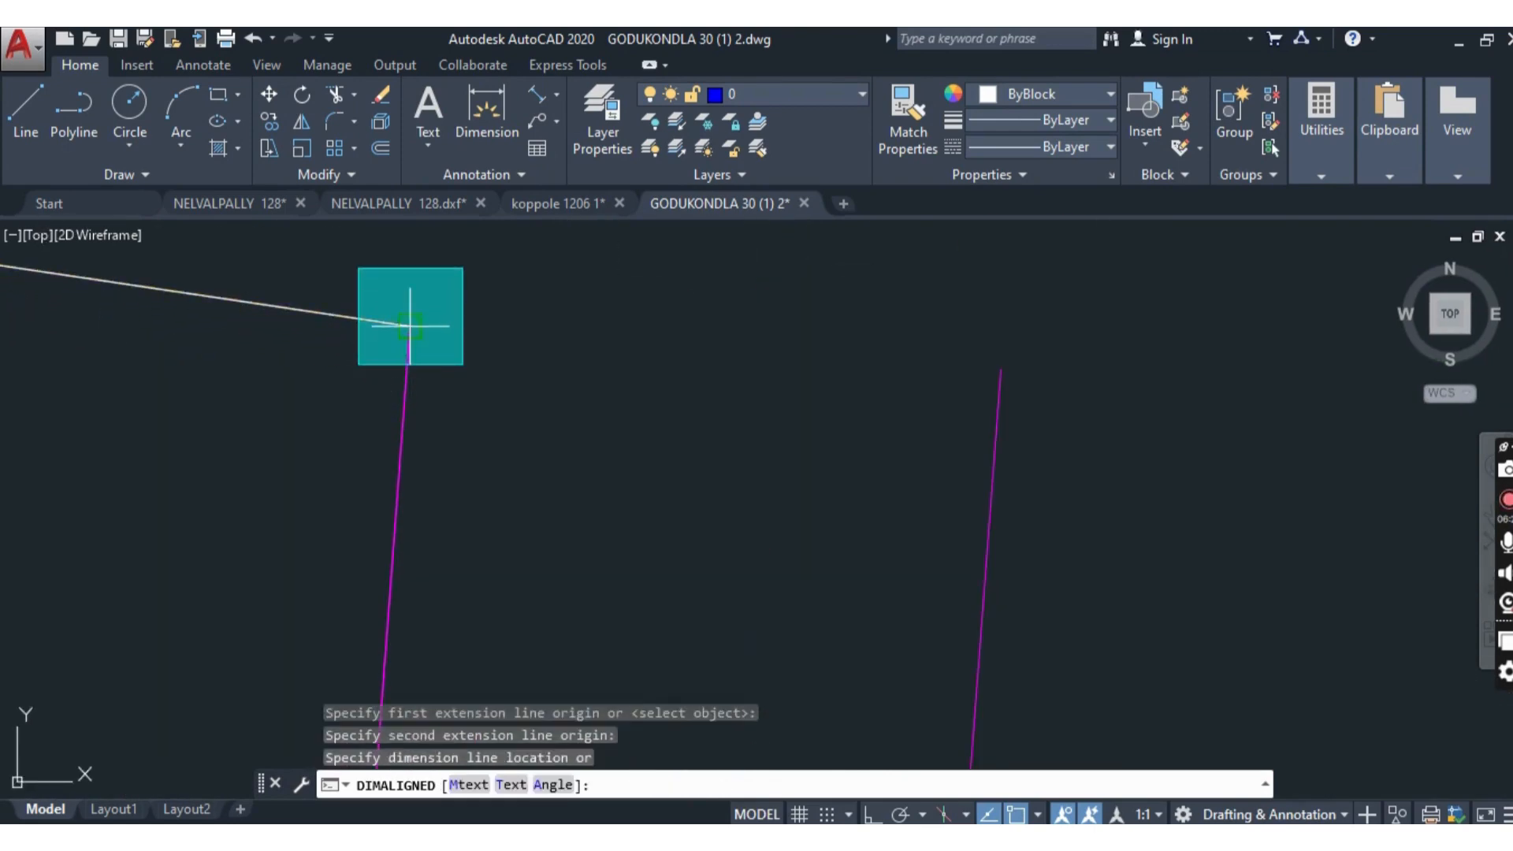
scroll(881, 439, down, 5)
click(457, 451)
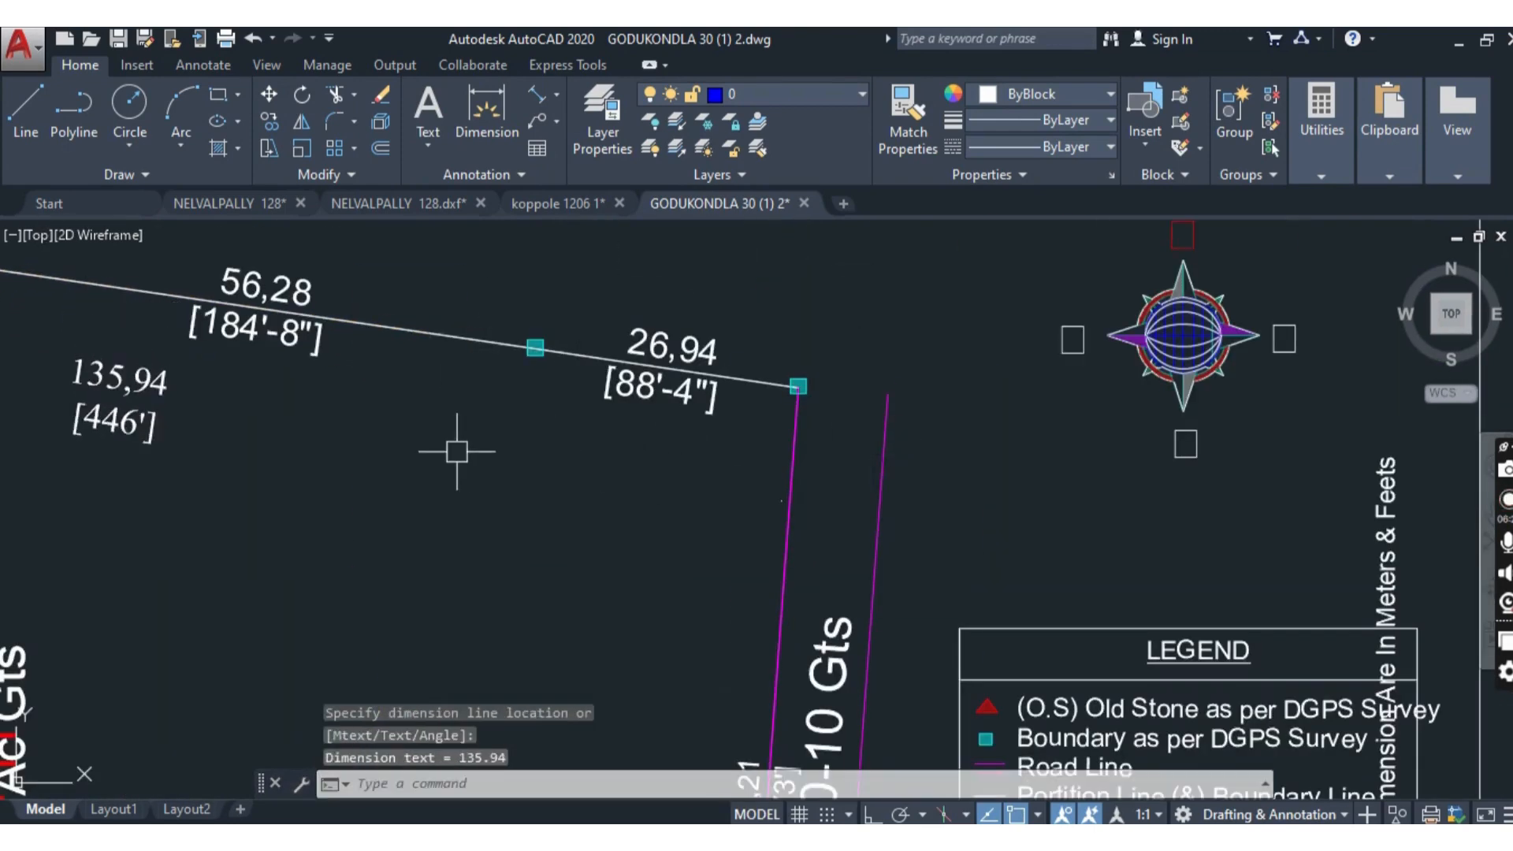
- Add an aligned dimension across the copied outline's whole northern edge, placing the text just outside the outline
scroll(355, 462, down, 8)
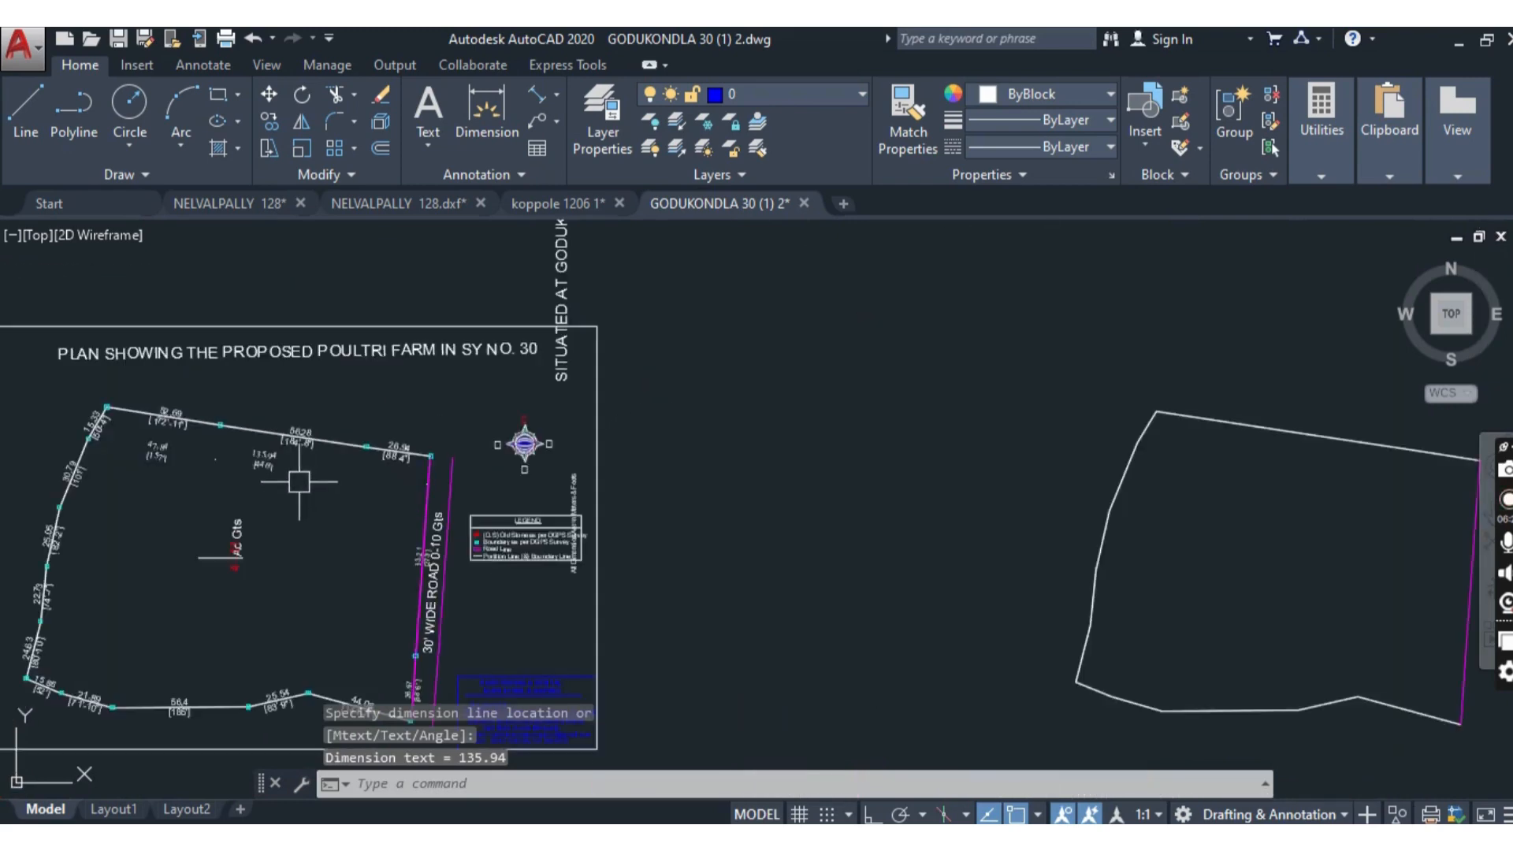
key(Return)
scroll(666, 471, up, 7)
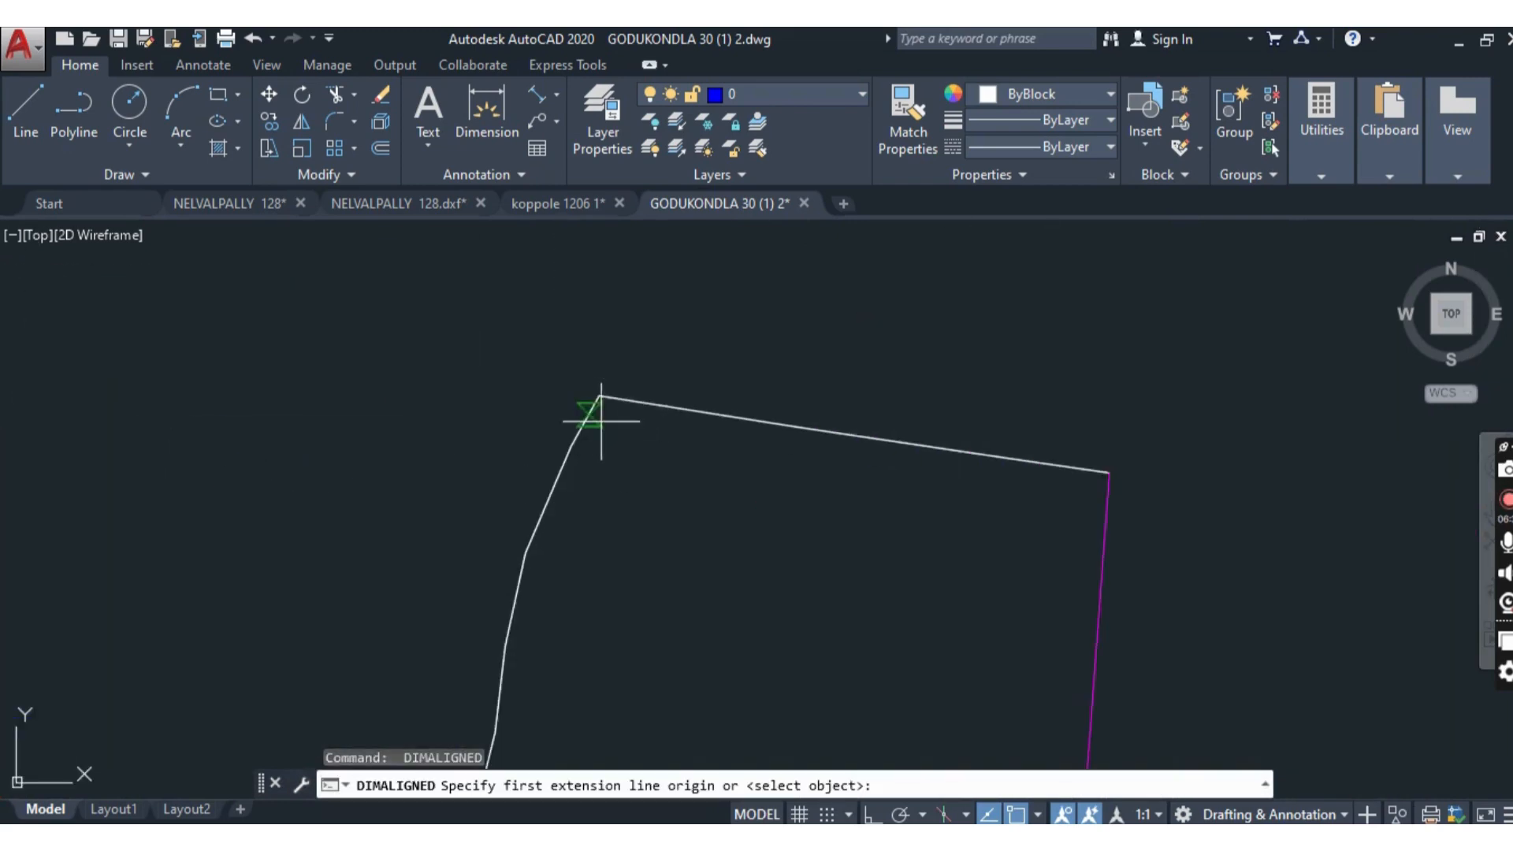
click(584, 360)
scroll(442, 405, down, 4)
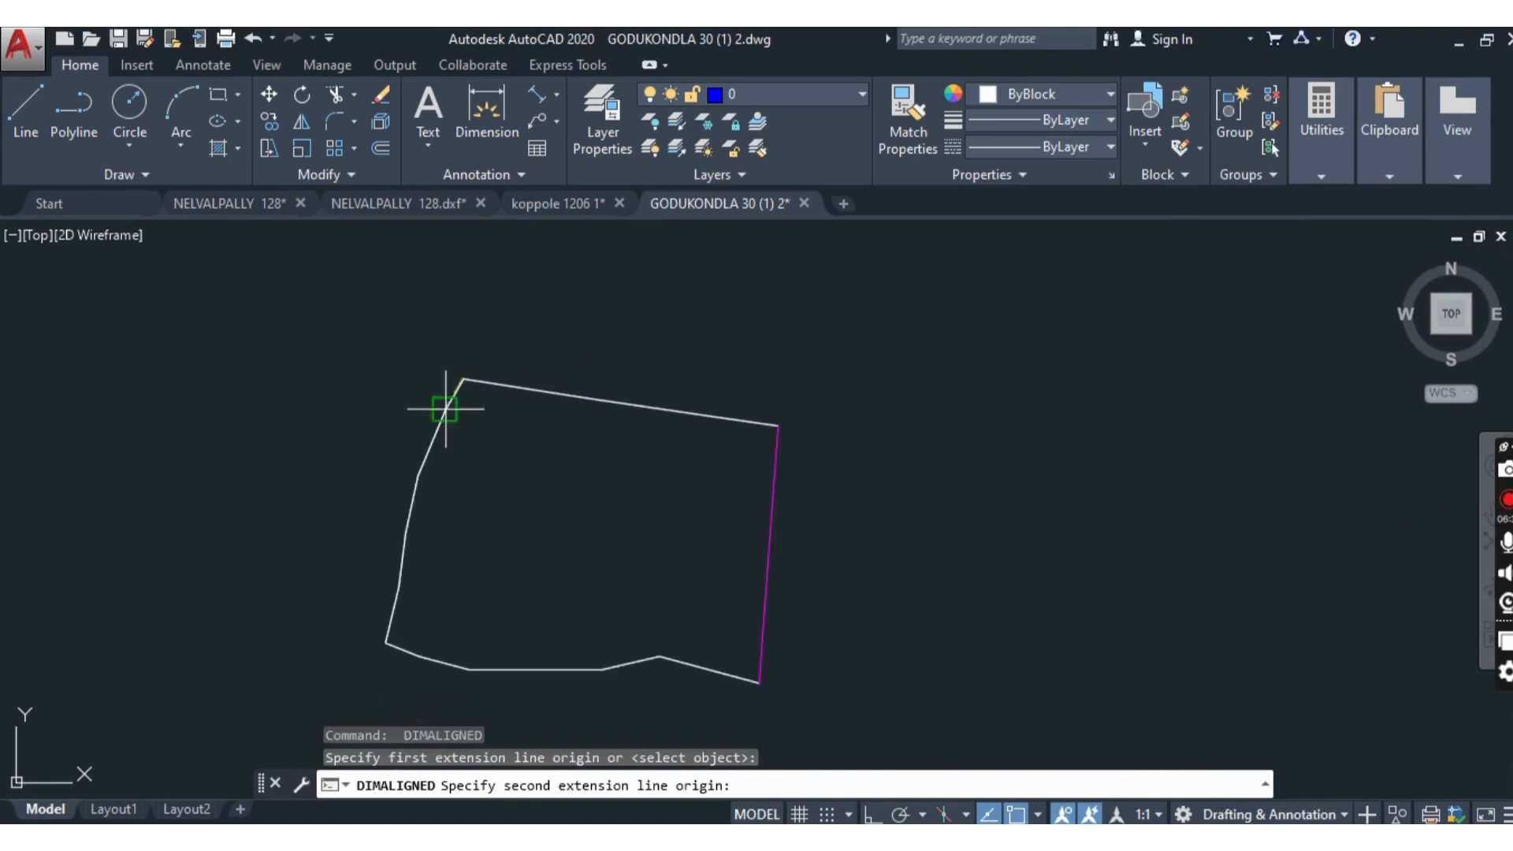
scroll(801, 439, up, 4)
click(816, 452)
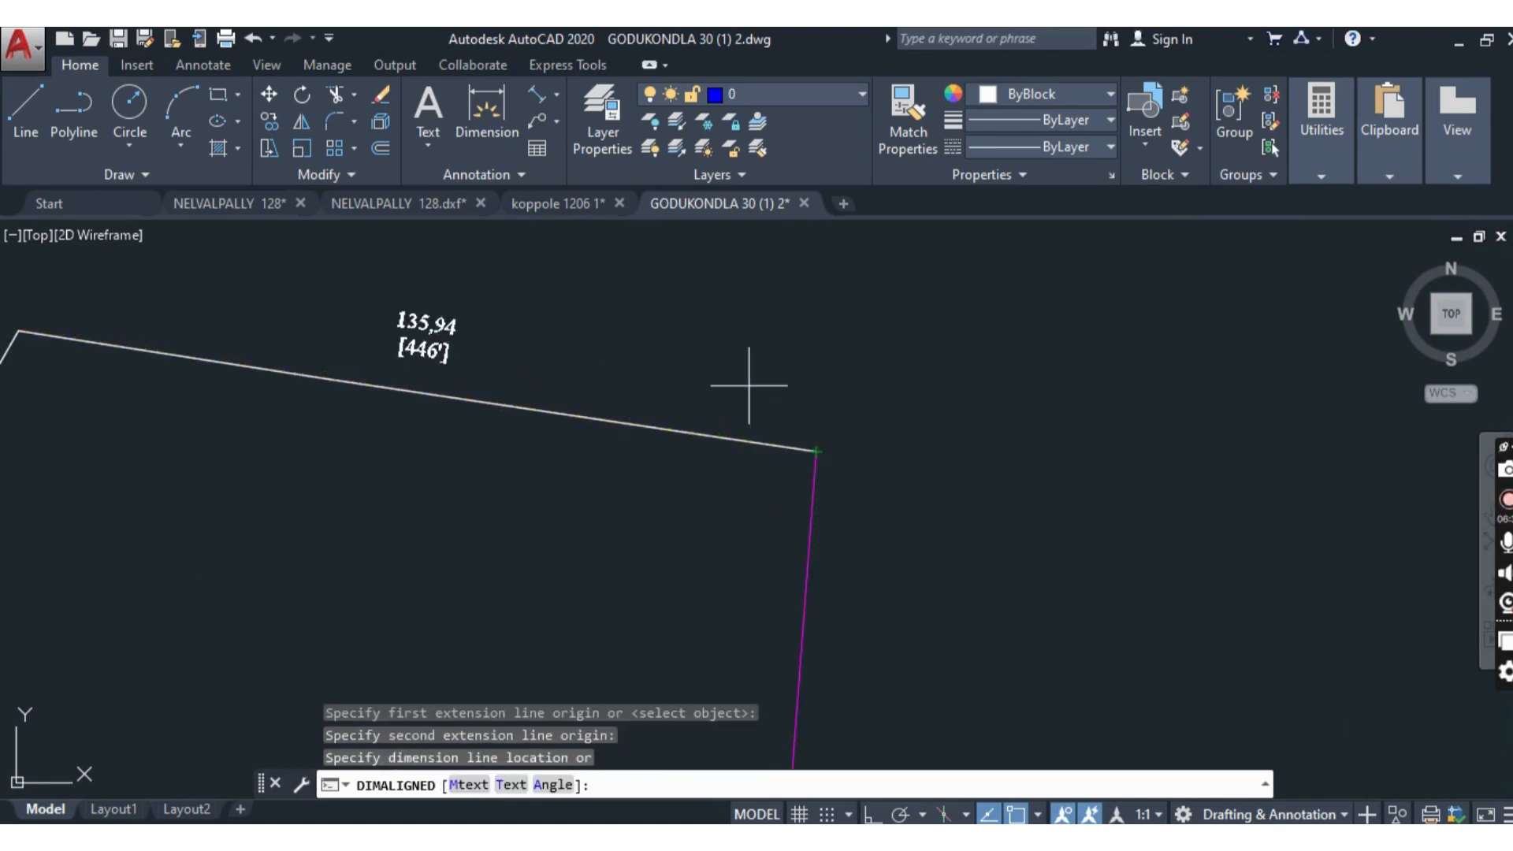
click(749, 385)
- Delete the aligned dimension below the 52,69 label and compare the full-length northern dimensions on the plan and its copy
scroll(911, 465, down, 4)
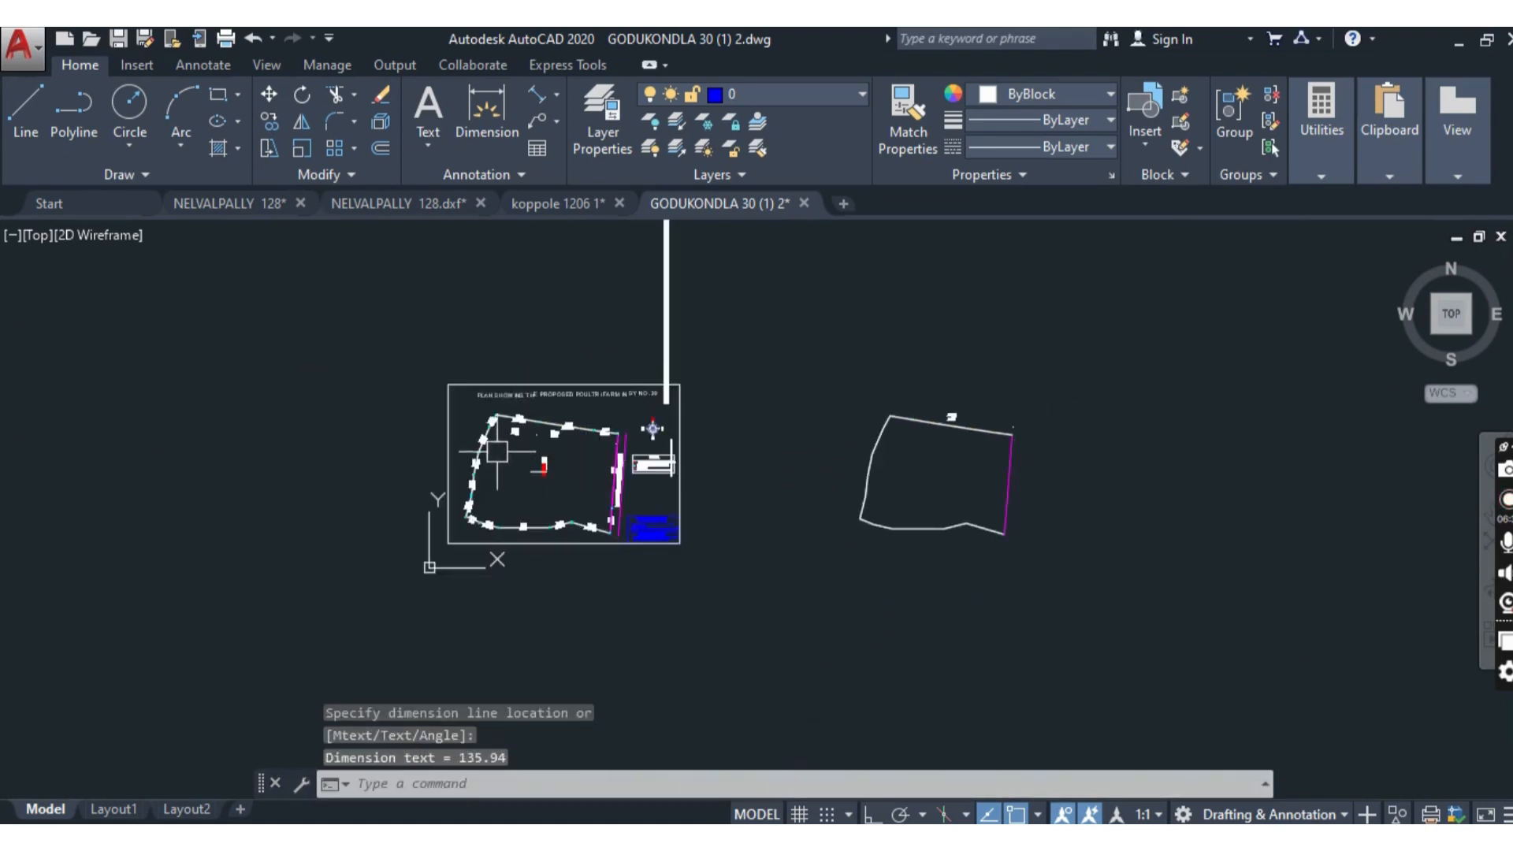
scroll(512, 441, up, 6)
click(217, 384)
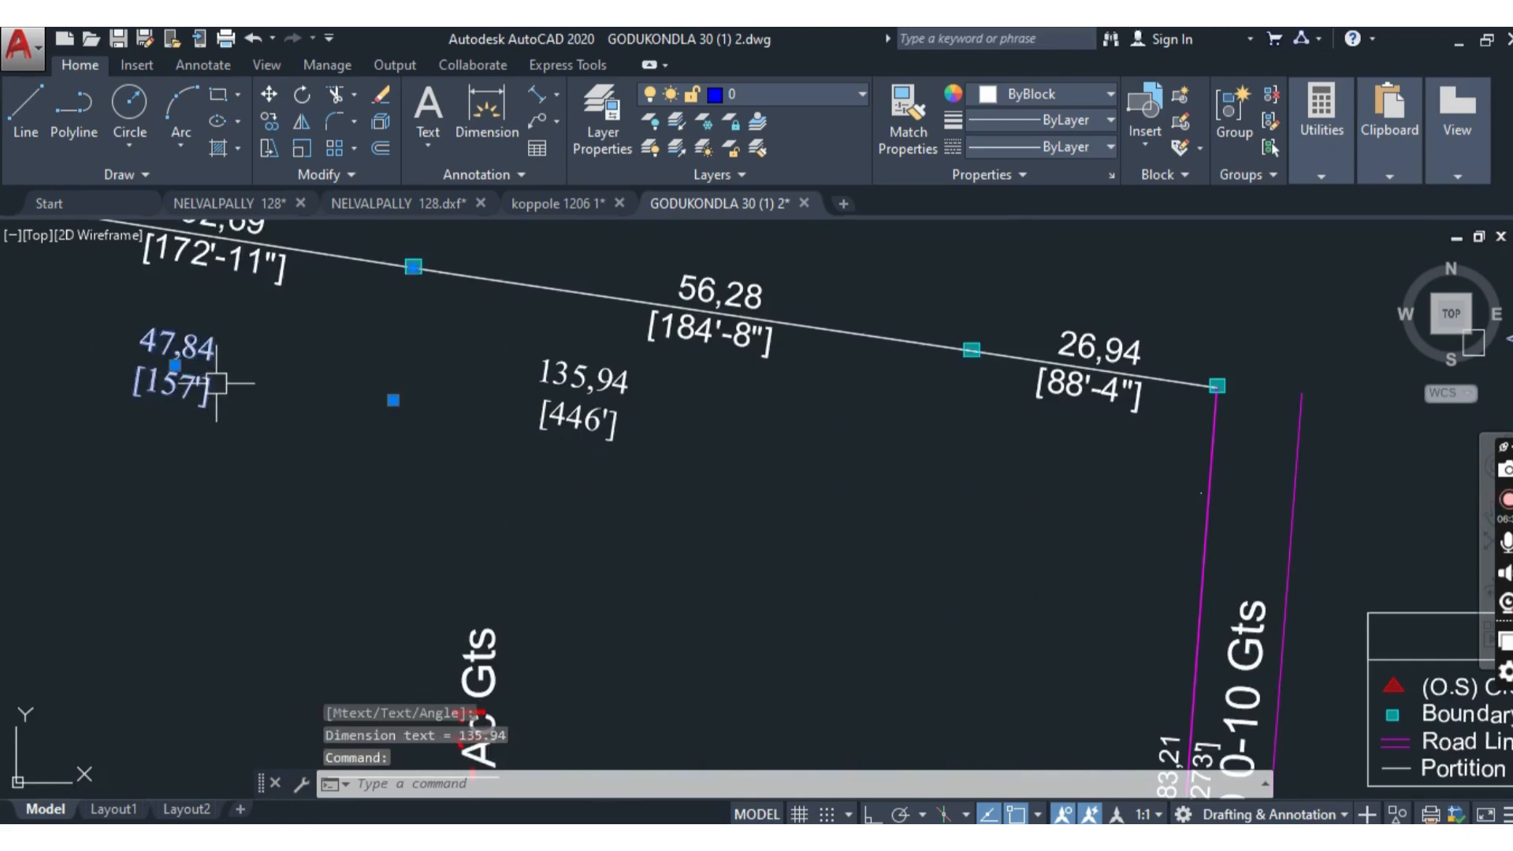
key(Delete)
scroll(523, 408, down, 5)
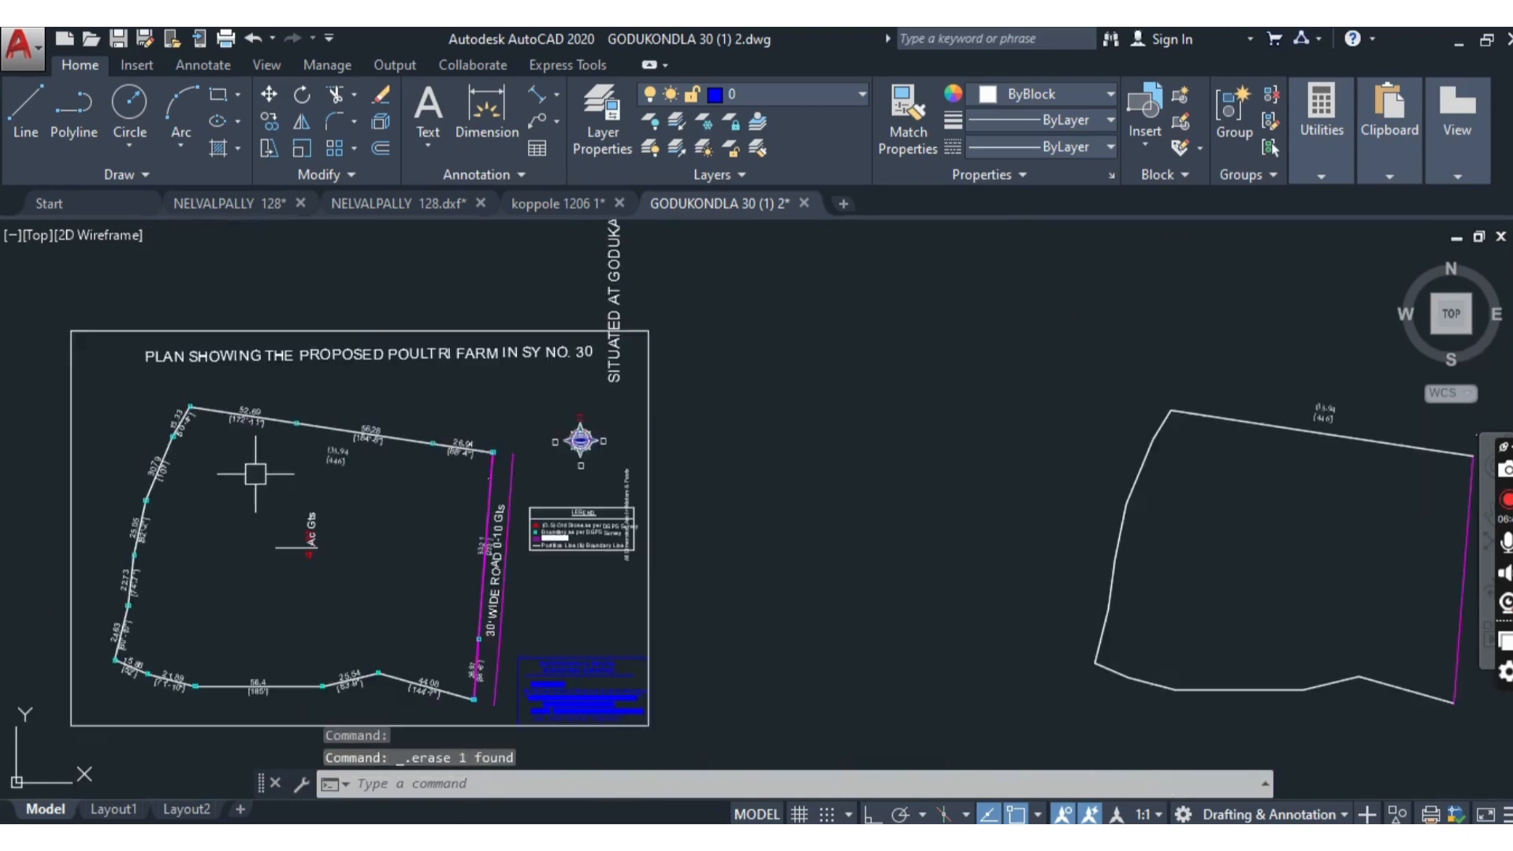
scroll(641, 412, down, 2)
scroll(569, 367, up, 6)
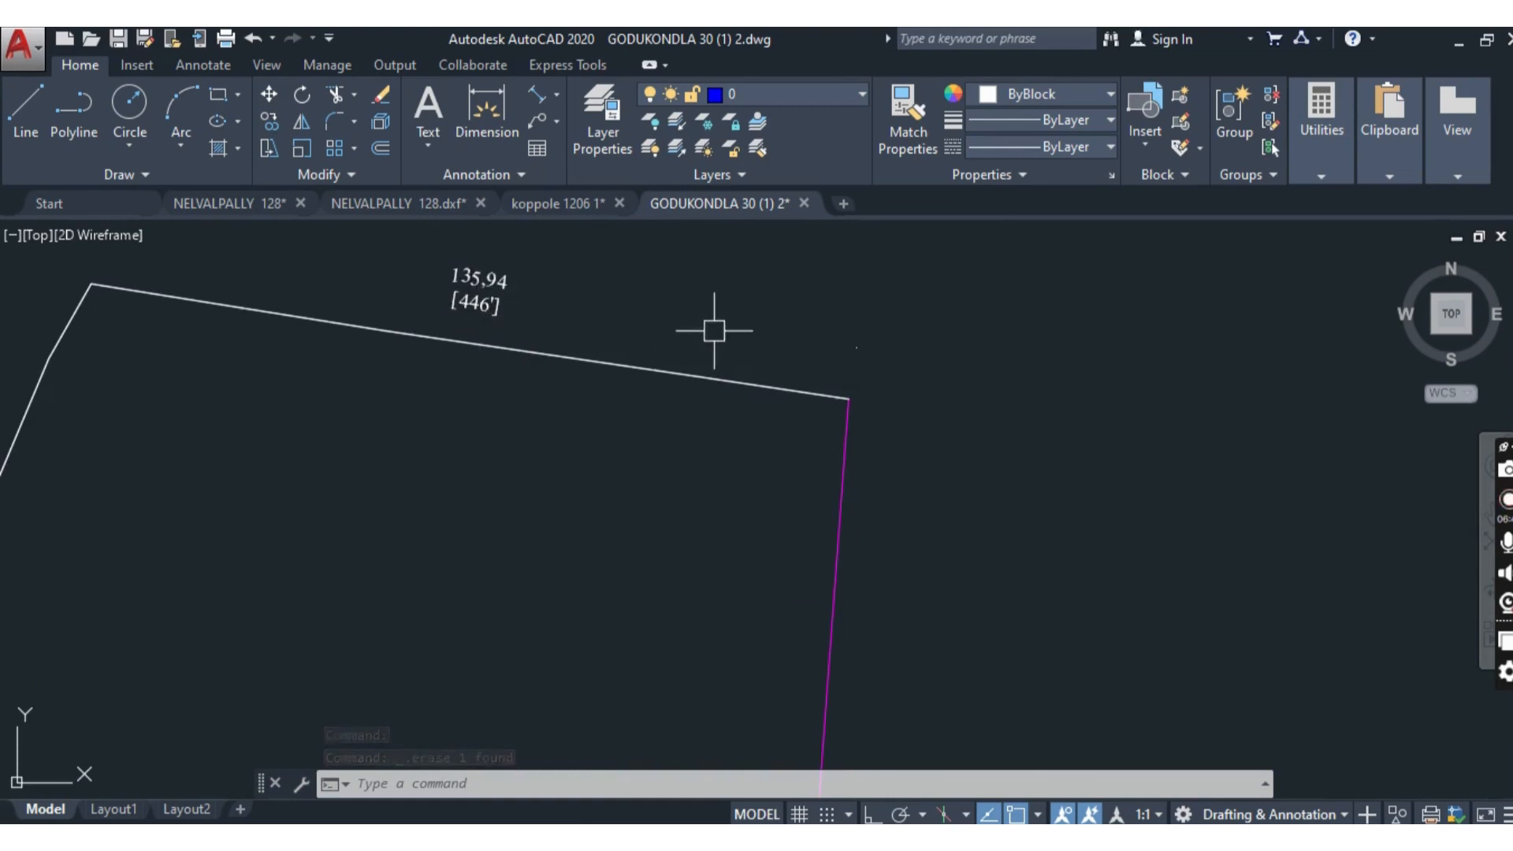
scroll(804, 372, down, 6)
scroll(59, 368, up, 6)
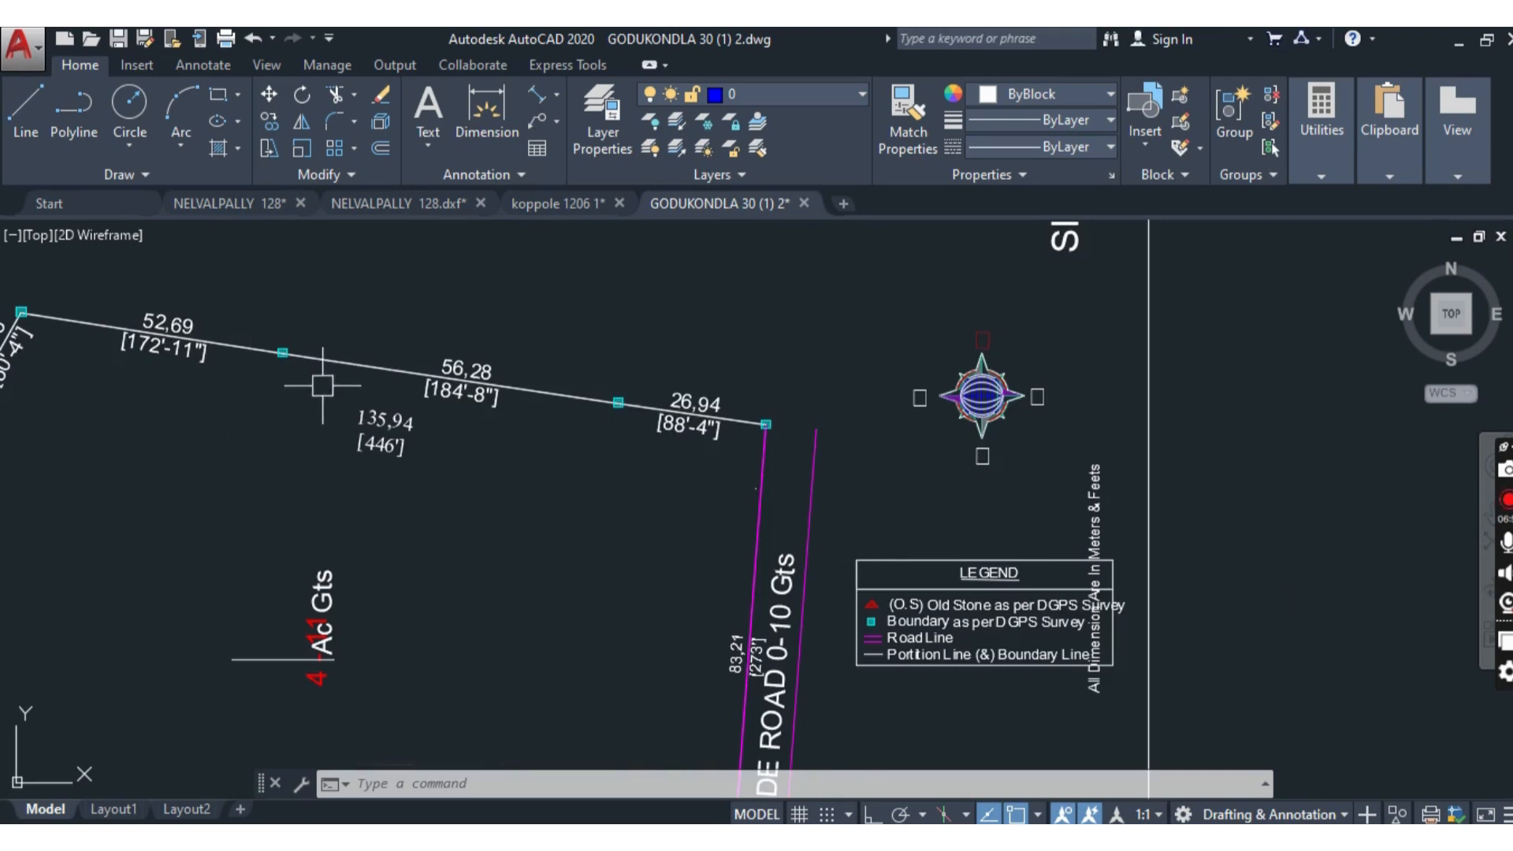
- Add an aligned dimension to the plan's short edge running southwest from the northwest corner, placing the text outside the plot
scroll(410, 394, down, 2)
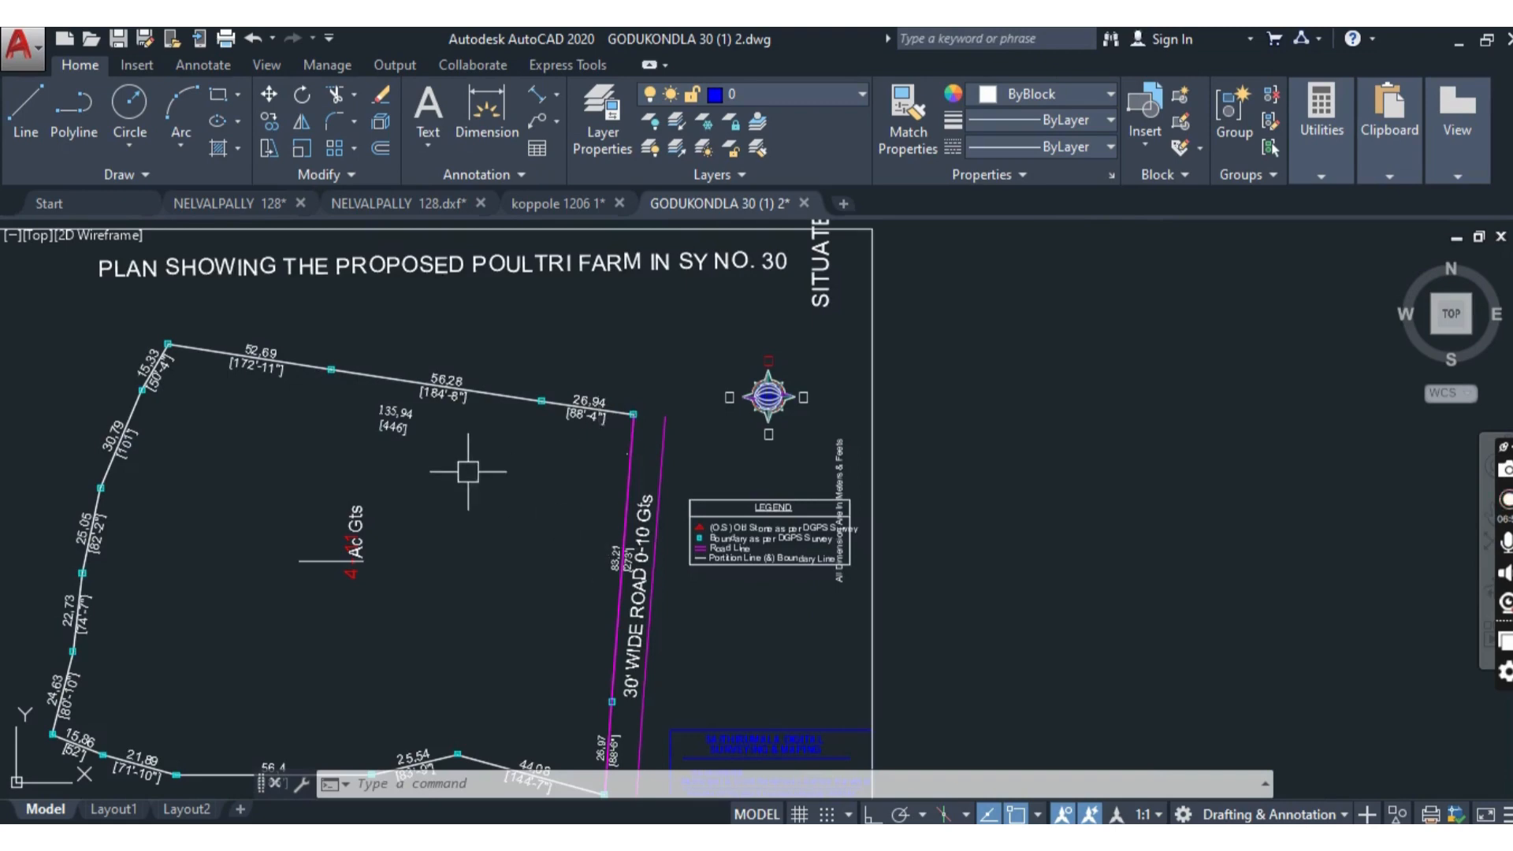
scroll(468, 471, down, 4)
scroll(377, 445, up, 6)
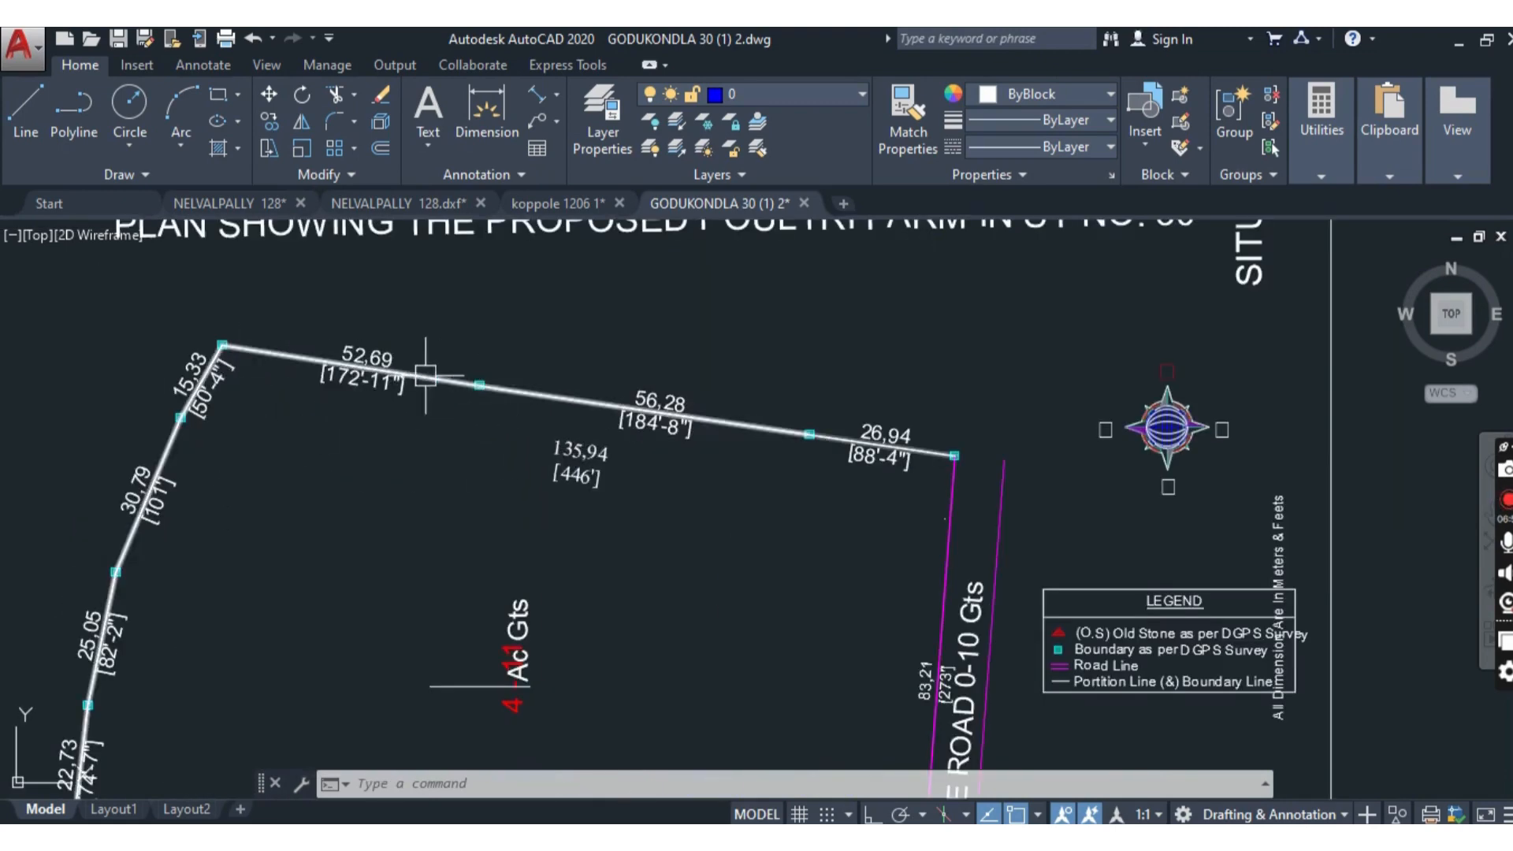
click(529, 92)
scroll(221, 357, up, 4)
scroll(228, 358, up, 4)
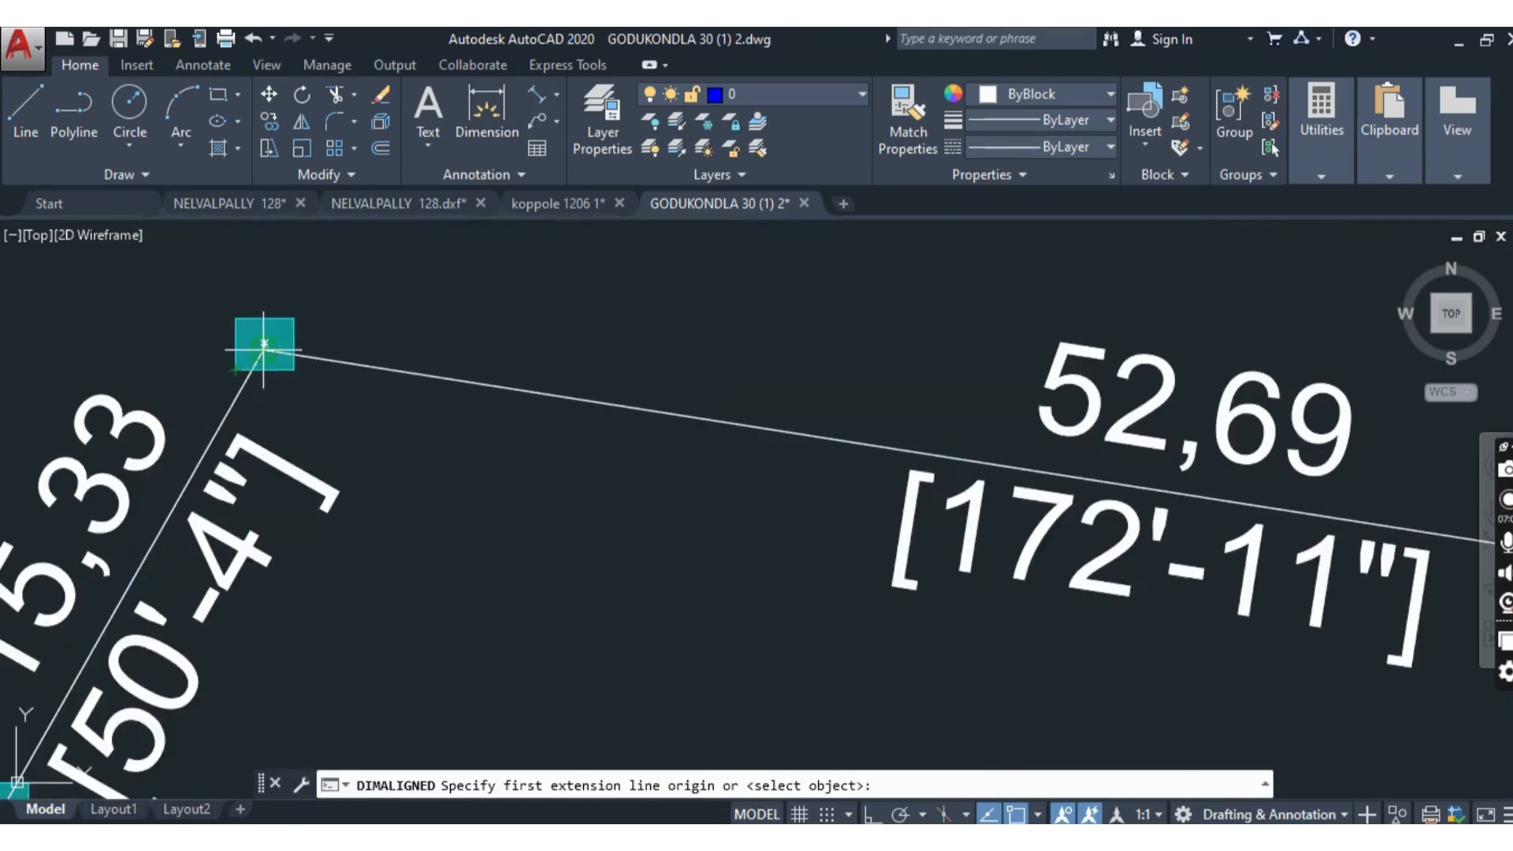
click(264, 344)
scroll(268, 339, down, 5)
scroll(339, 331, up, 6)
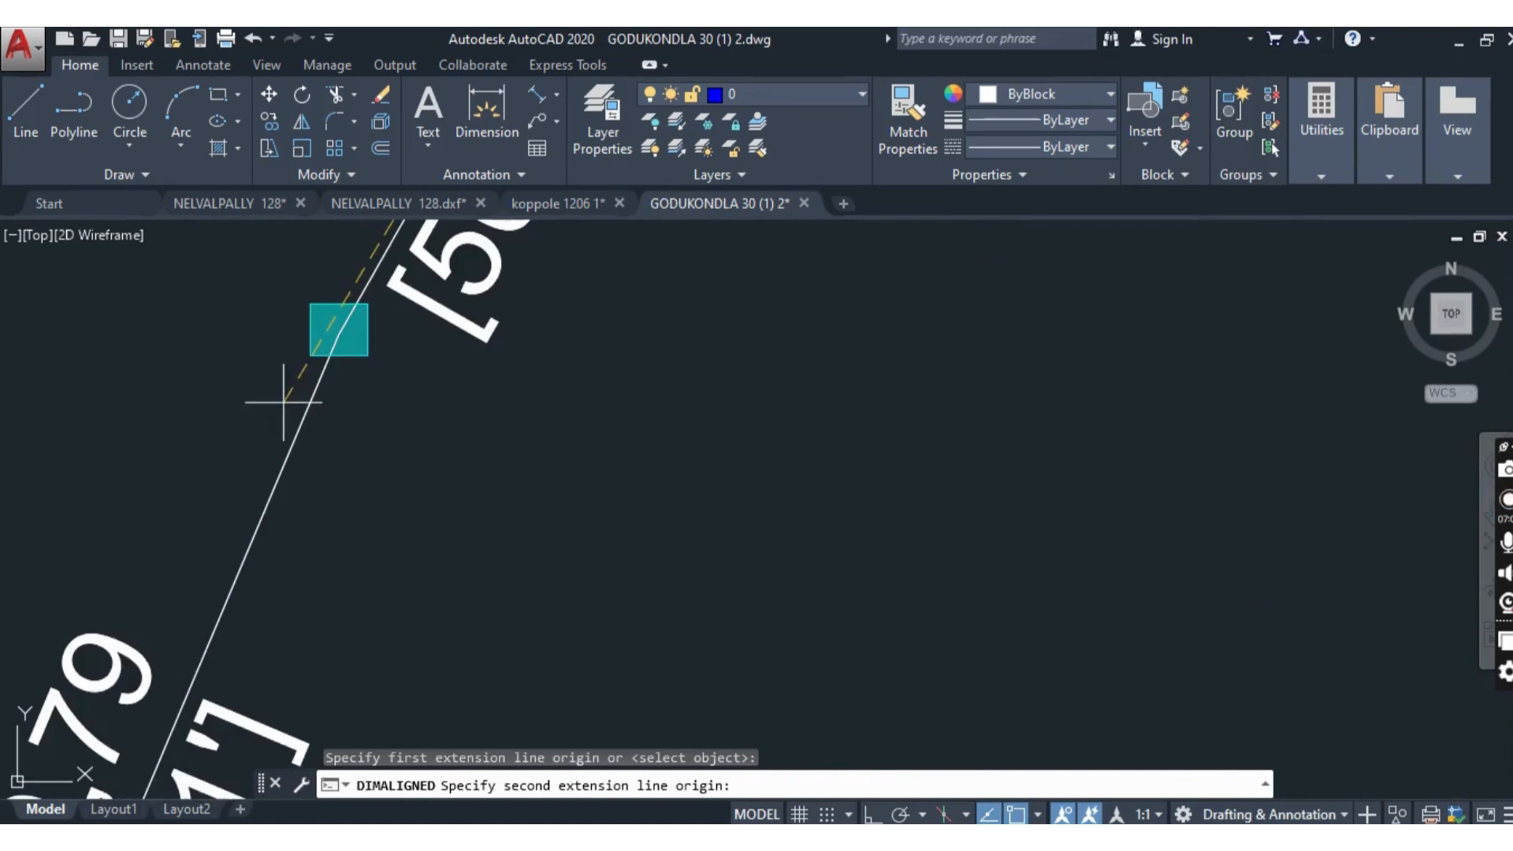
click(335, 336)
scroll(297, 524, down, 5)
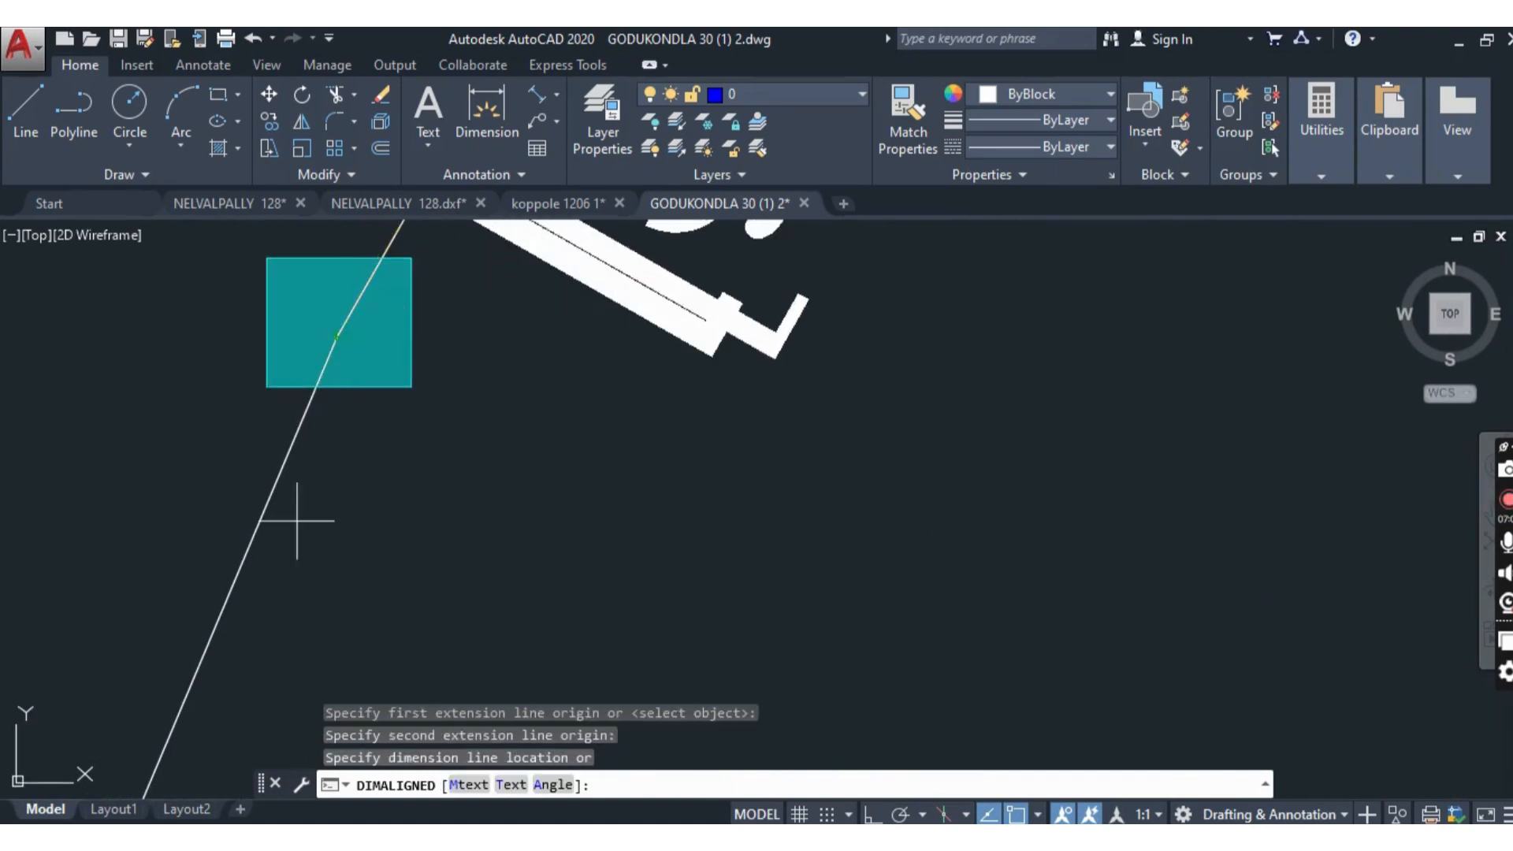
click(212, 516)
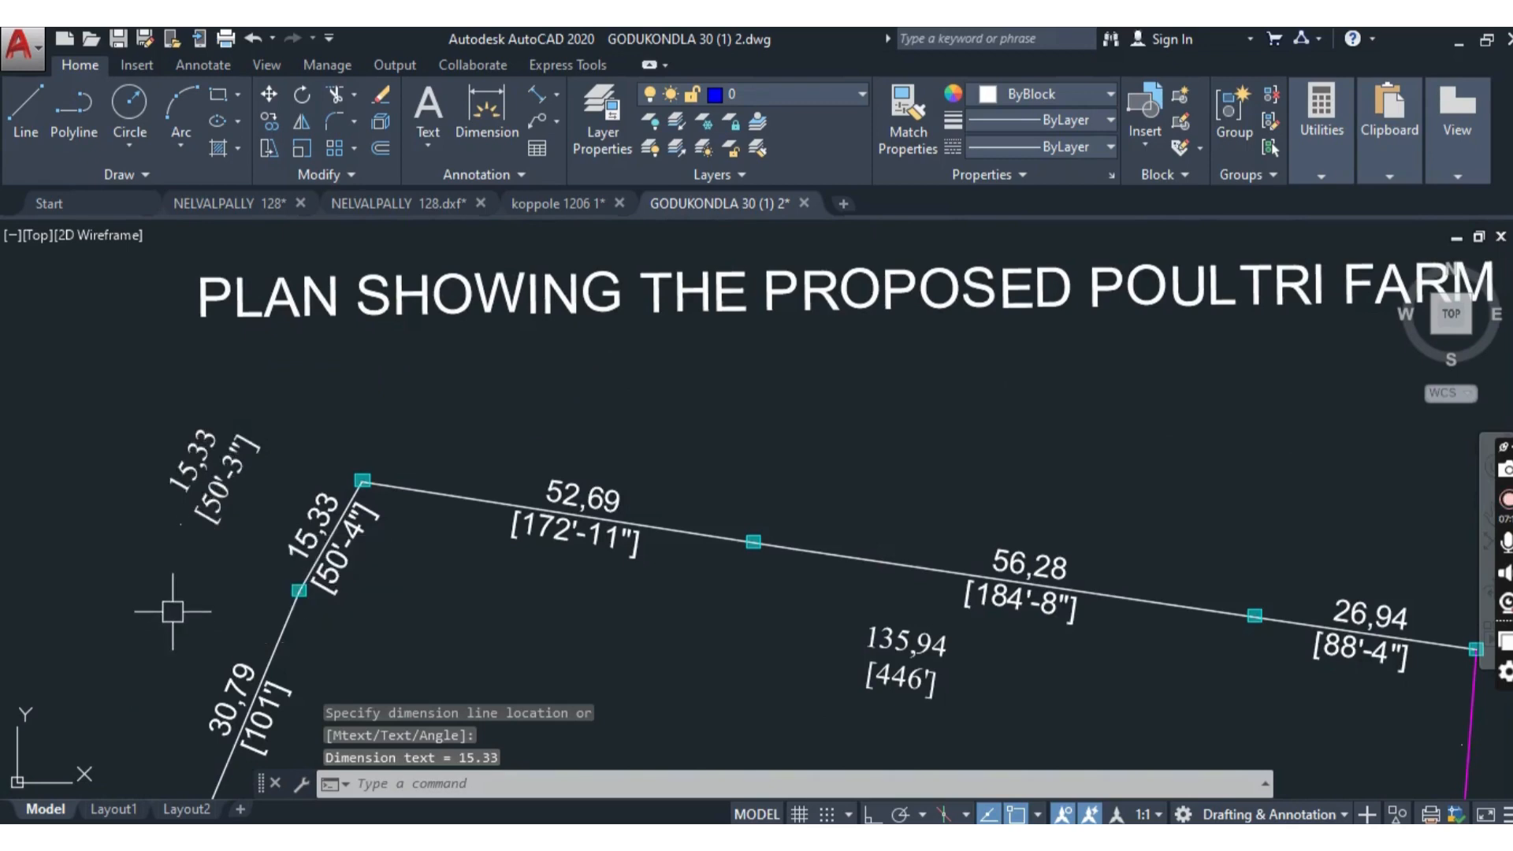
- Add an aligned dimension to the matching short northwest edge of the copied outline, placing the text just outside it
key(Return)
scroll(328, 482, down, 8)
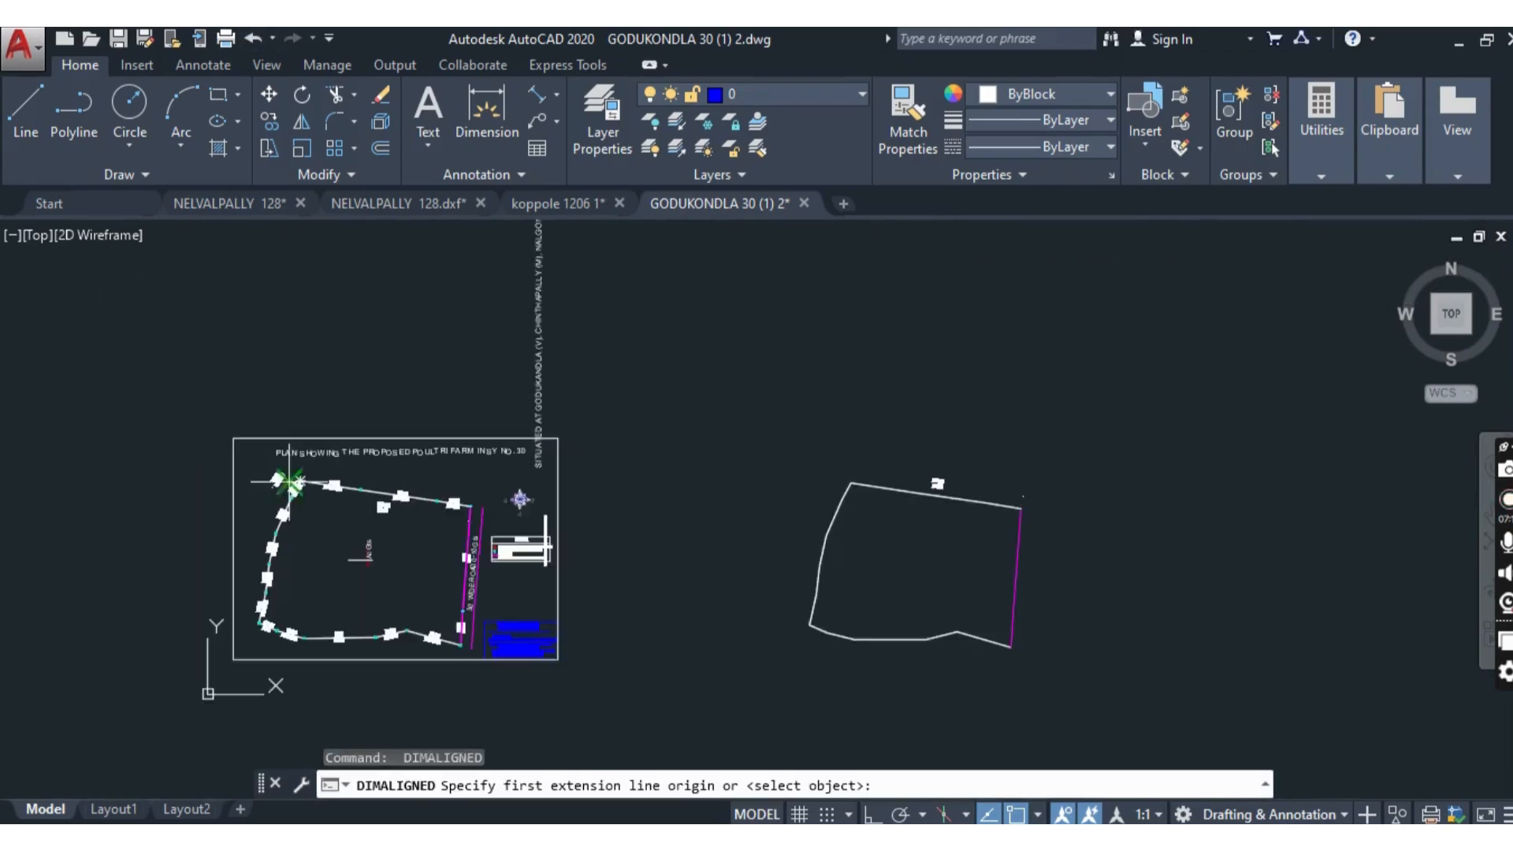
scroll(889, 497, up, 4)
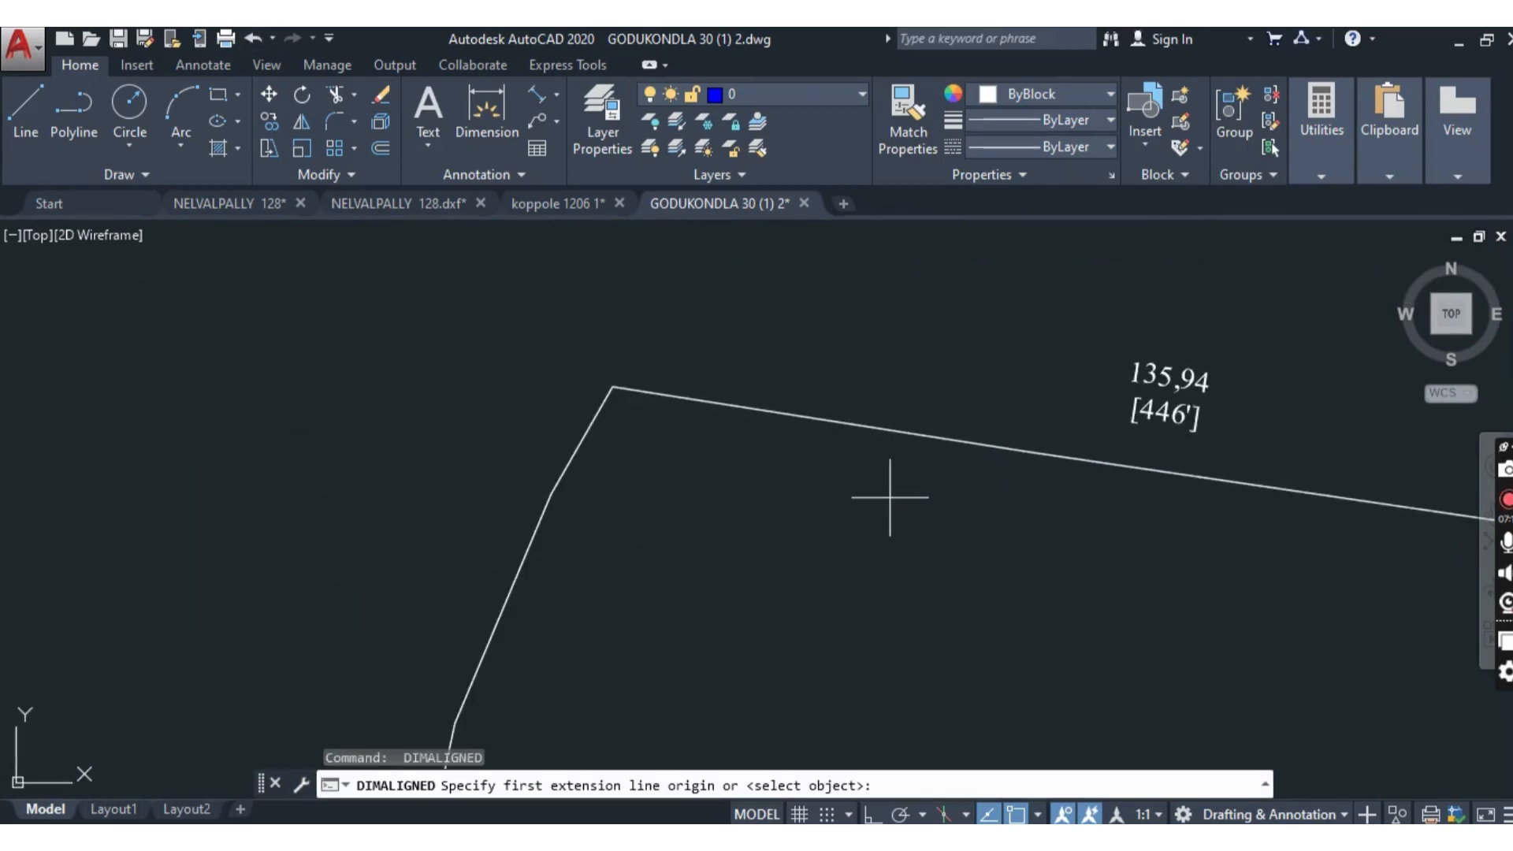
click(612, 386)
click(550, 492)
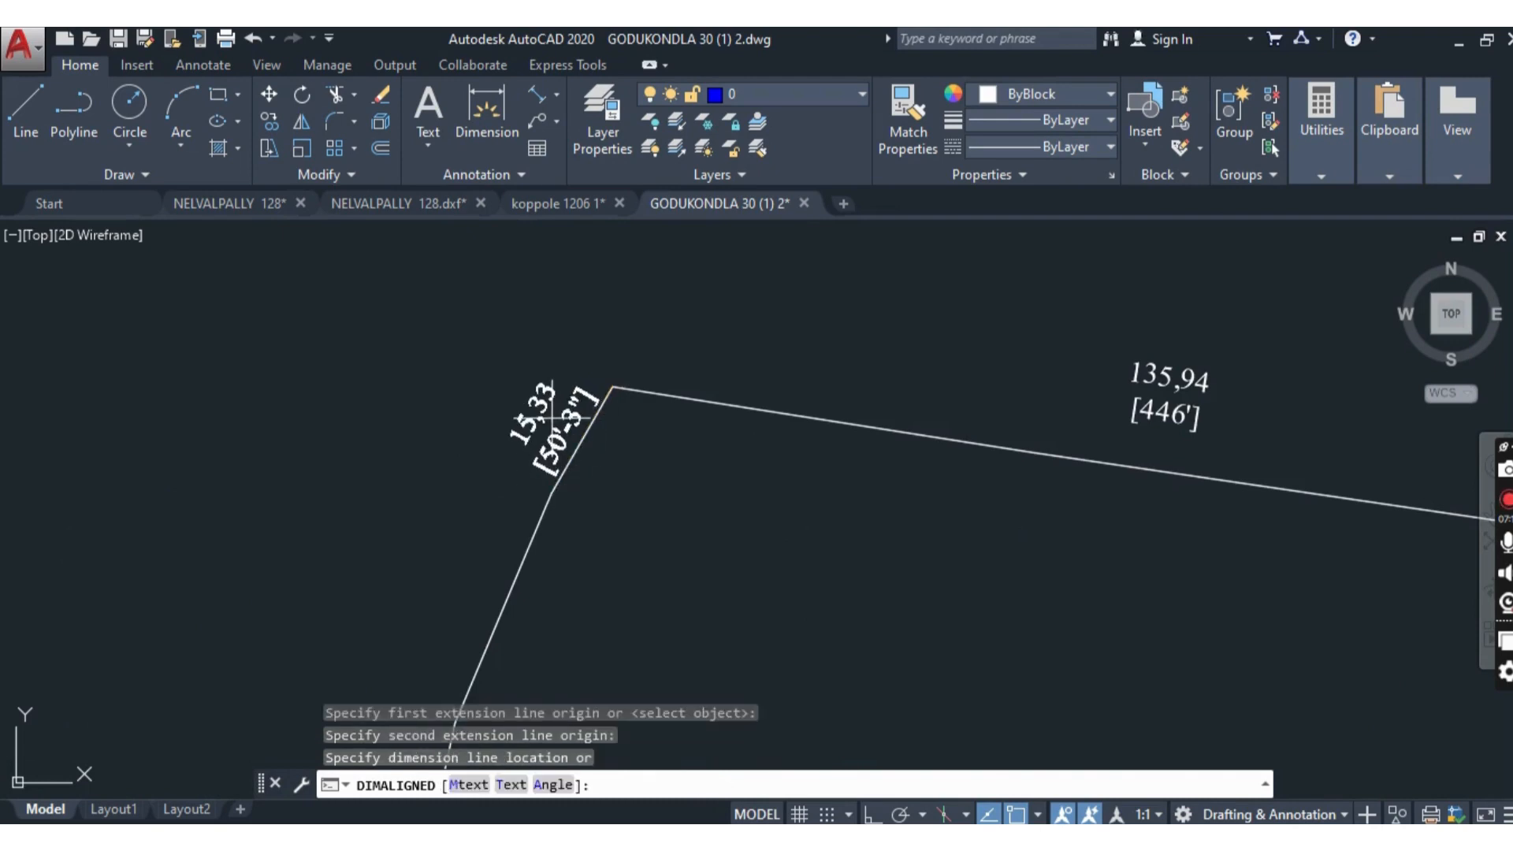
click(551, 416)
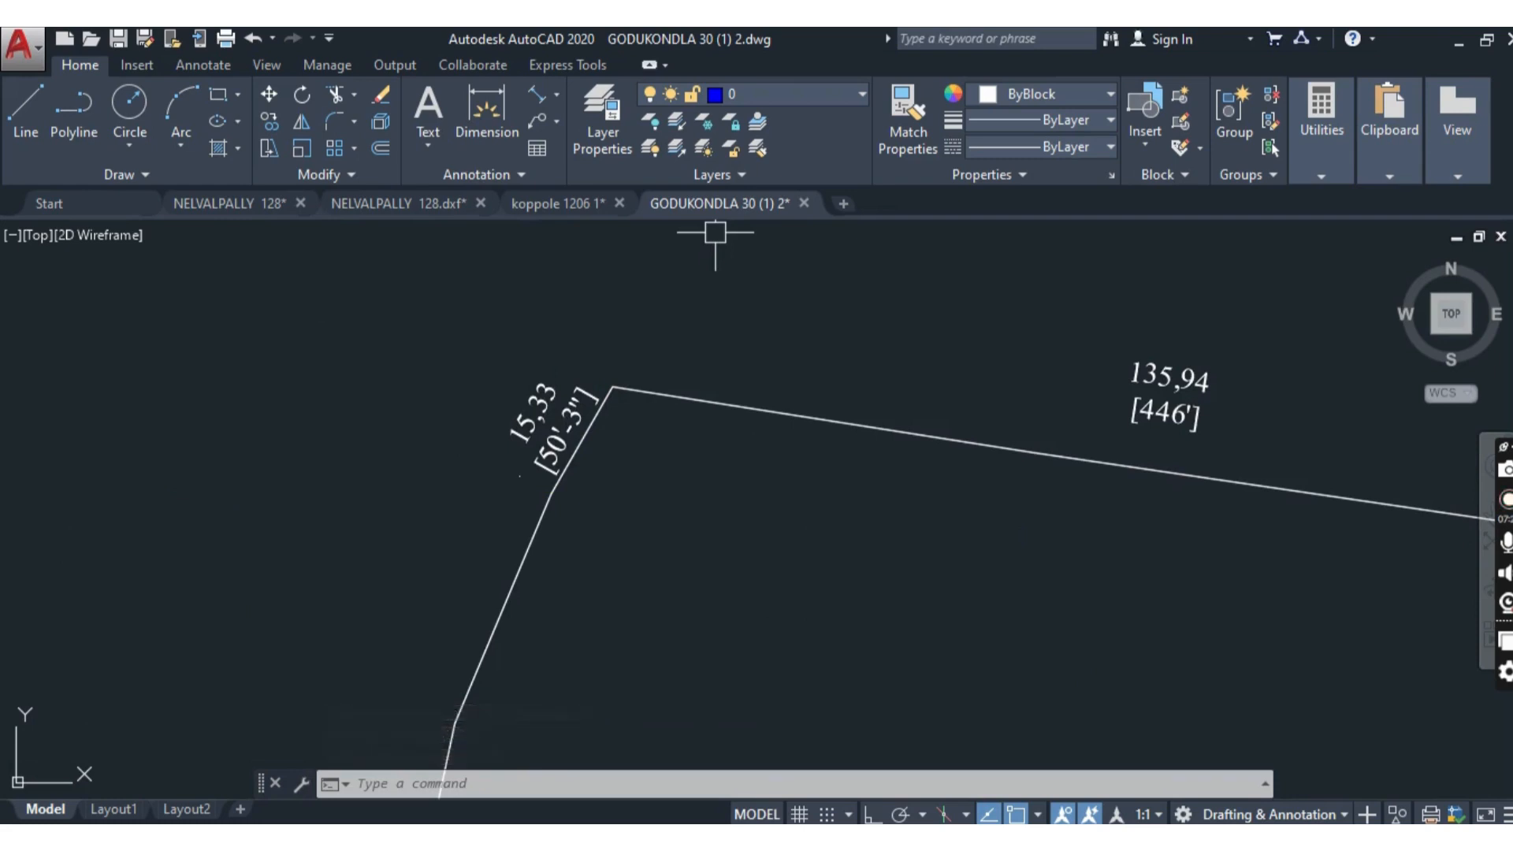
- Delete the short northwest edge's dimension and the full northern edge's dimension from the copied outline
scroll(709, 455, down, 4)
key(Escape)
scroll(699, 399, down, 2)
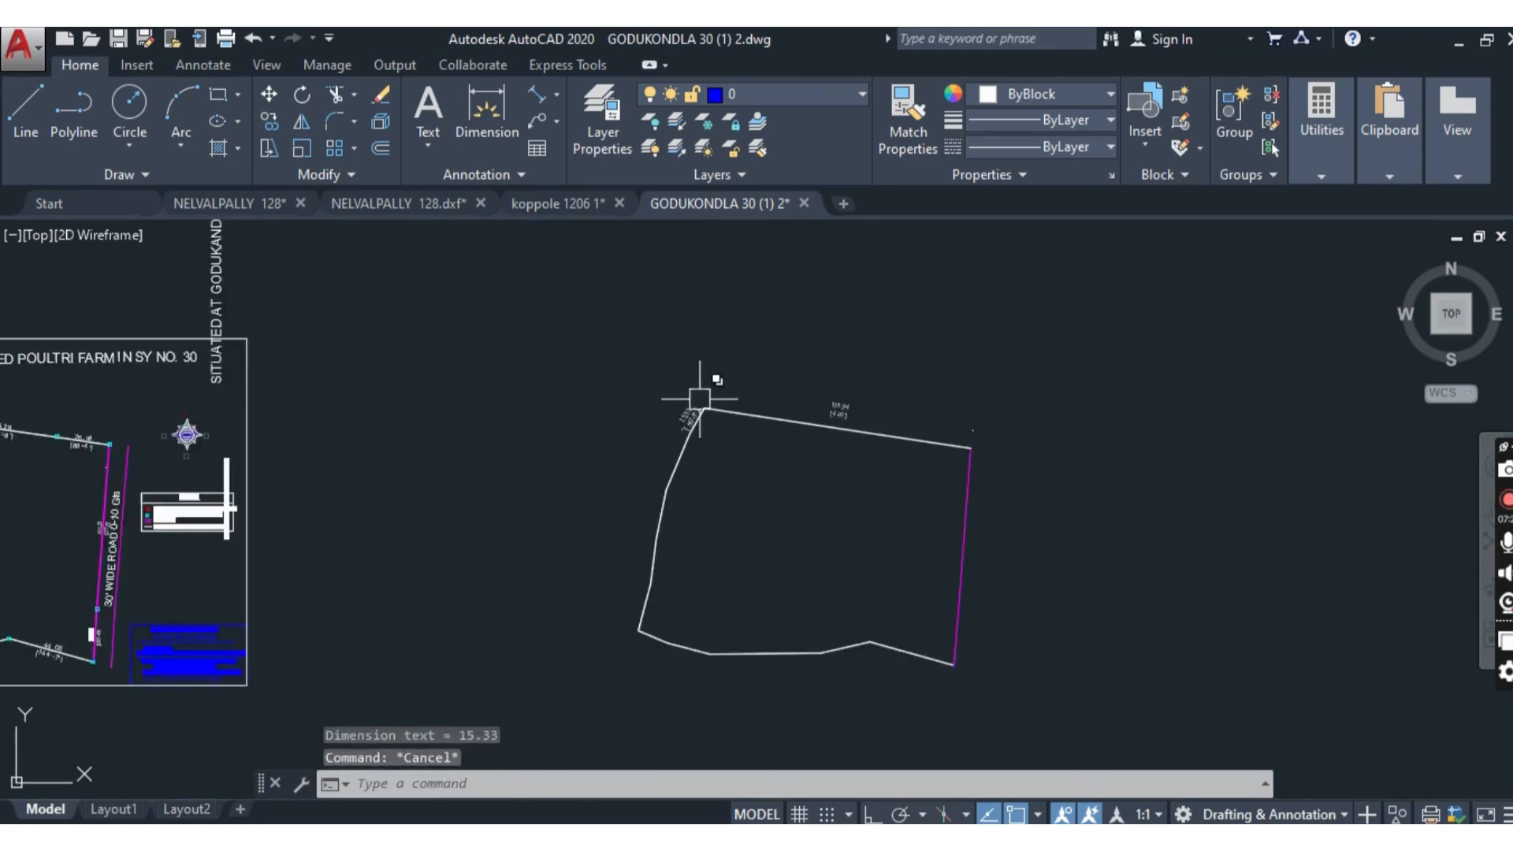
scroll(673, 415, up, 4)
click(674, 415)
key(Delete)
click(1072, 417)
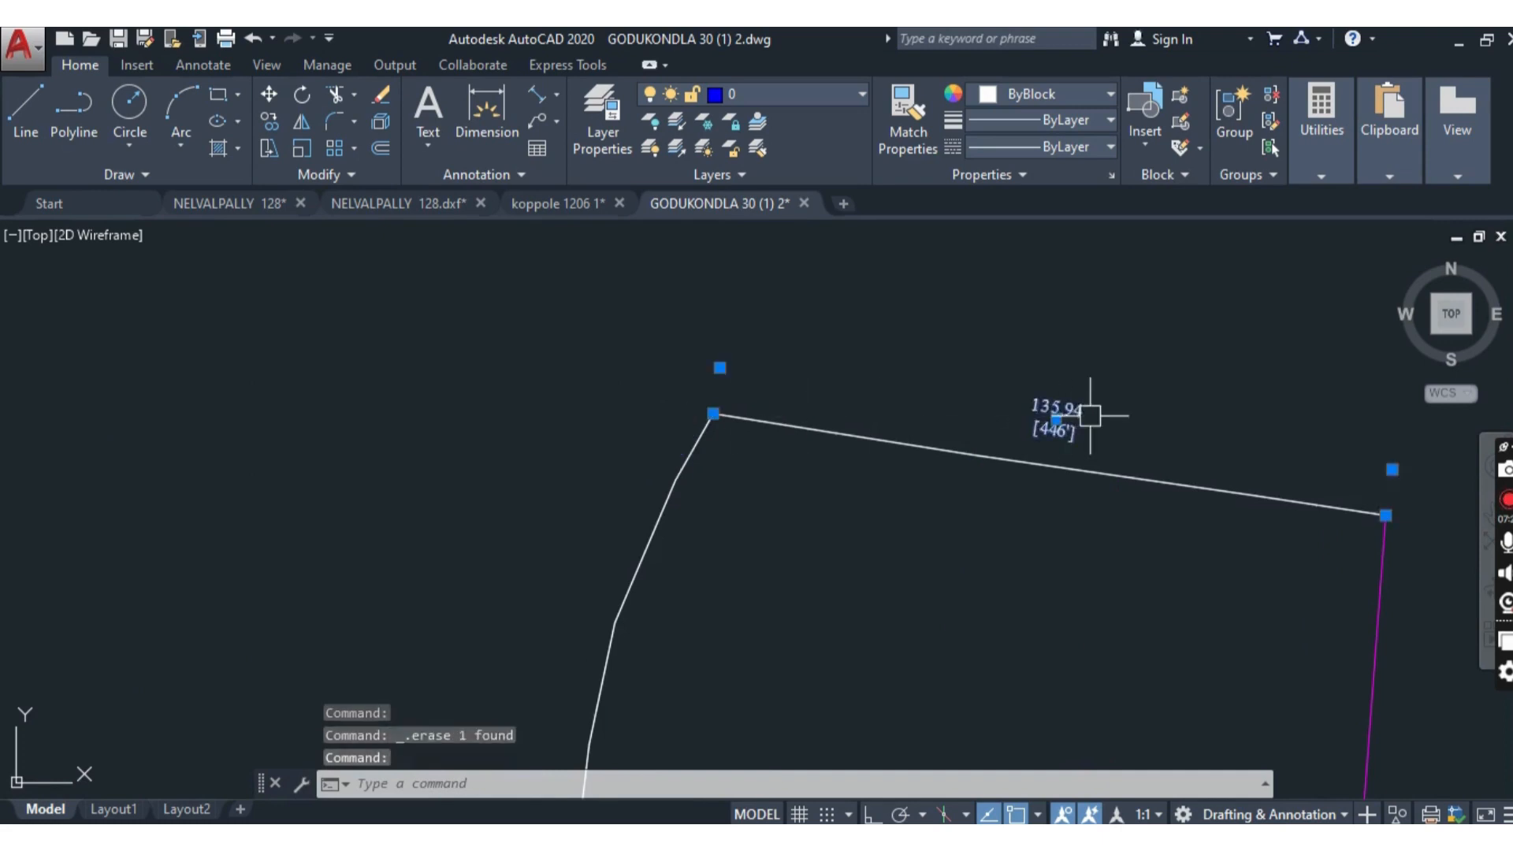
key(Delete)
- Examine the copied boundary outline beside the original plan sheet
scroll(622, 362, down, 4)
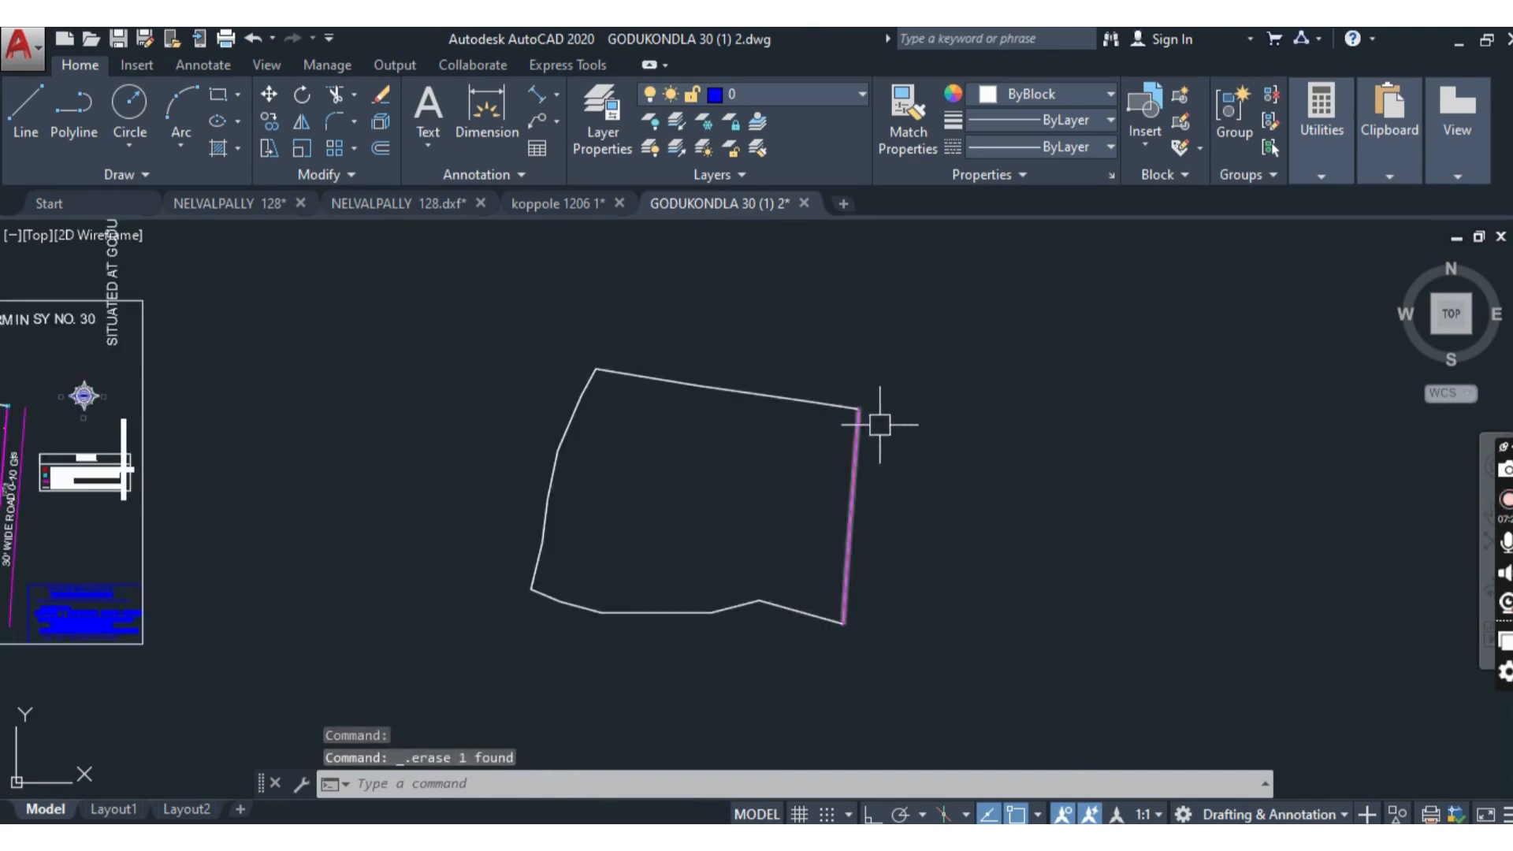
scroll(669, 467, down, 2)
scroll(669, 467, up, 1)
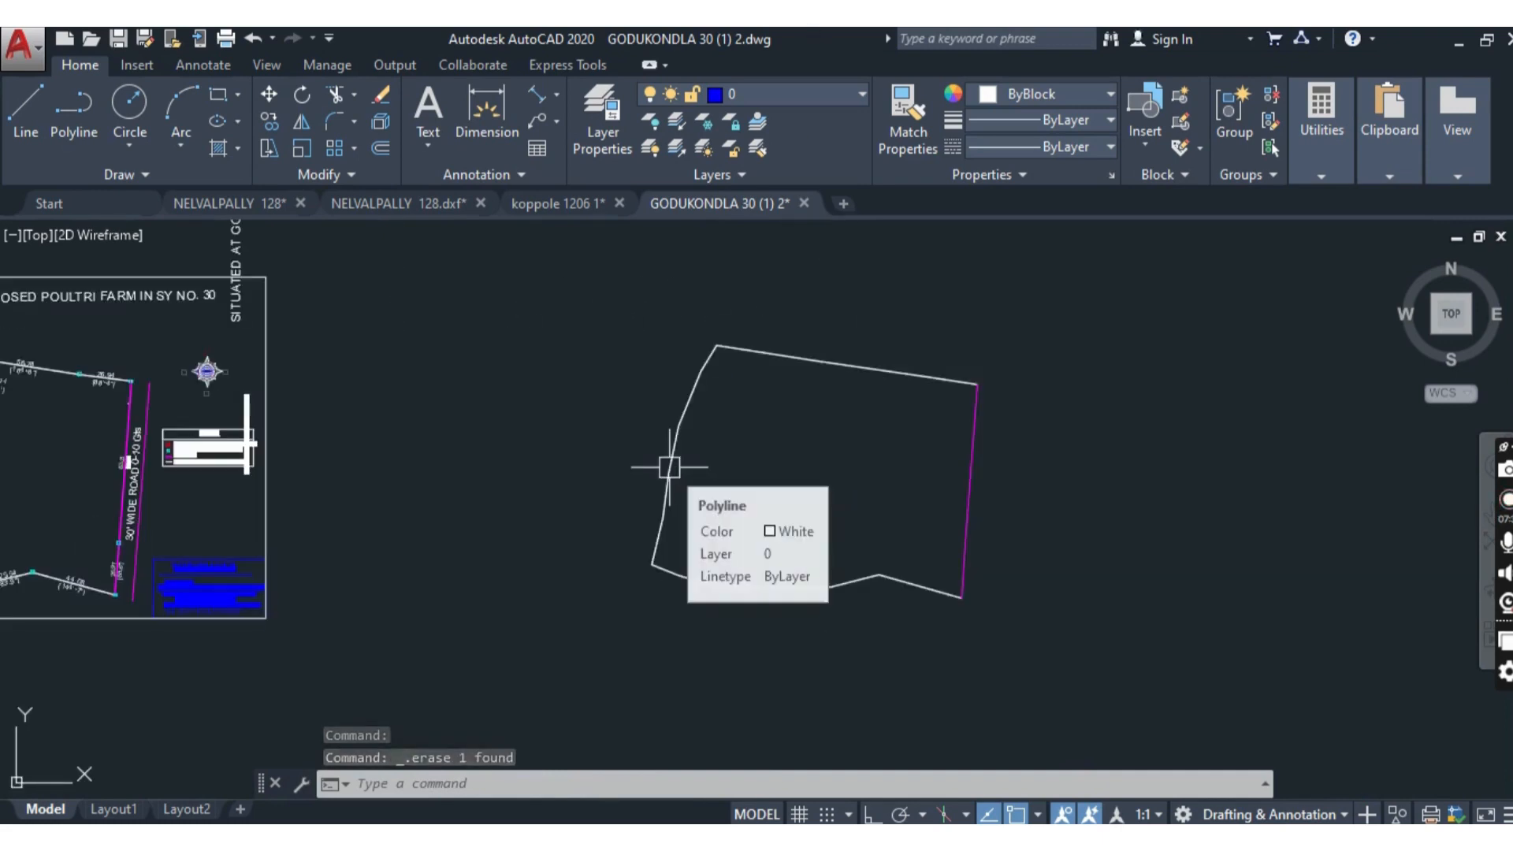
scroll(750, 413, up, 2)
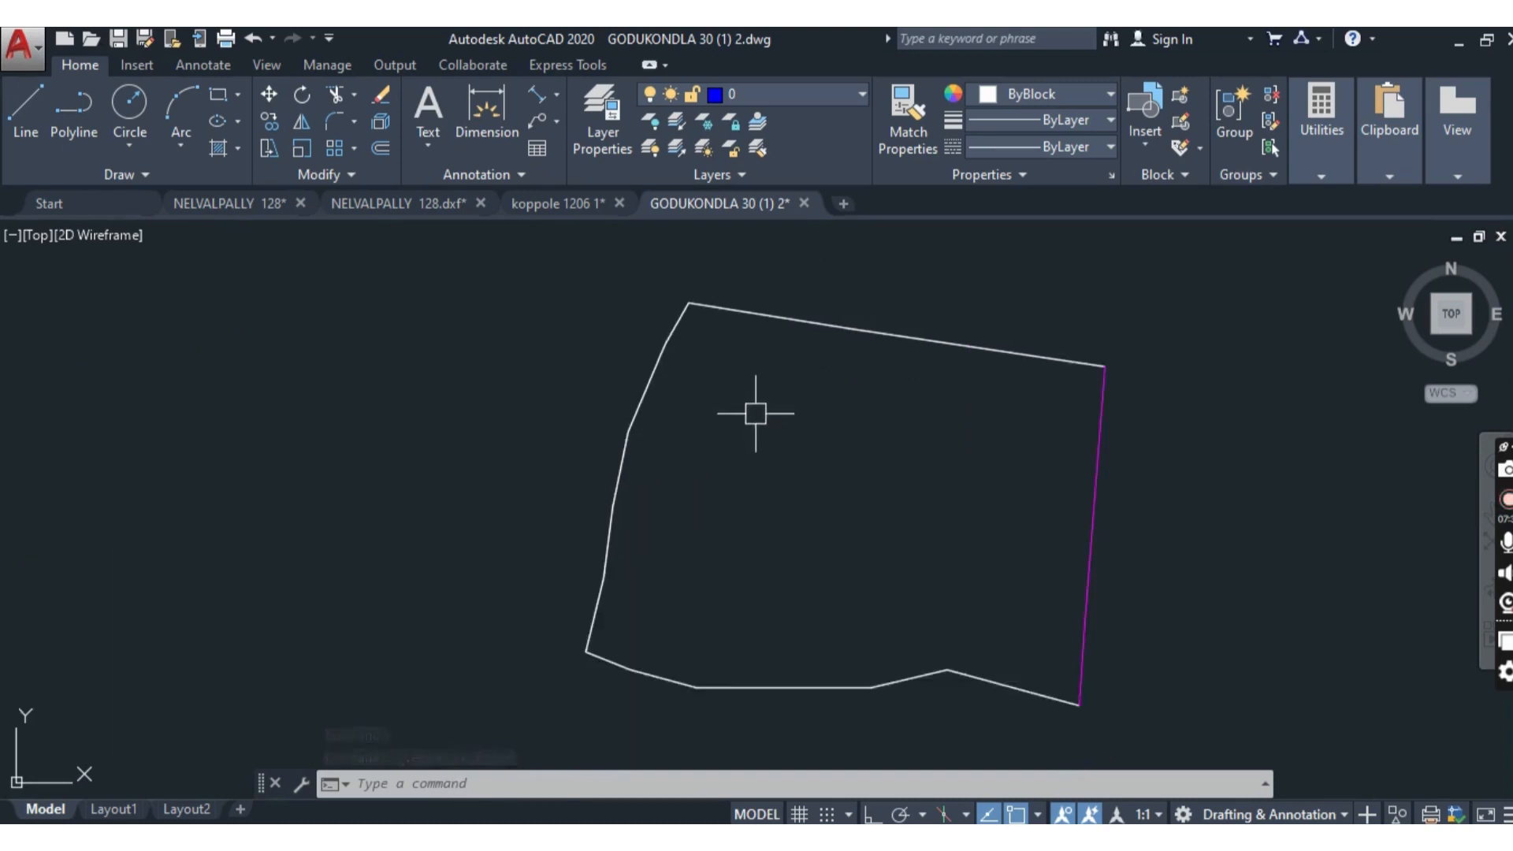
scroll(760, 418, down, 4)
scroll(727, 464, up, 2)
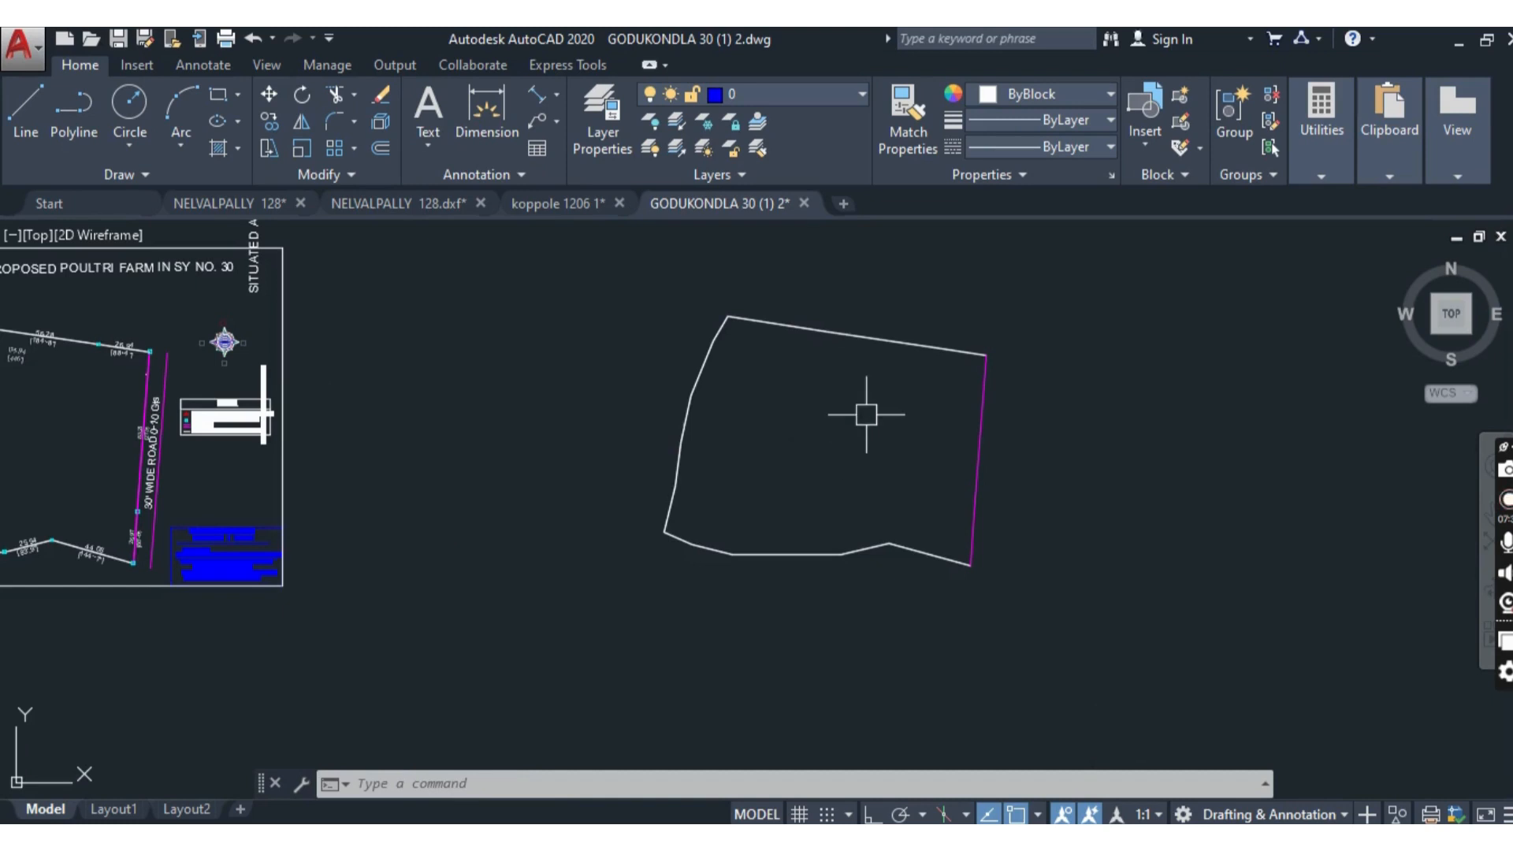
scroll(962, 413, down, 2)
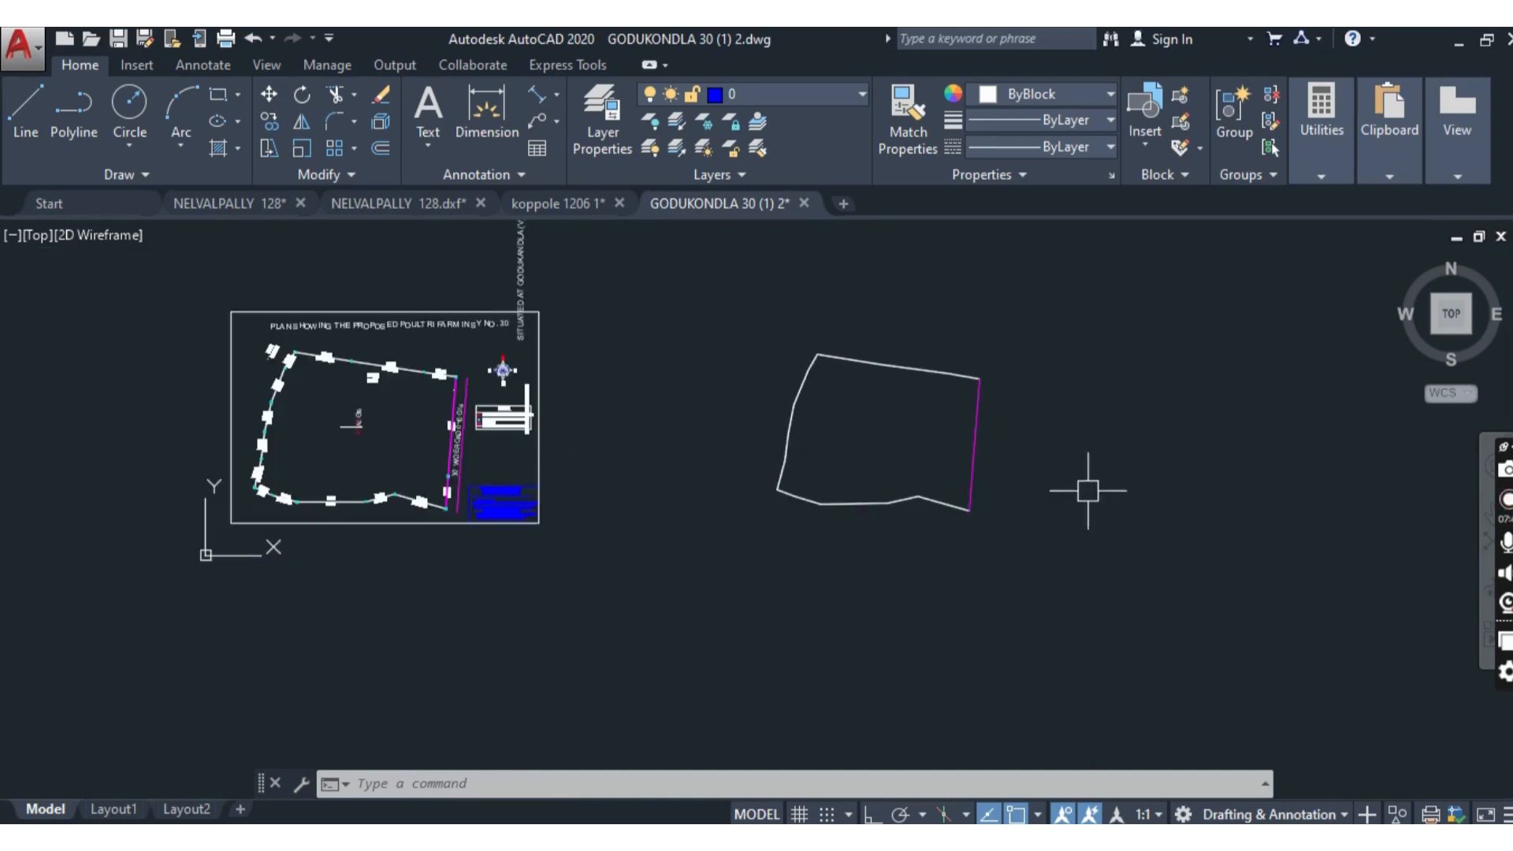
scroll(857, 453, up, 2)
scroll(1250, 463, down, 4)
- Move the Ac Gts text to the east side of the red 4 - 11 text and delete the horizontal line crossing that label
scroll(781, 443, up, 8)
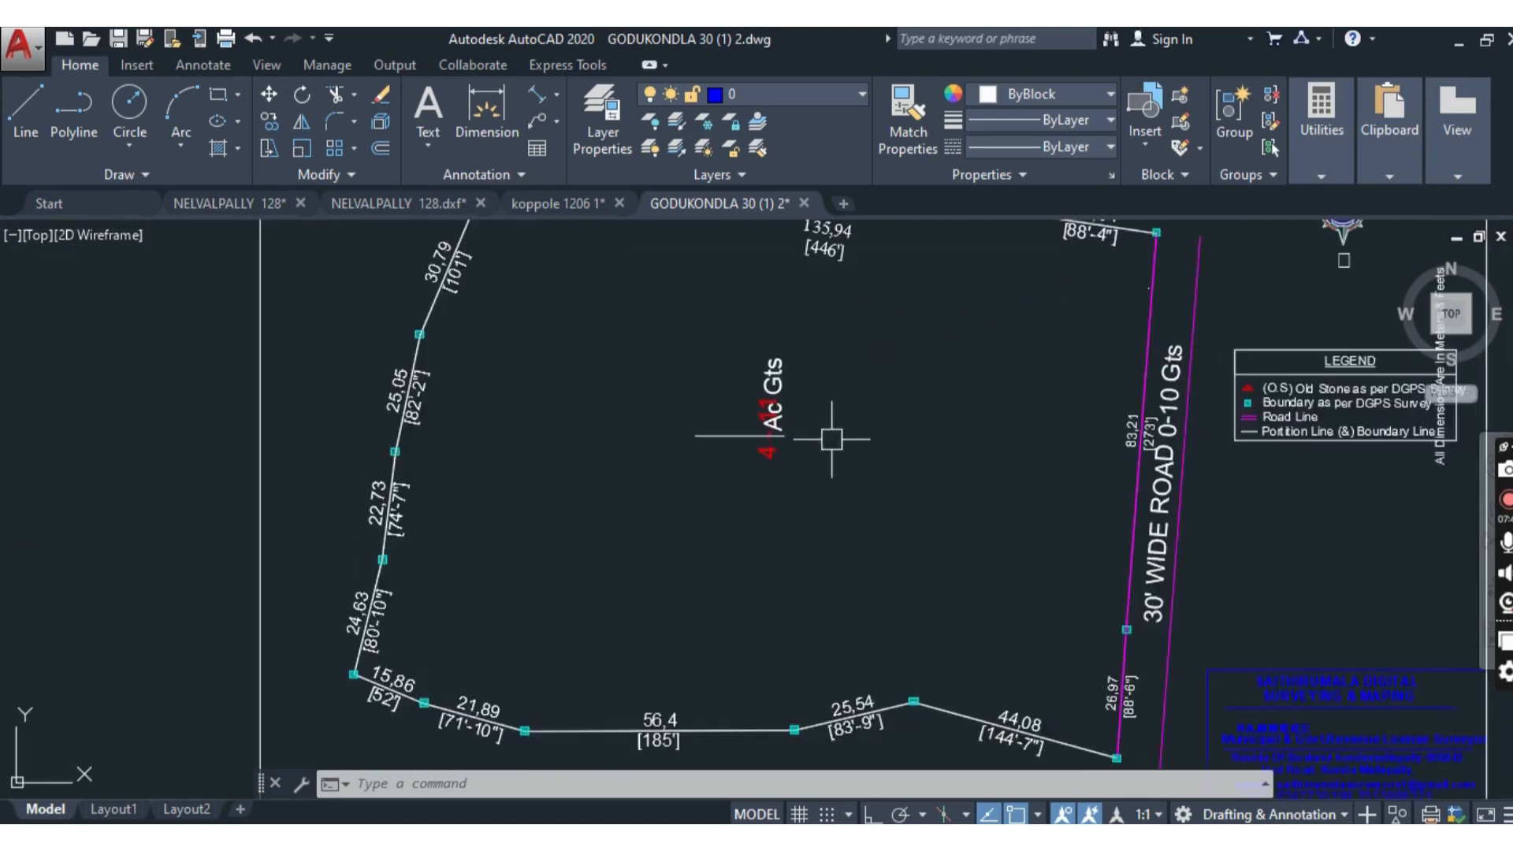
scroll(786, 441, up, 2)
click(761, 398)
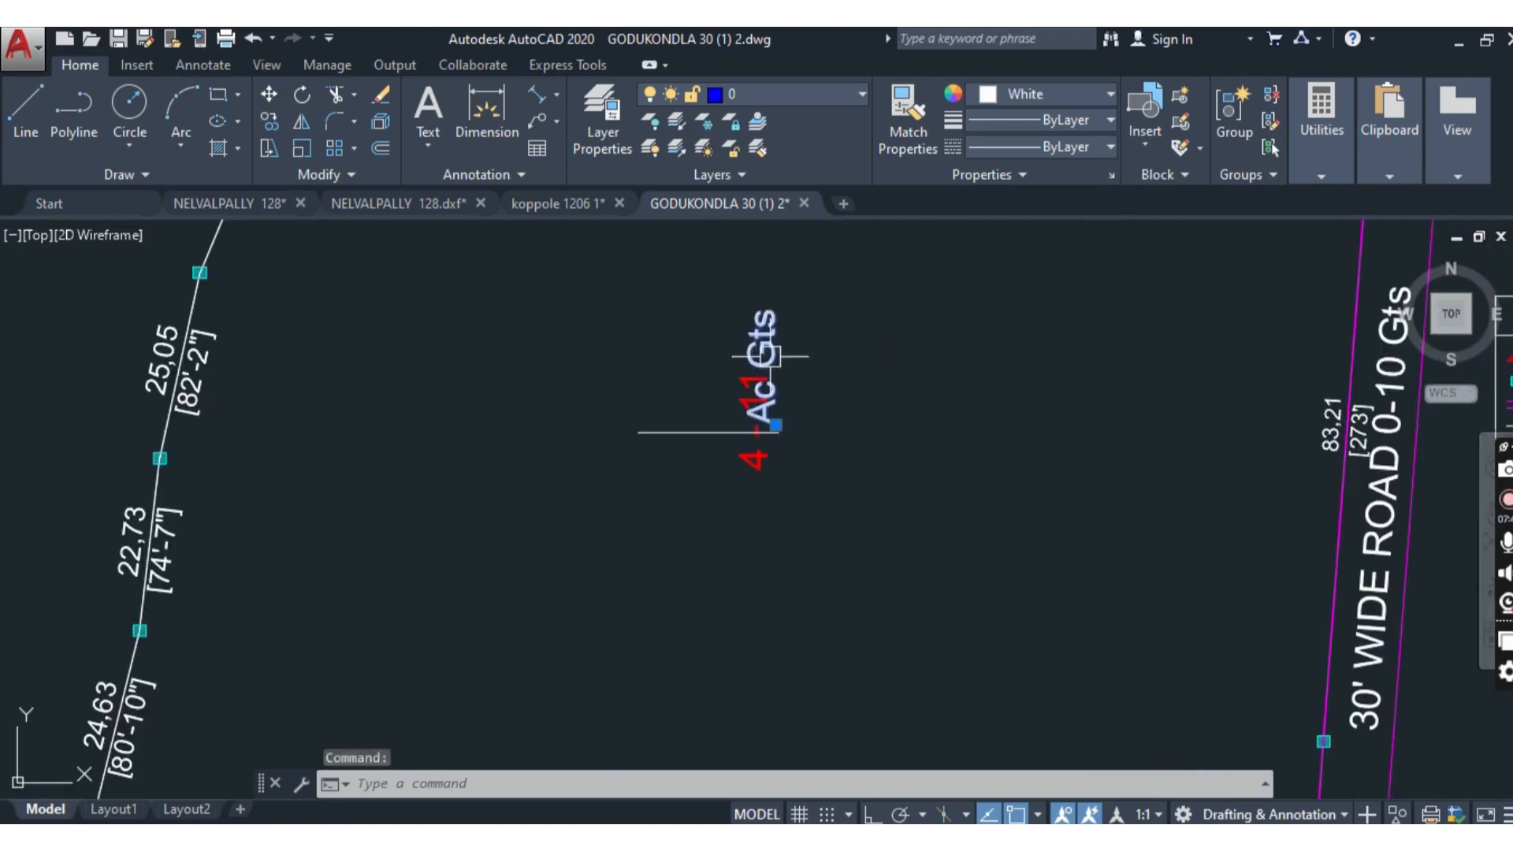
drag(770, 356, 825, 391)
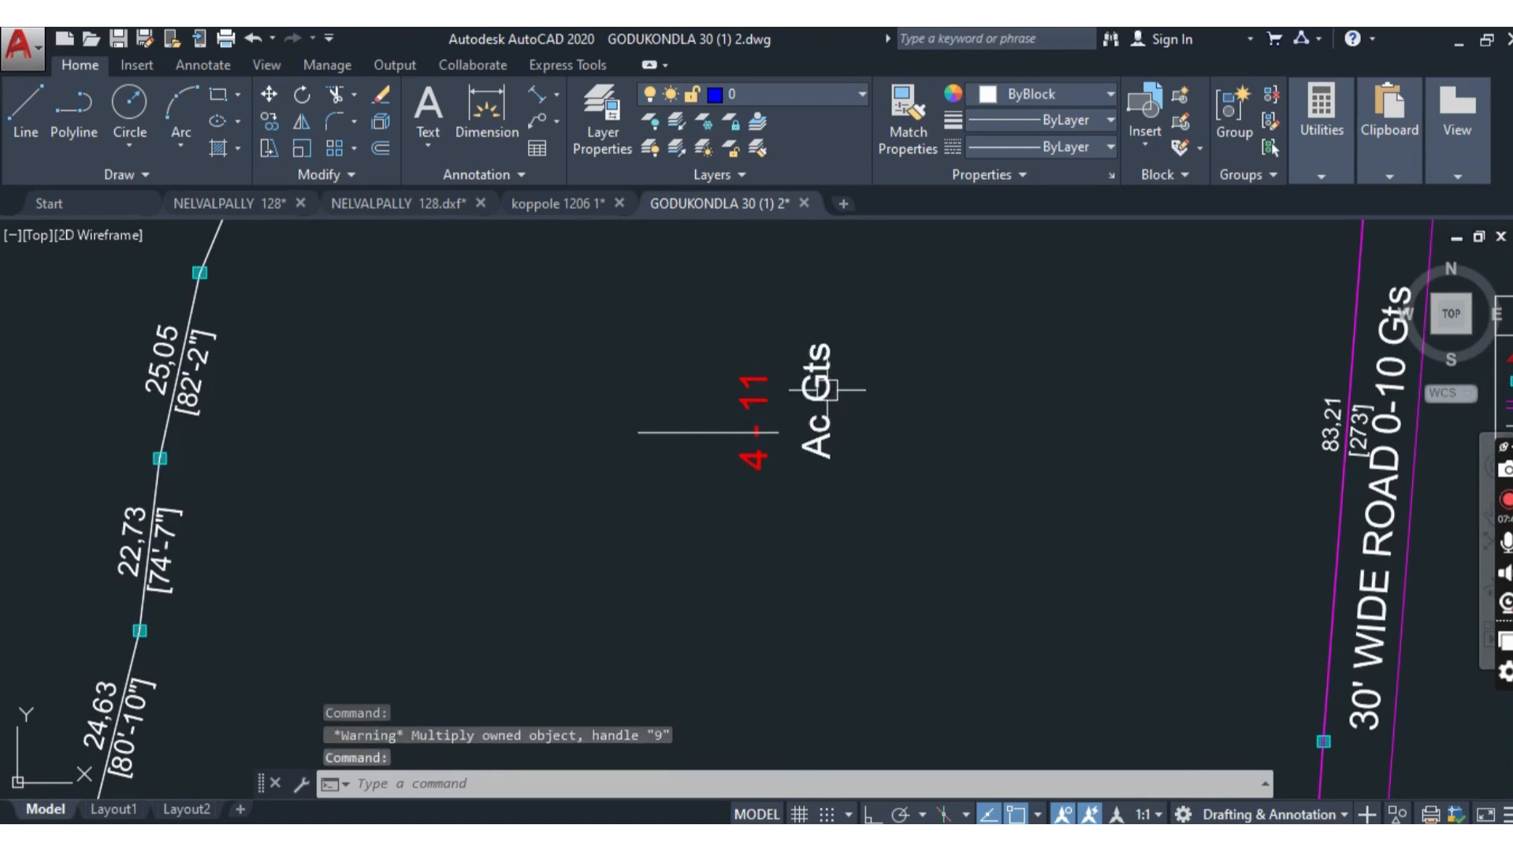
key(Escape)
click(684, 435)
key(Delete)
- Move the Ac Gts text to the west side of the red 4 - 11 text and shift it slightly down to align them
click(813, 402)
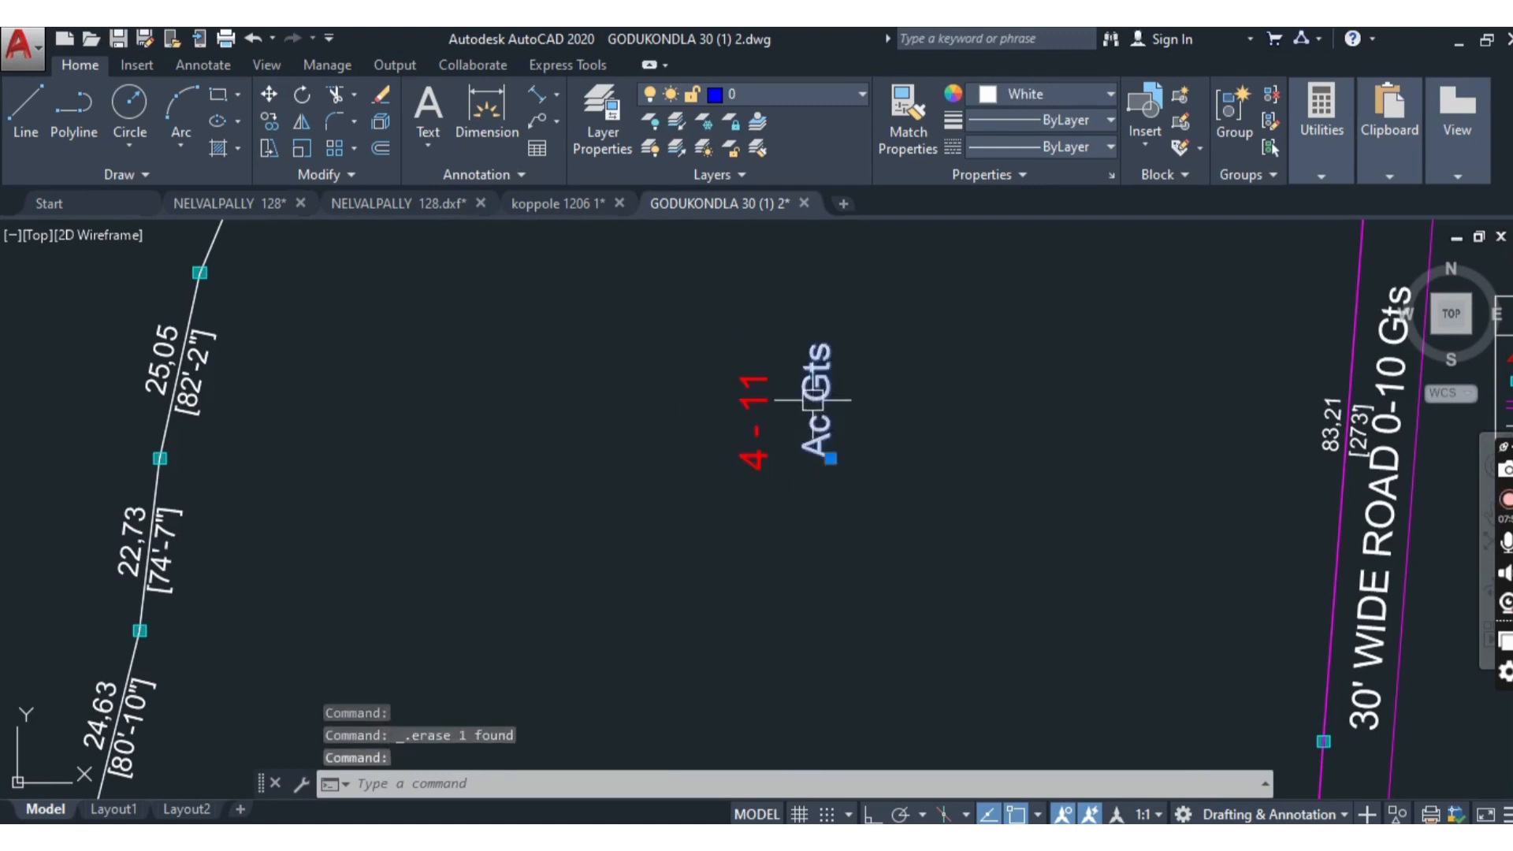
drag(820, 419, 704, 421)
click(706, 418)
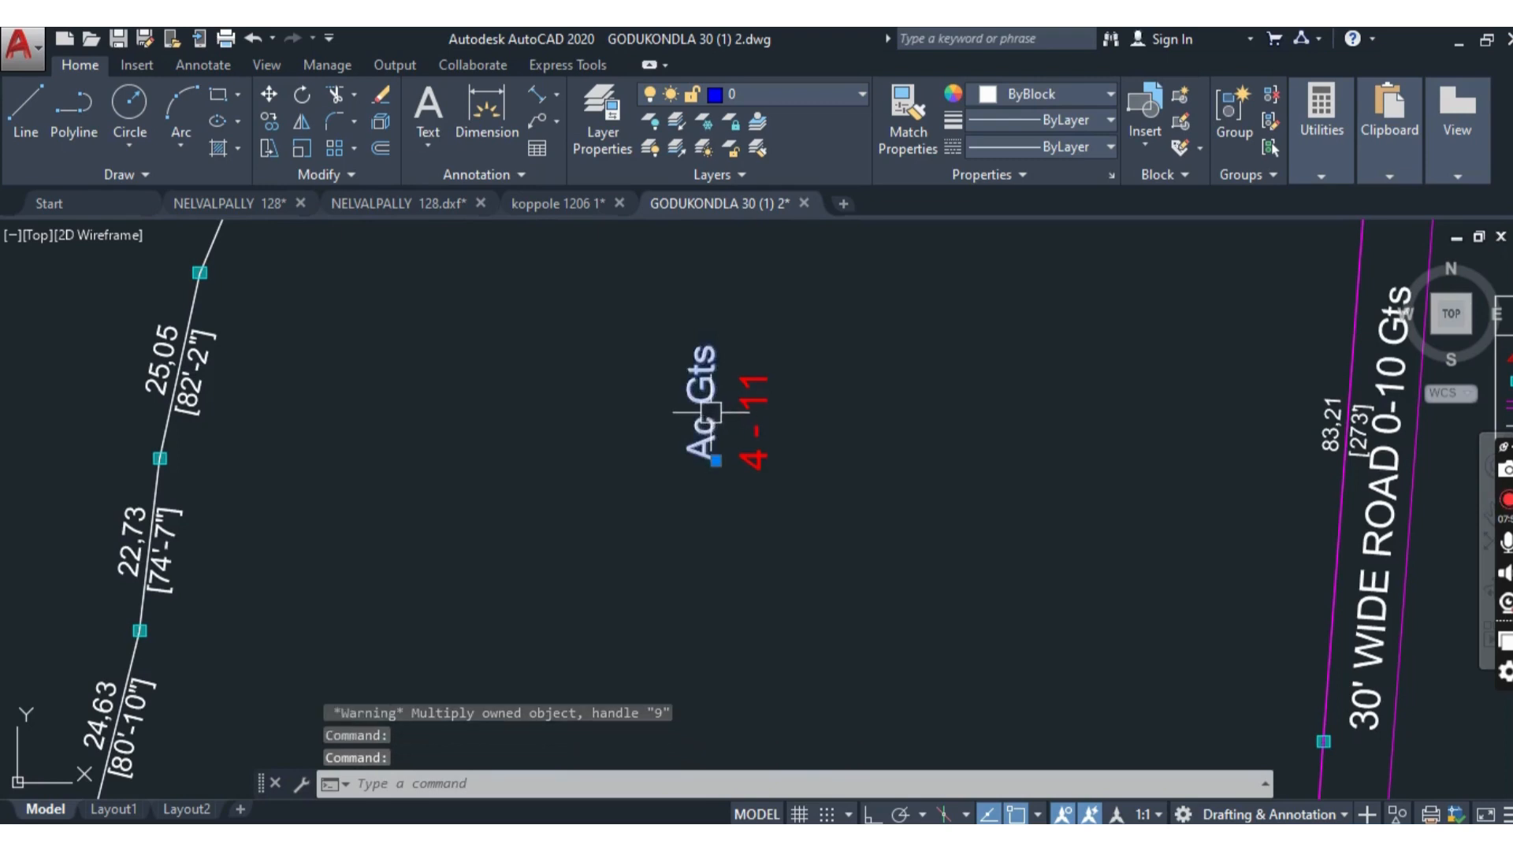
text(m)
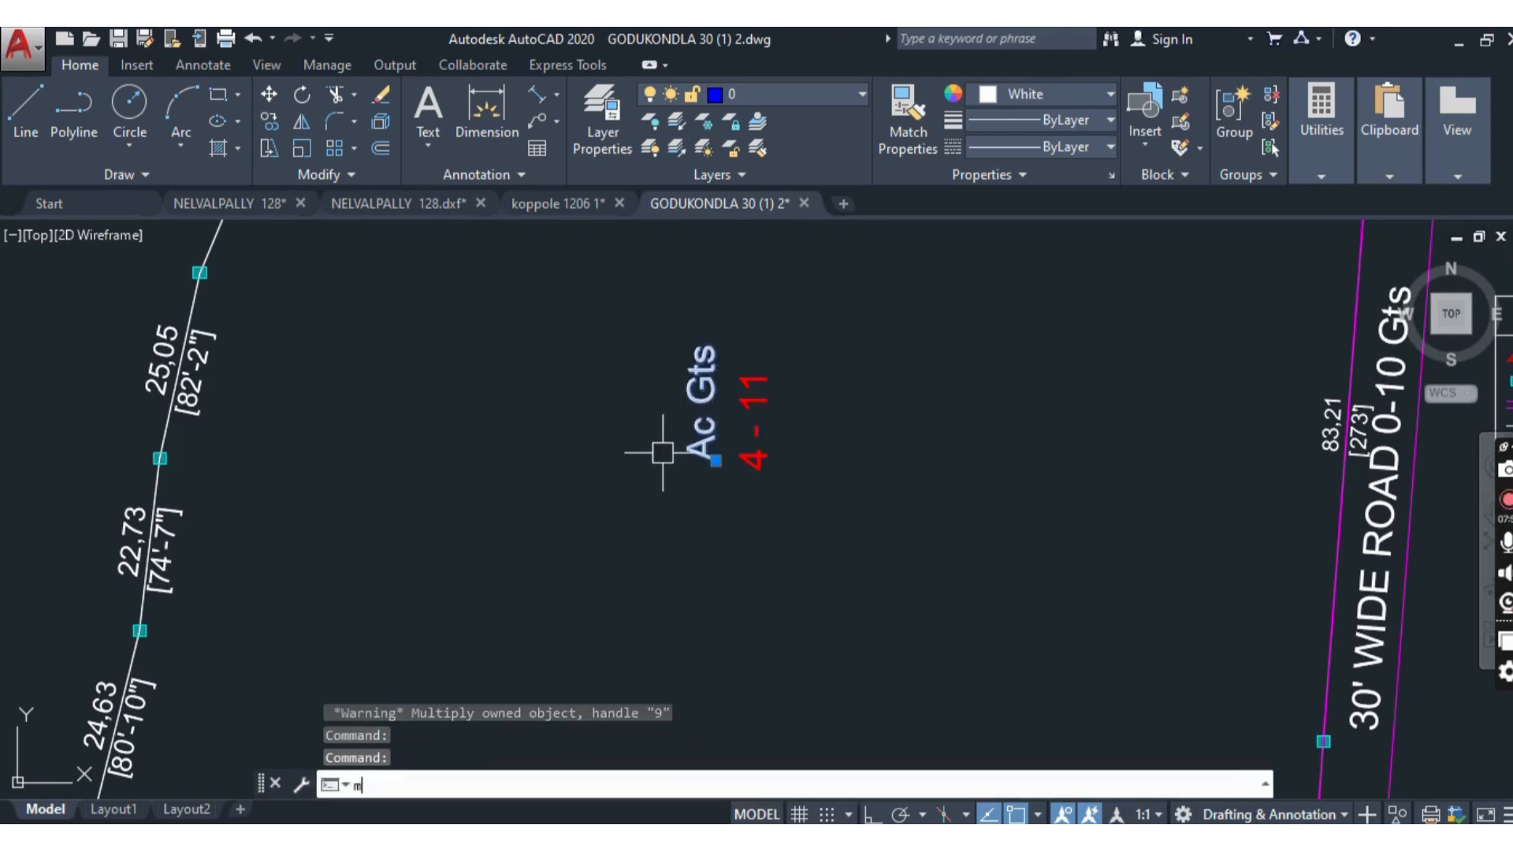
key(Return)
click(888, 389)
click(888, 396)
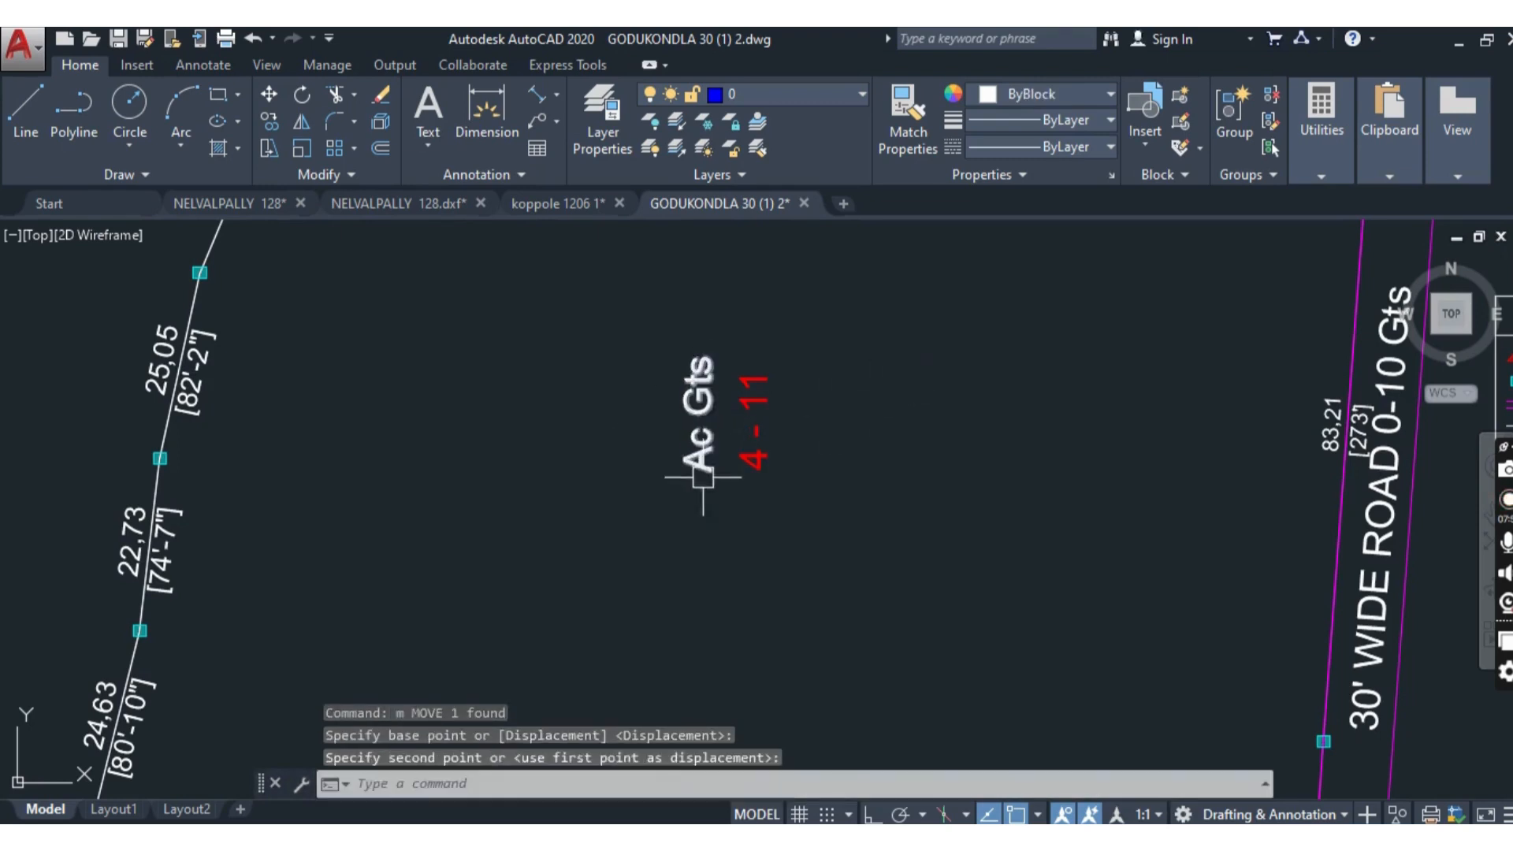
scroll(701, 473, up, 2)
scroll(772, 471, down, 4)
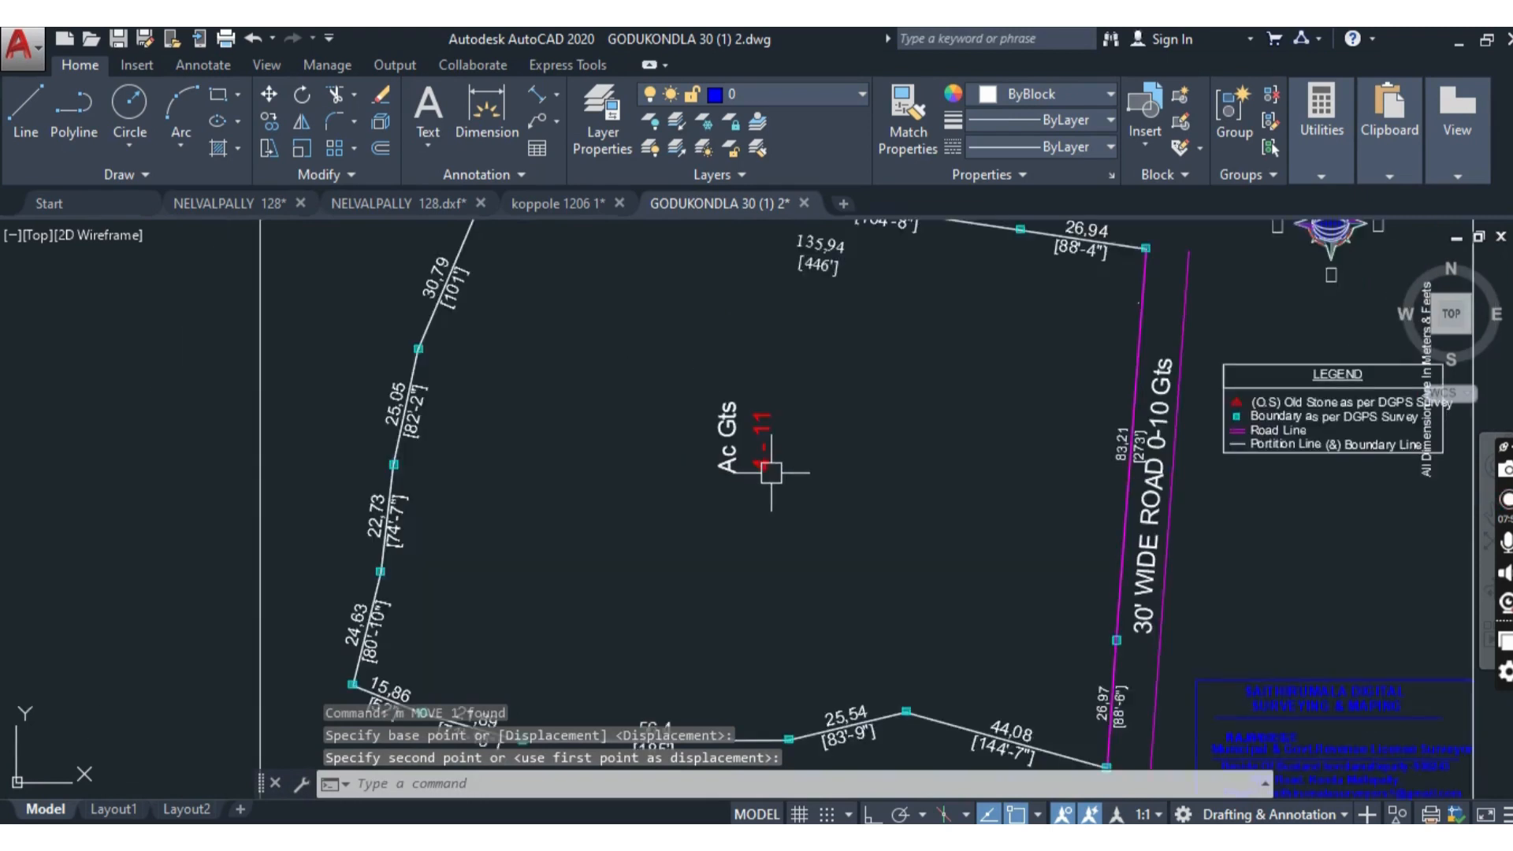
scroll(771, 413, down, 2)
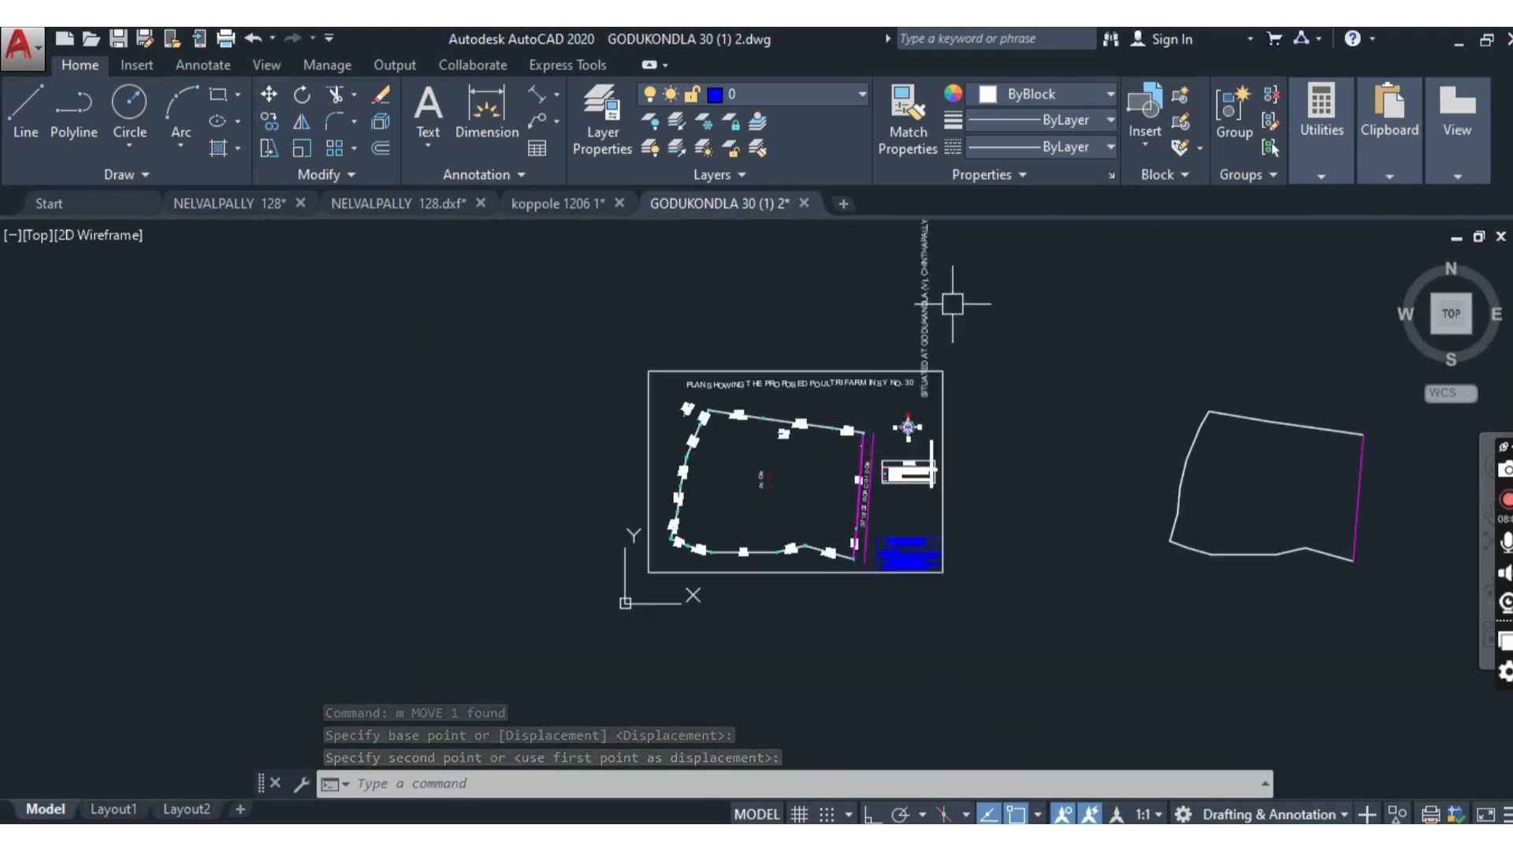
text(ro)
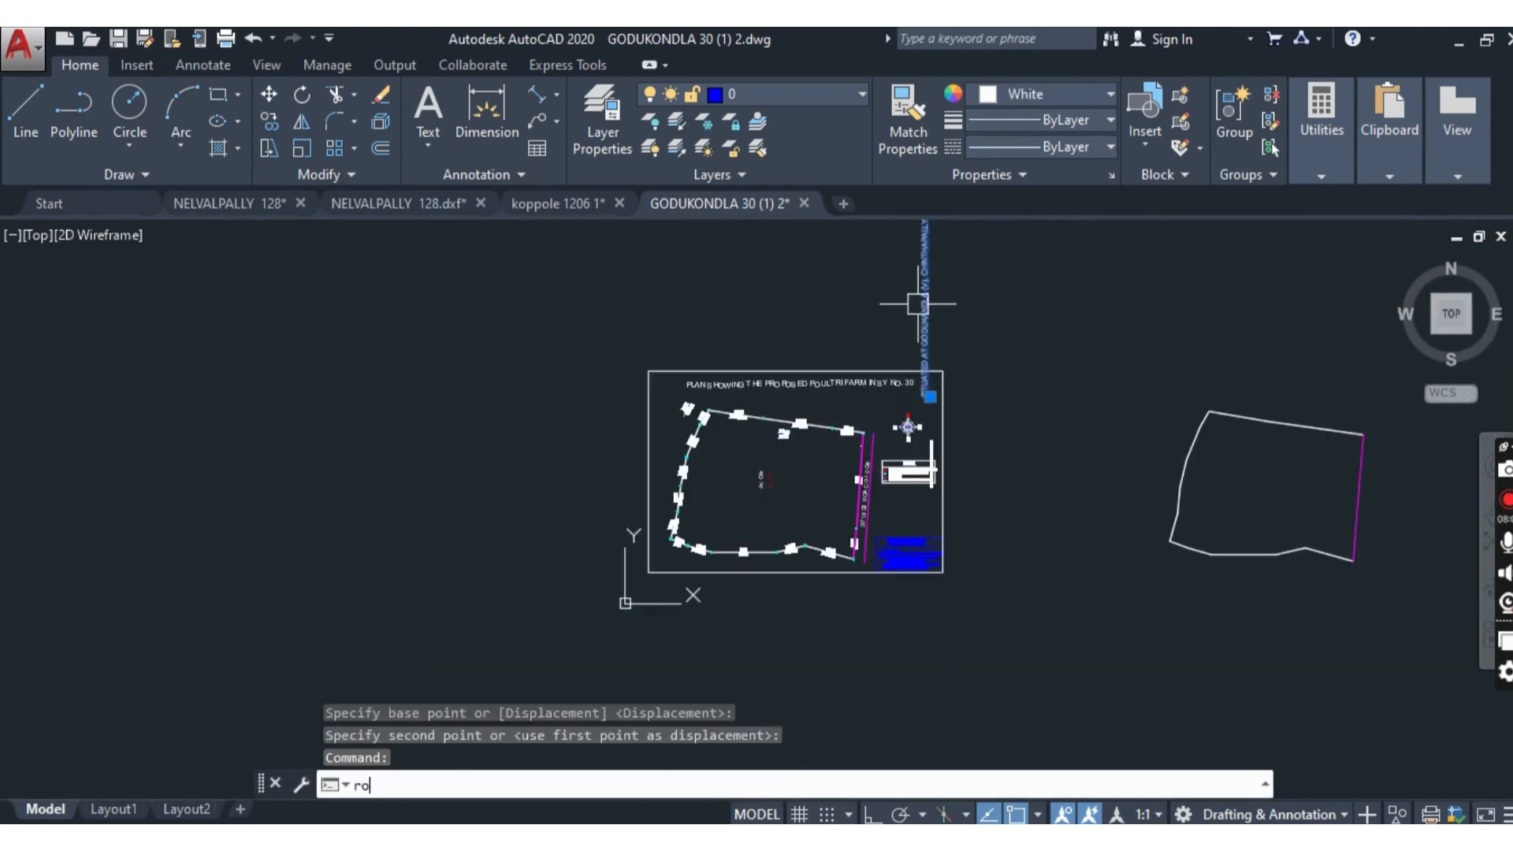
key(Return)
click(924, 395)
scroll(968, 295, up, 4)
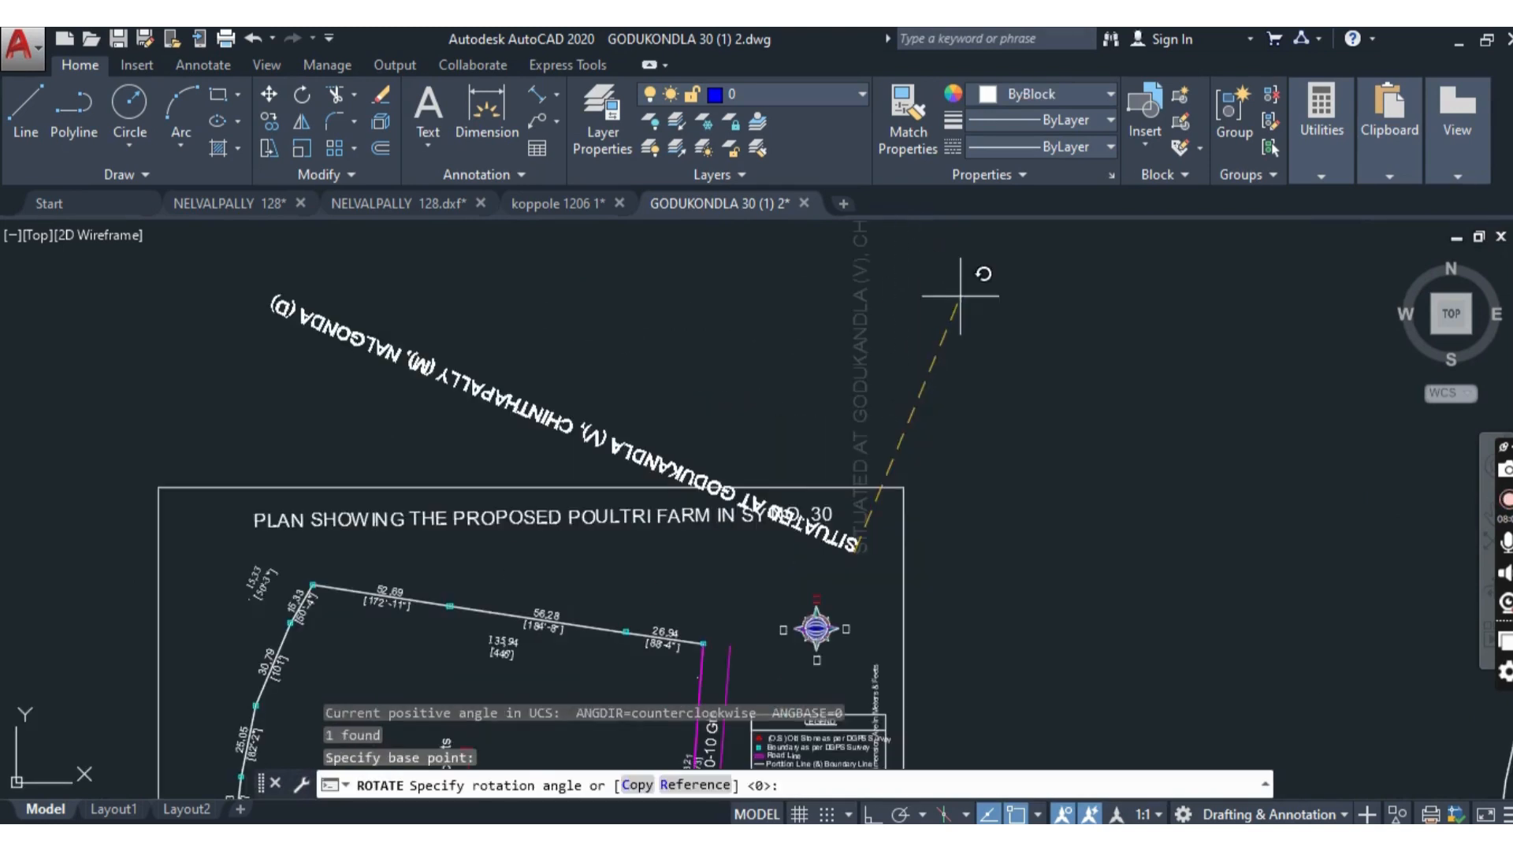
- Rotate the vertical SITUATED AT location text about its starting end to horizontal, with Ortho on
click(855, 294)
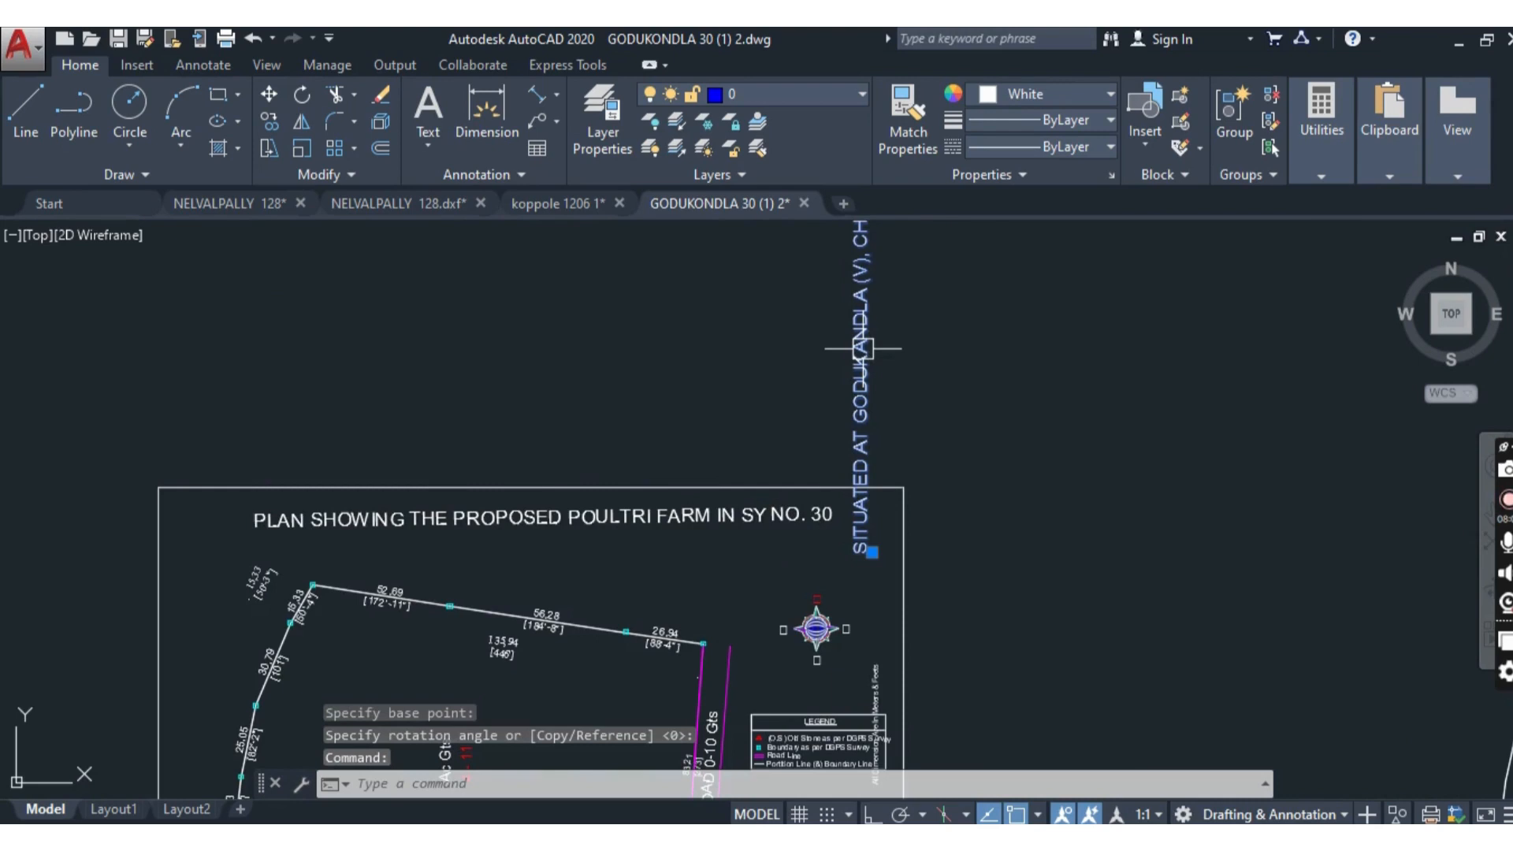
text(r)
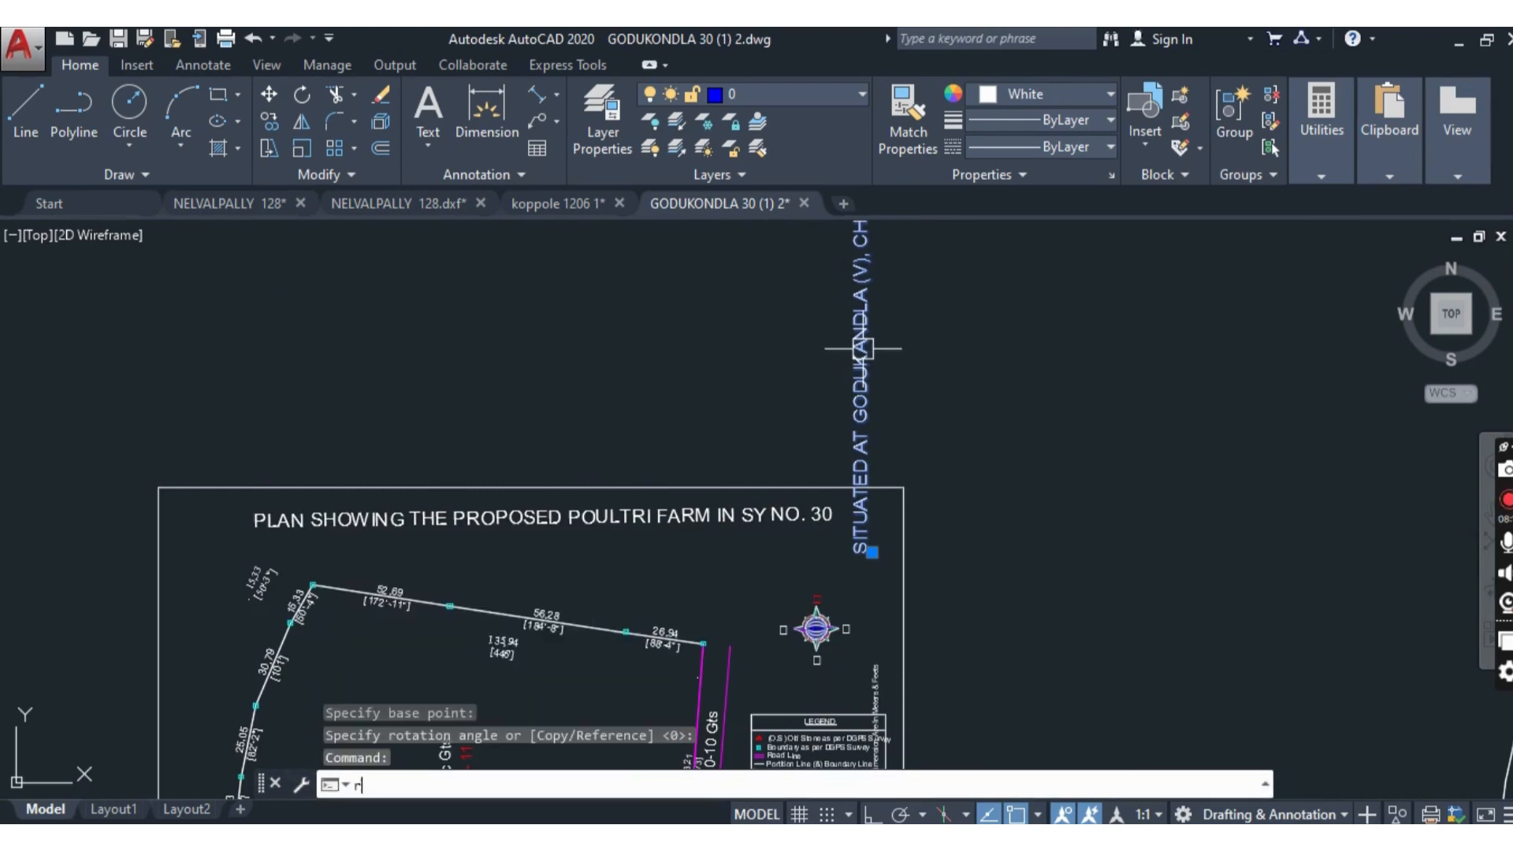
key(Return)
click(867, 555)
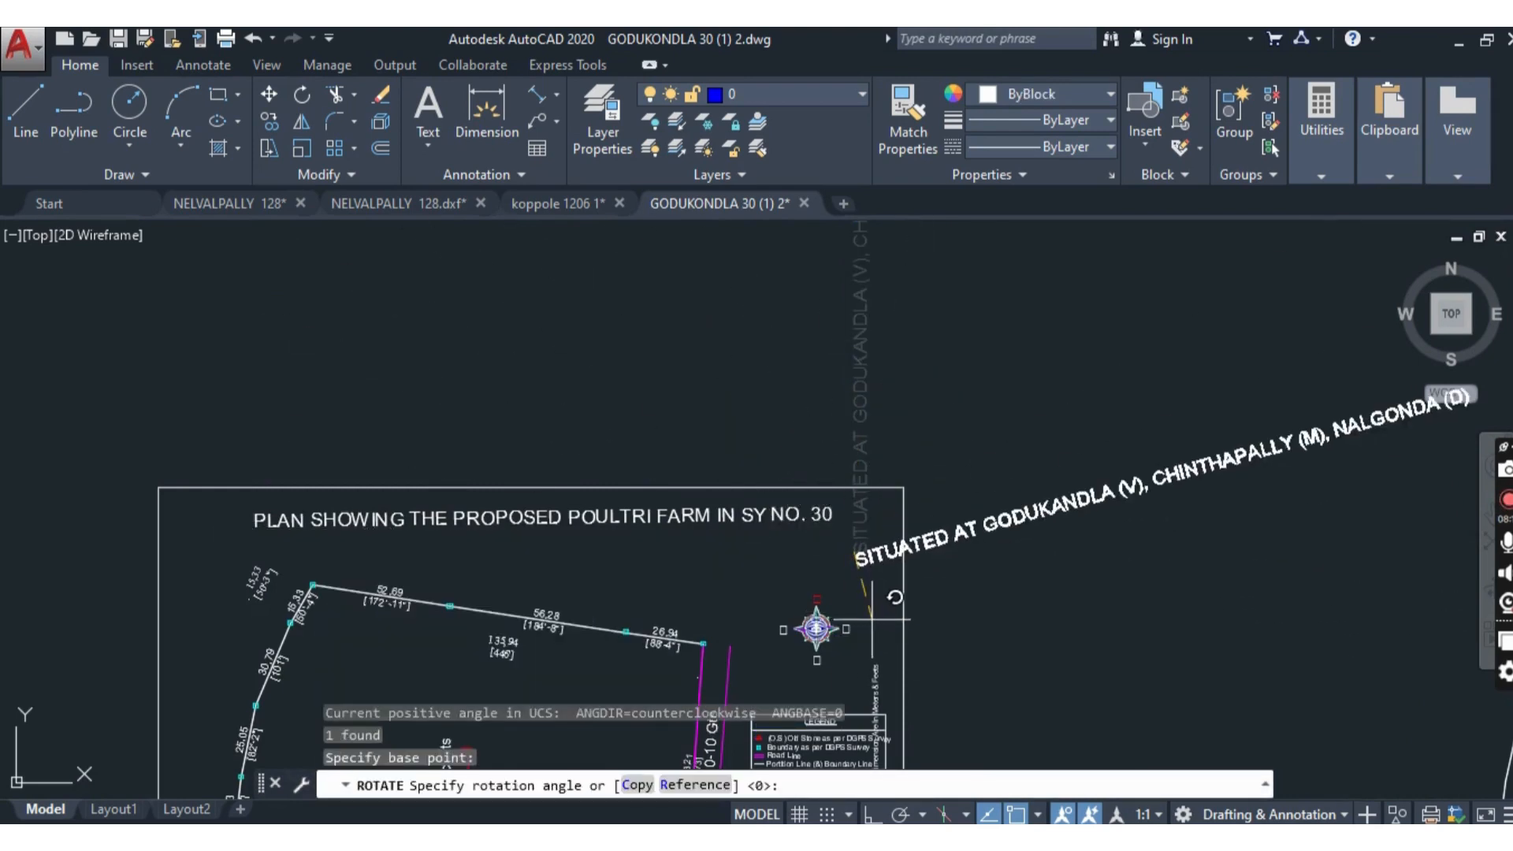
key(F8)
click(906, 625)
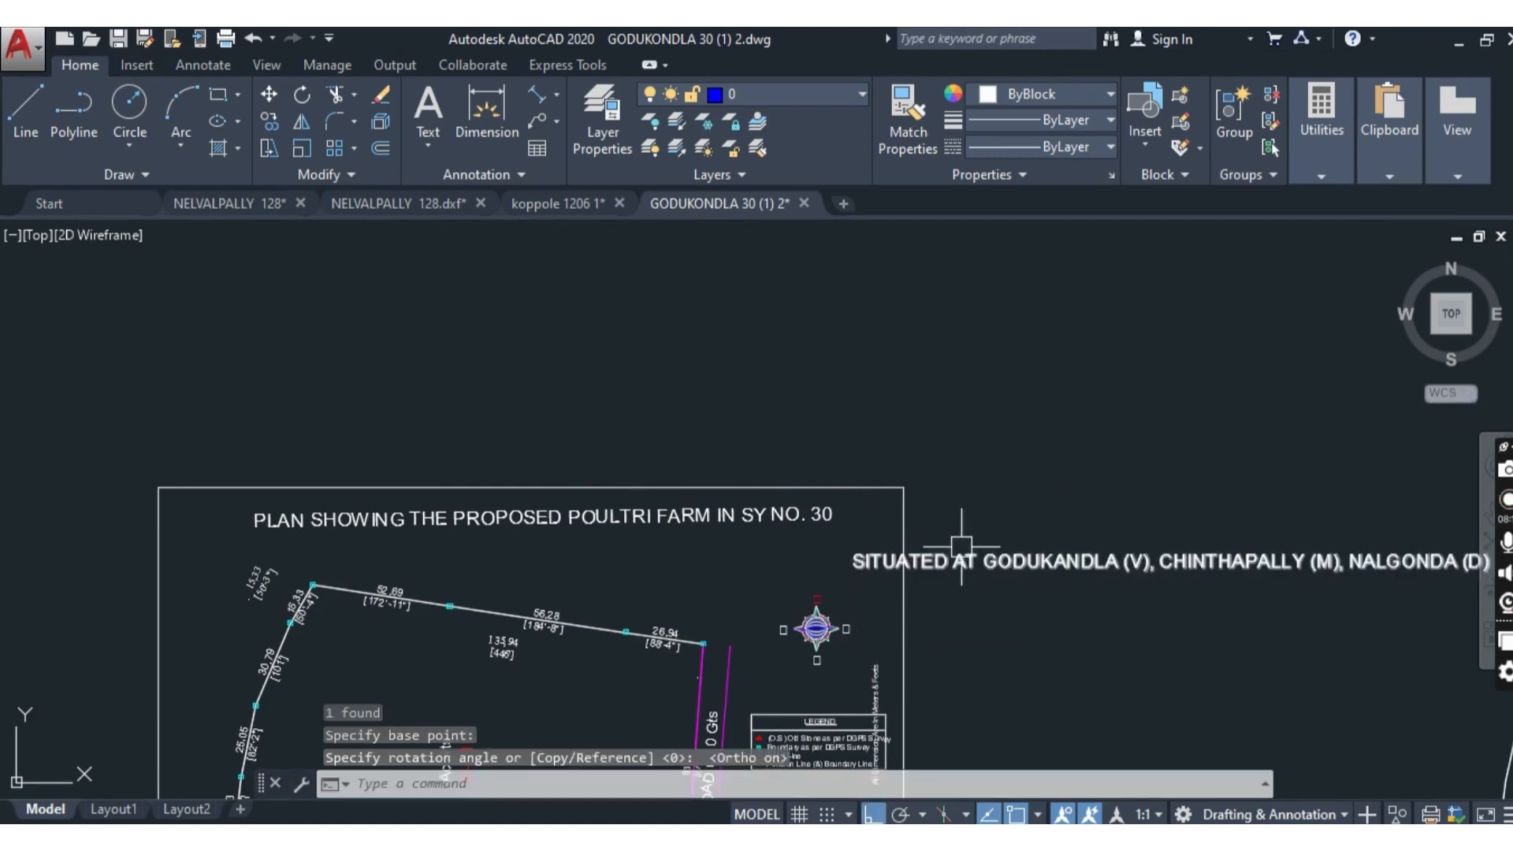
- Move the SITUATED AT location text directly beneath the plan title inside the sheet border, turning Ortho off for free placement
text(m)
key(Return)
click(1165, 453)
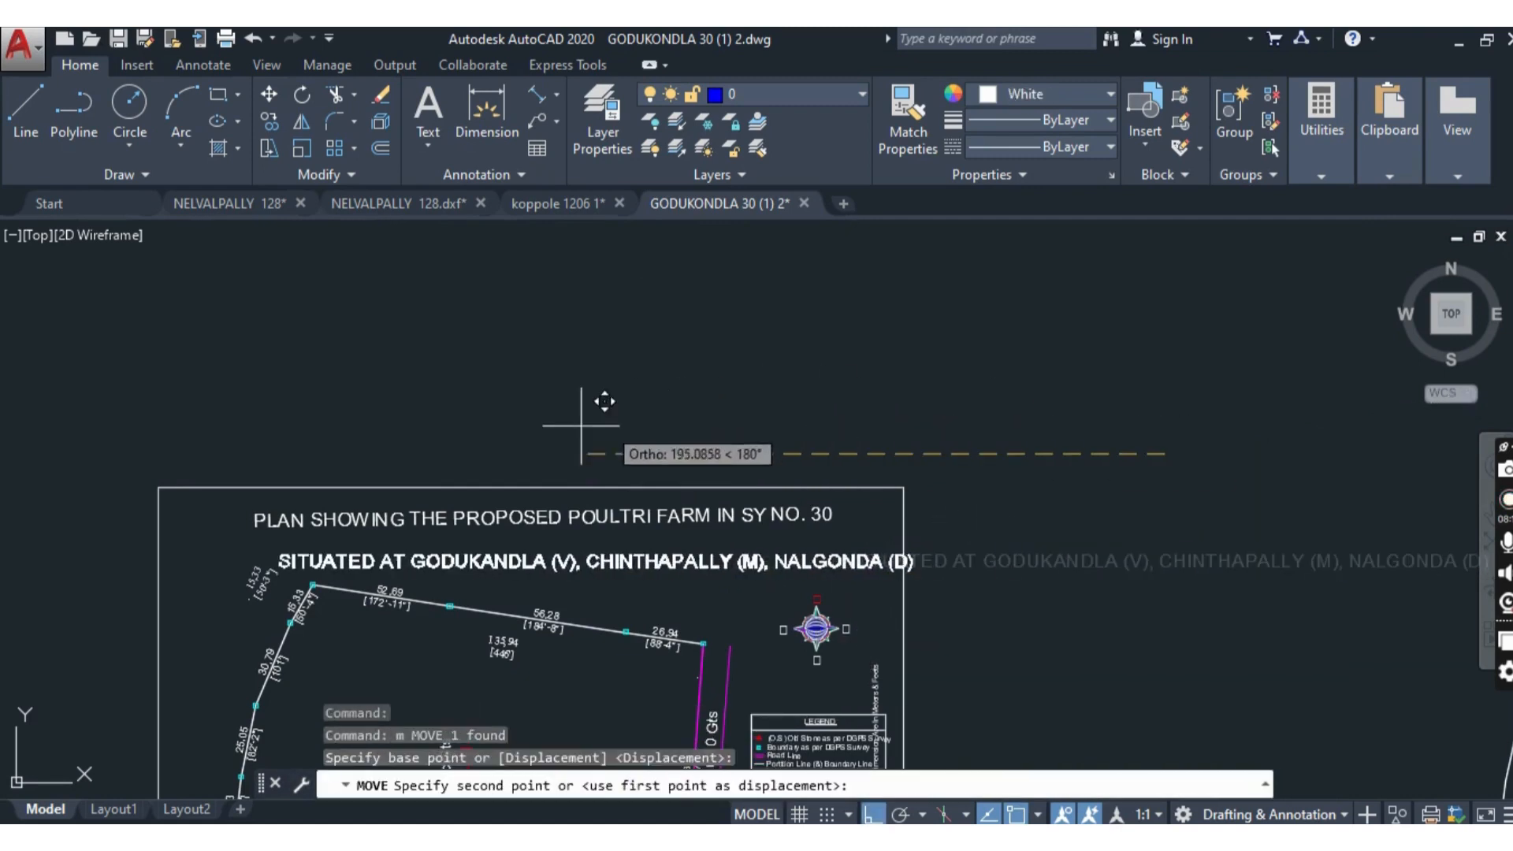
key(F8)
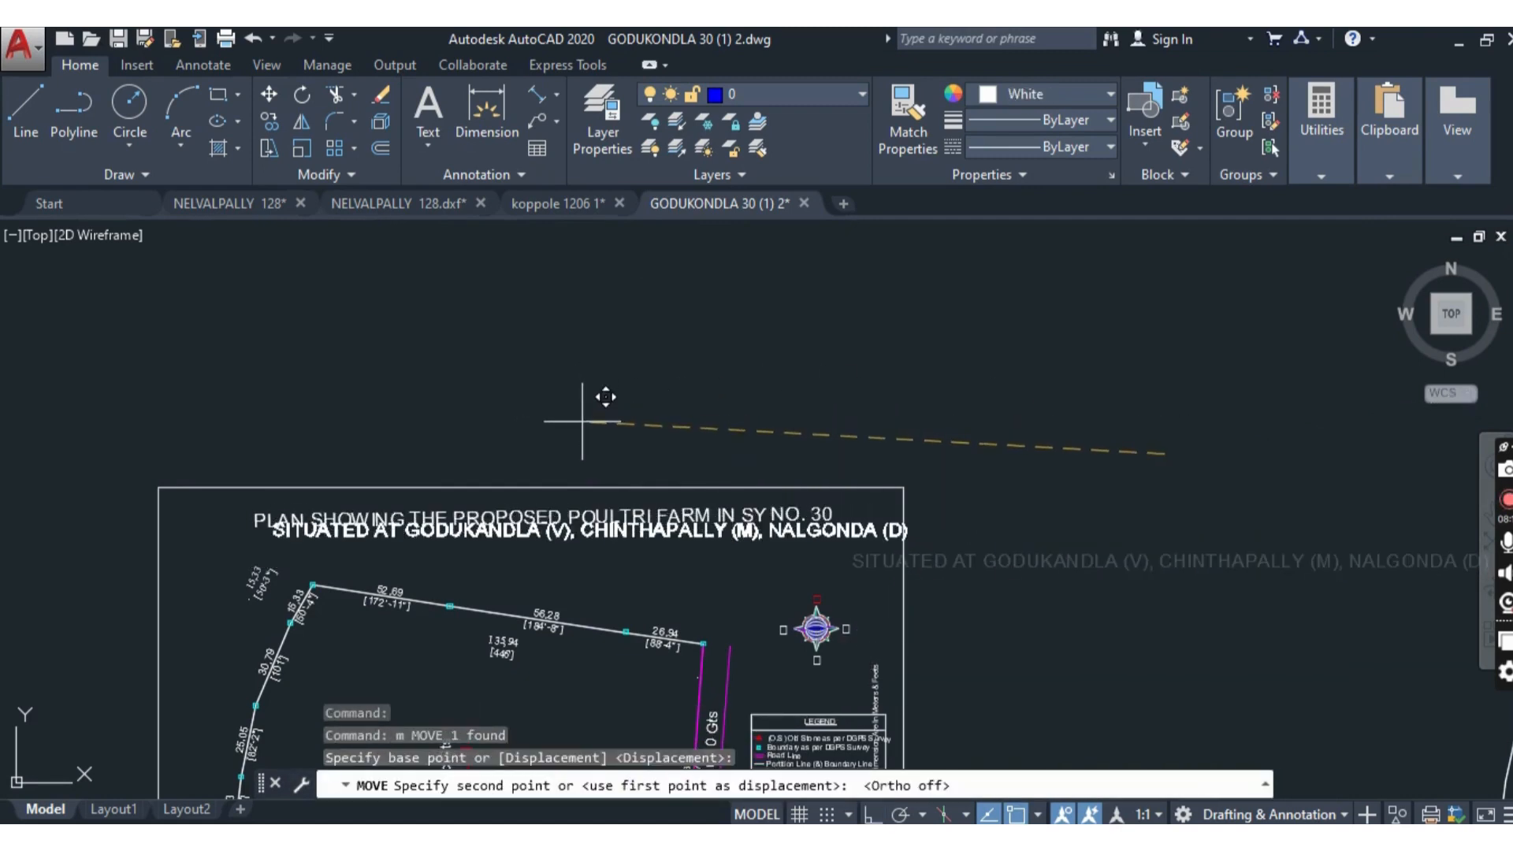
click(578, 432)
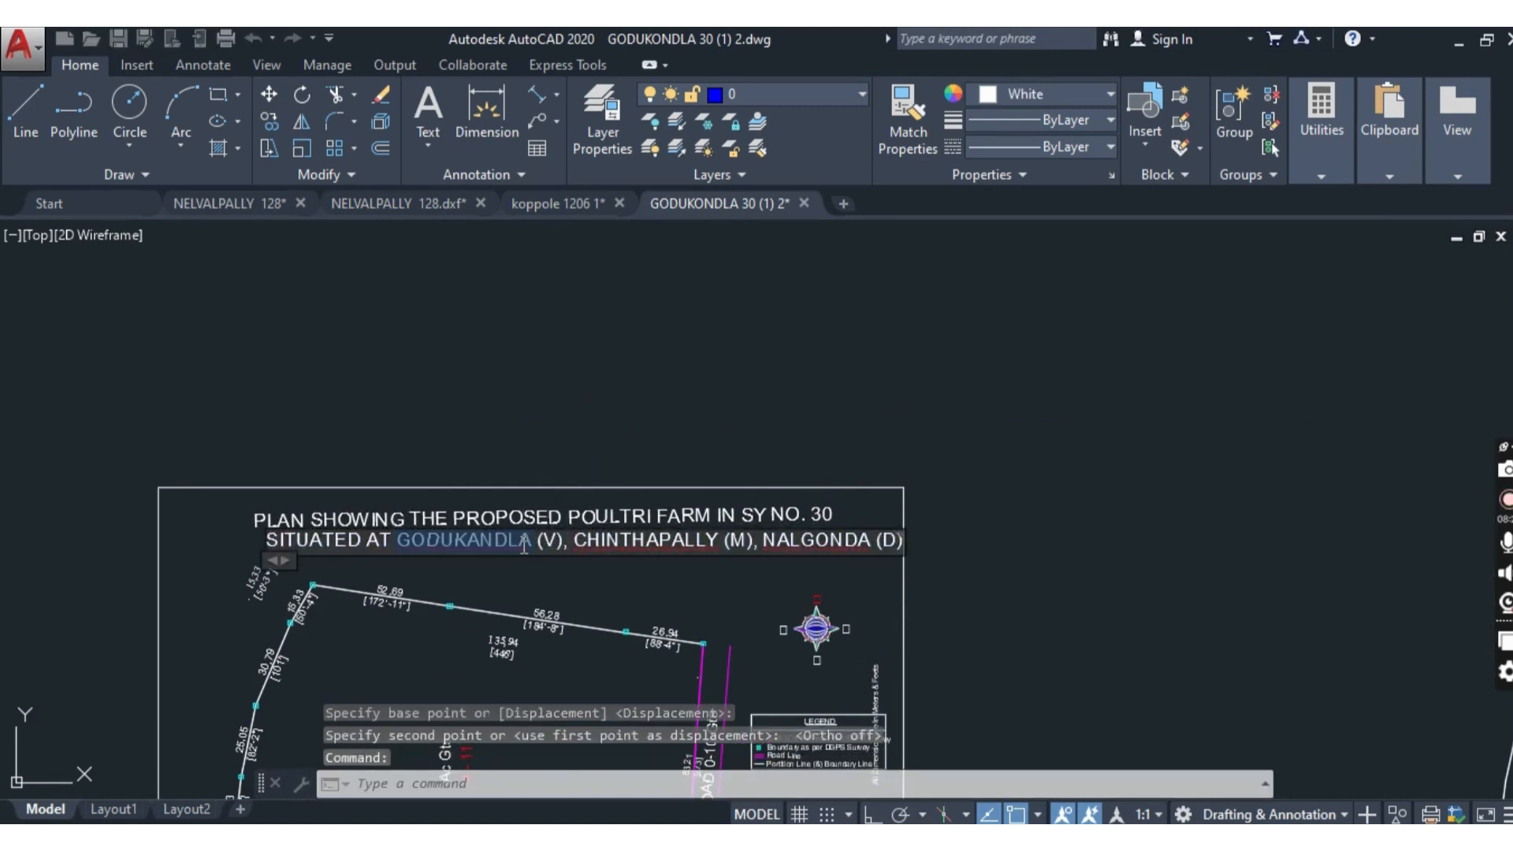
- Delete the stray 15,33 [50'-3"] dimension lying outside the plot's northwest corner, leaving the SITUATED AT text unedited
double_click(504, 543)
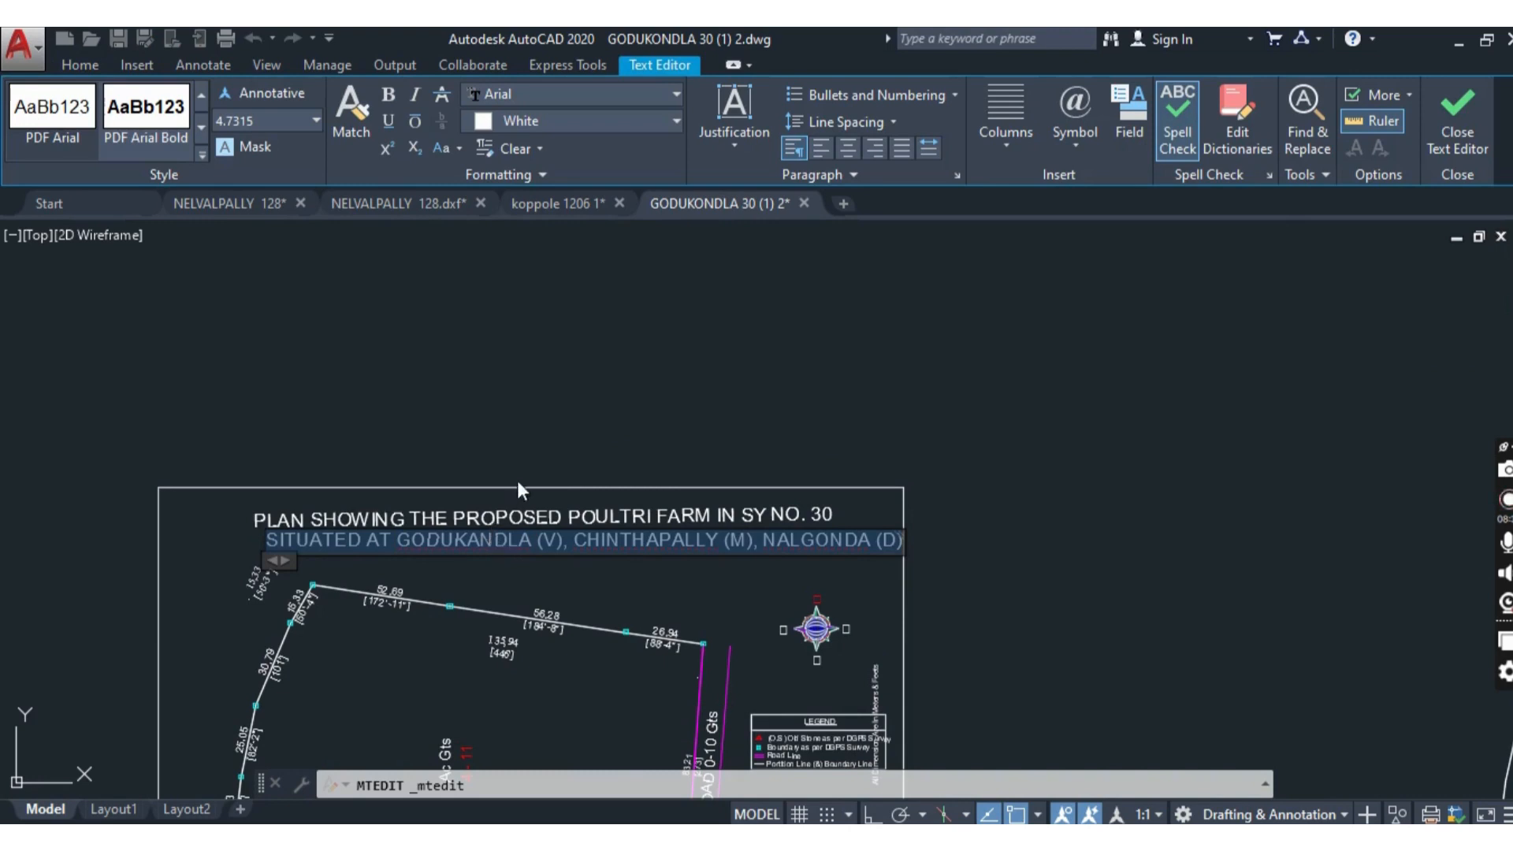
key(Escape)
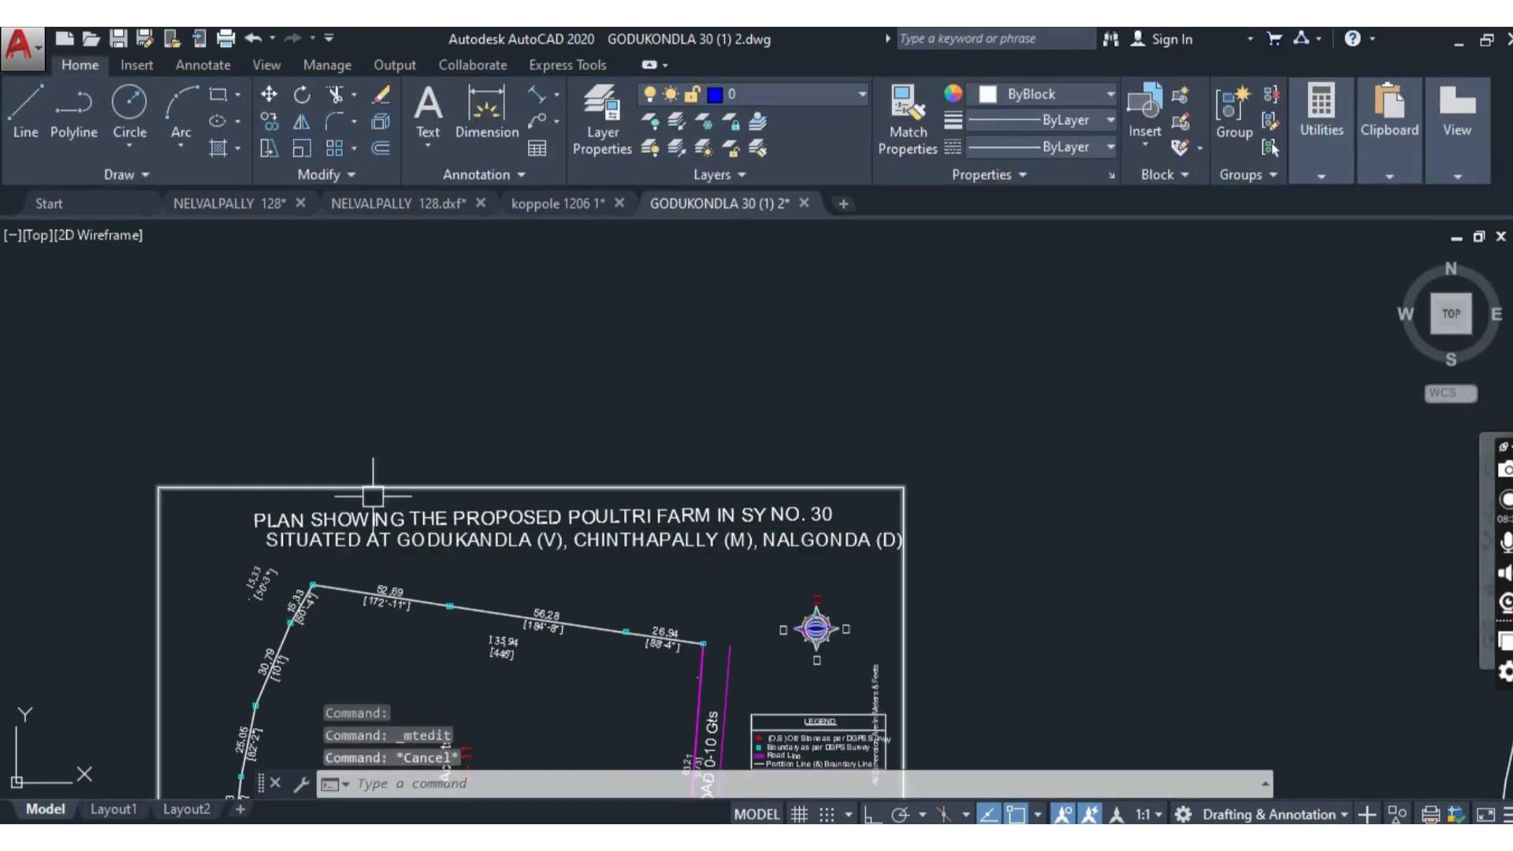
scroll(253, 599, up, 3)
click(254, 583)
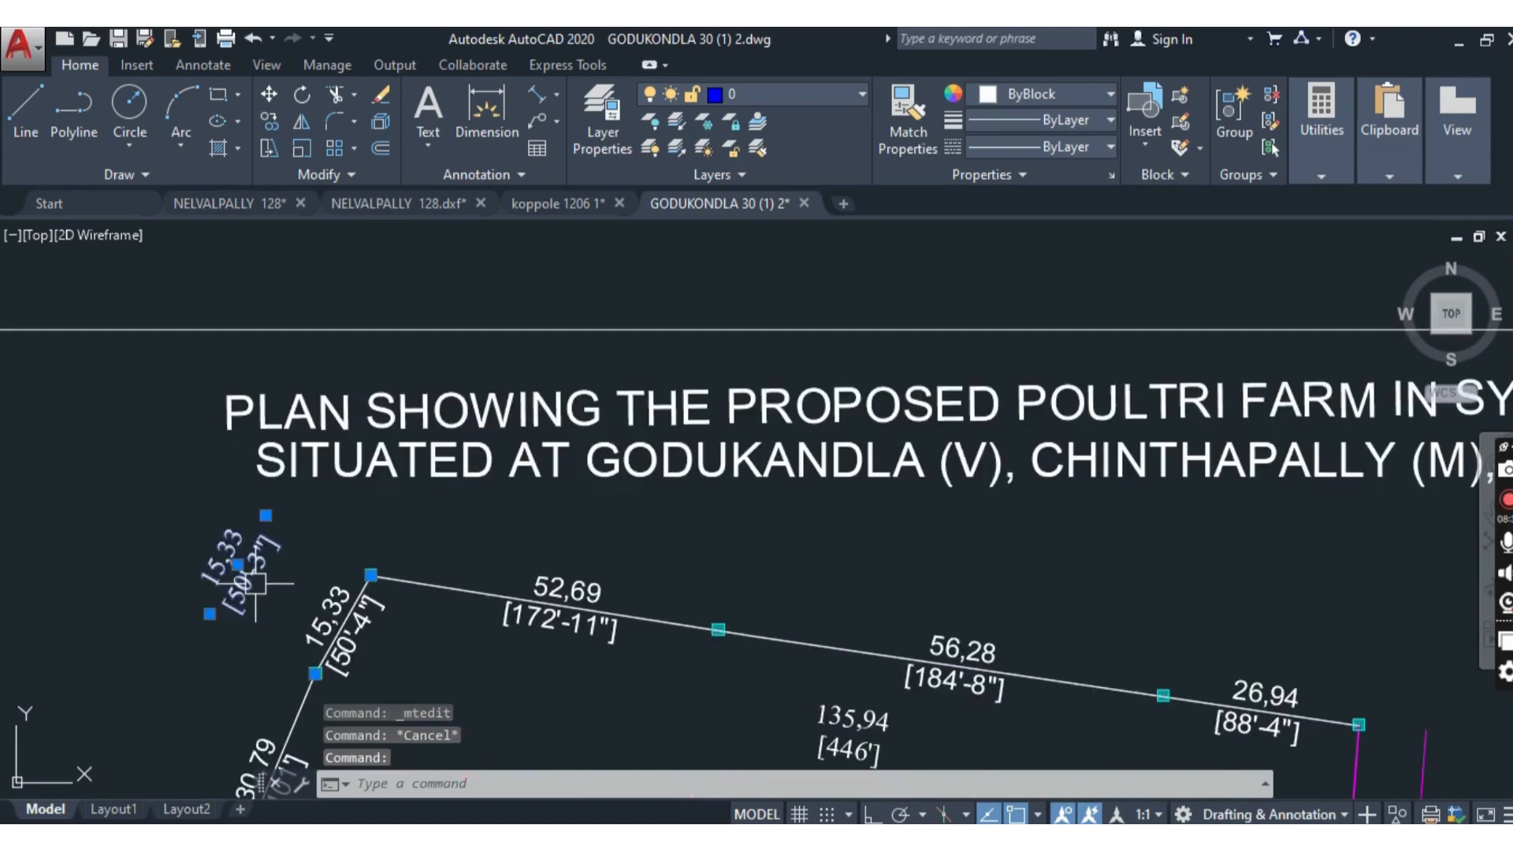
key(Delete)
scroll(276, 543, down, 3)
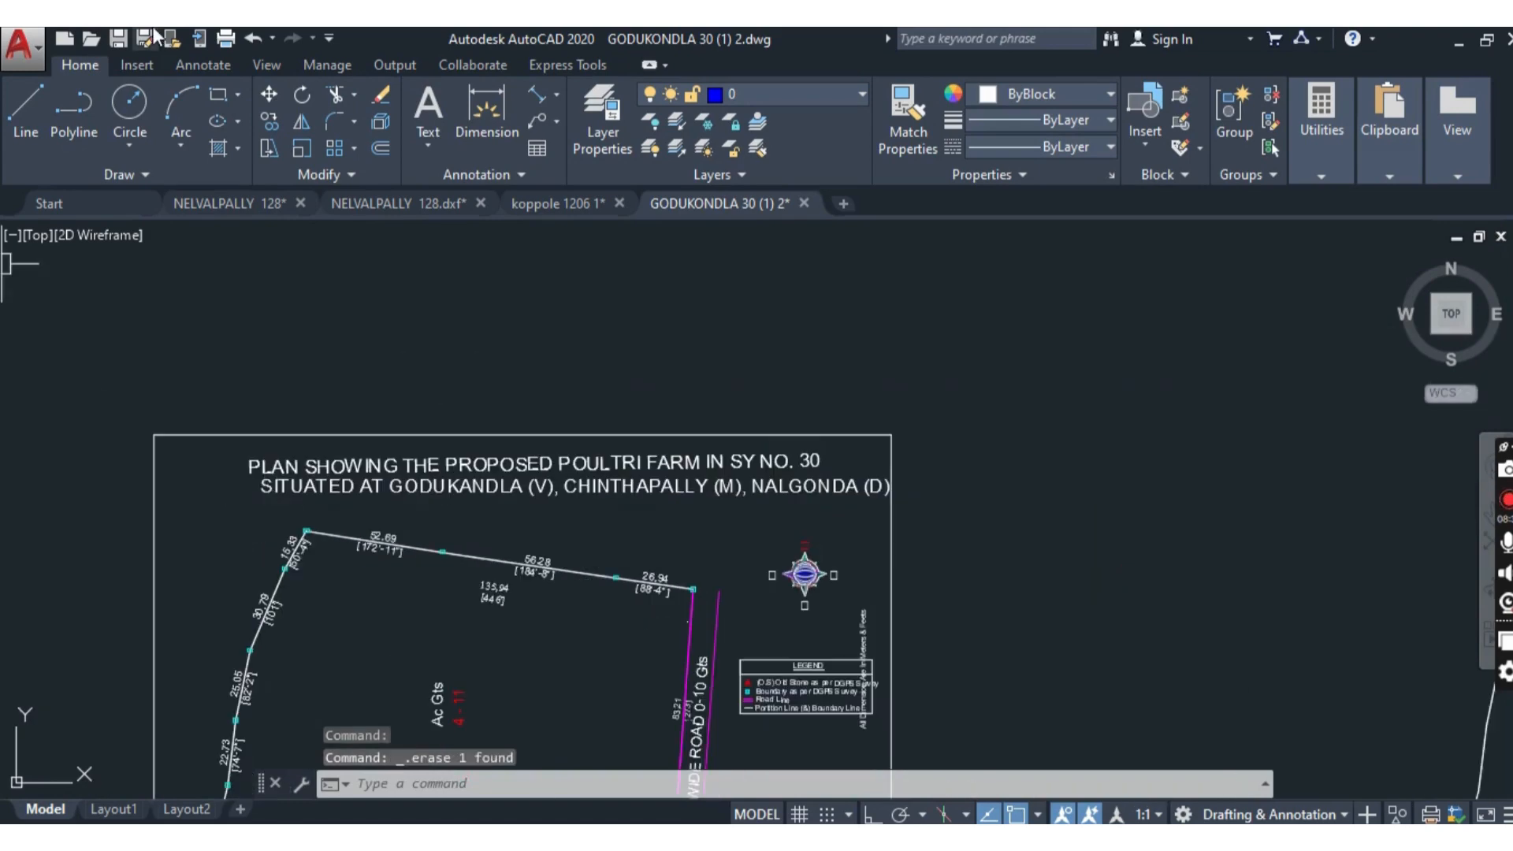
- Delete the vertical All Dimension Are in Meters & Feets note that crosses the east side of the legend box
scroll(358, 303, down, 3)
scroll(370, 334, up, 1)
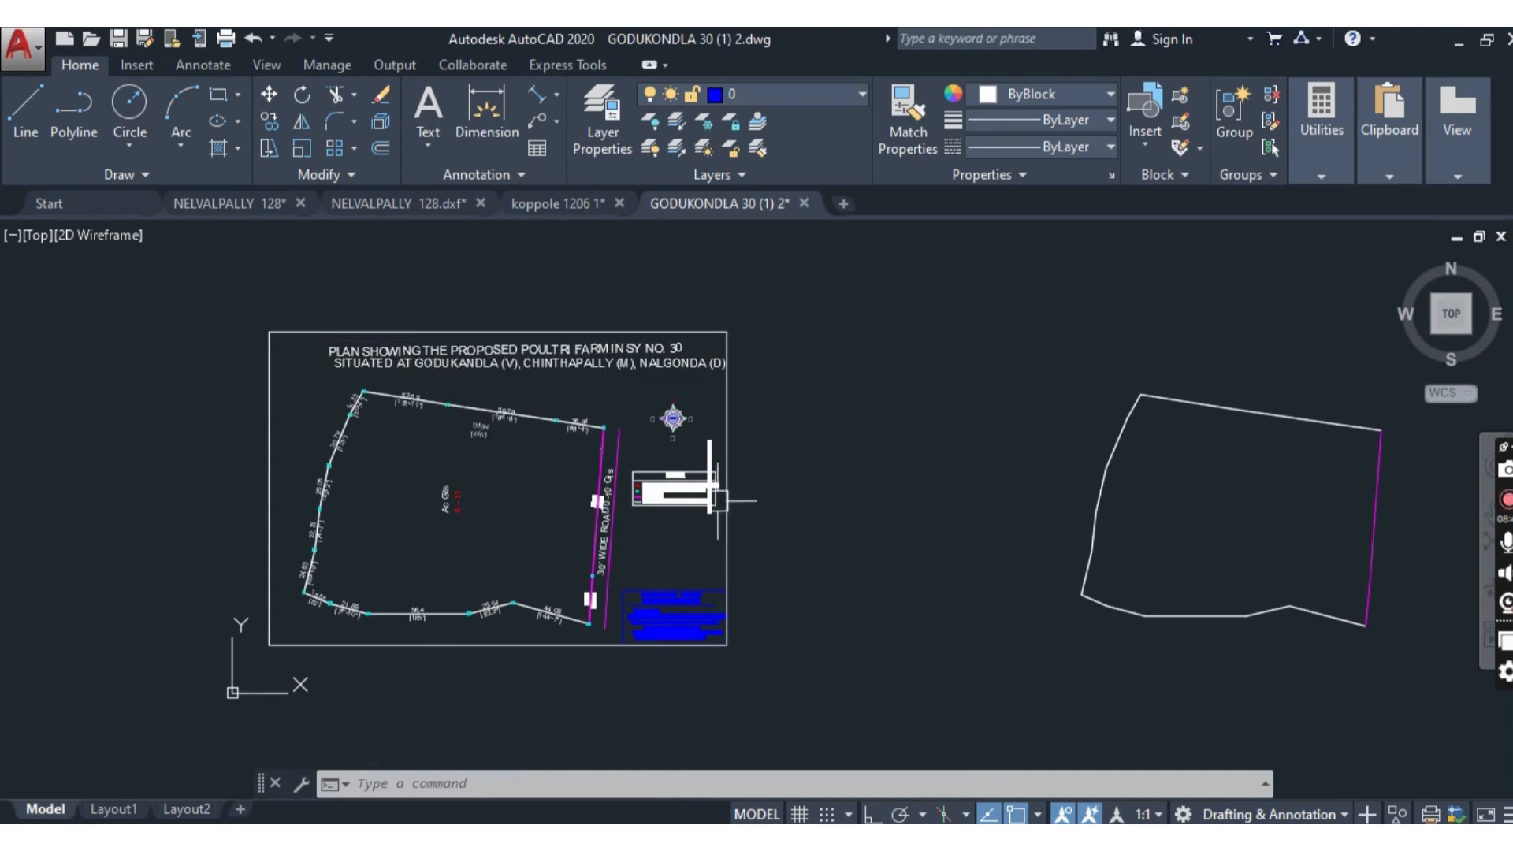
scroll(721, 481, up, 4)
click(680, 421)
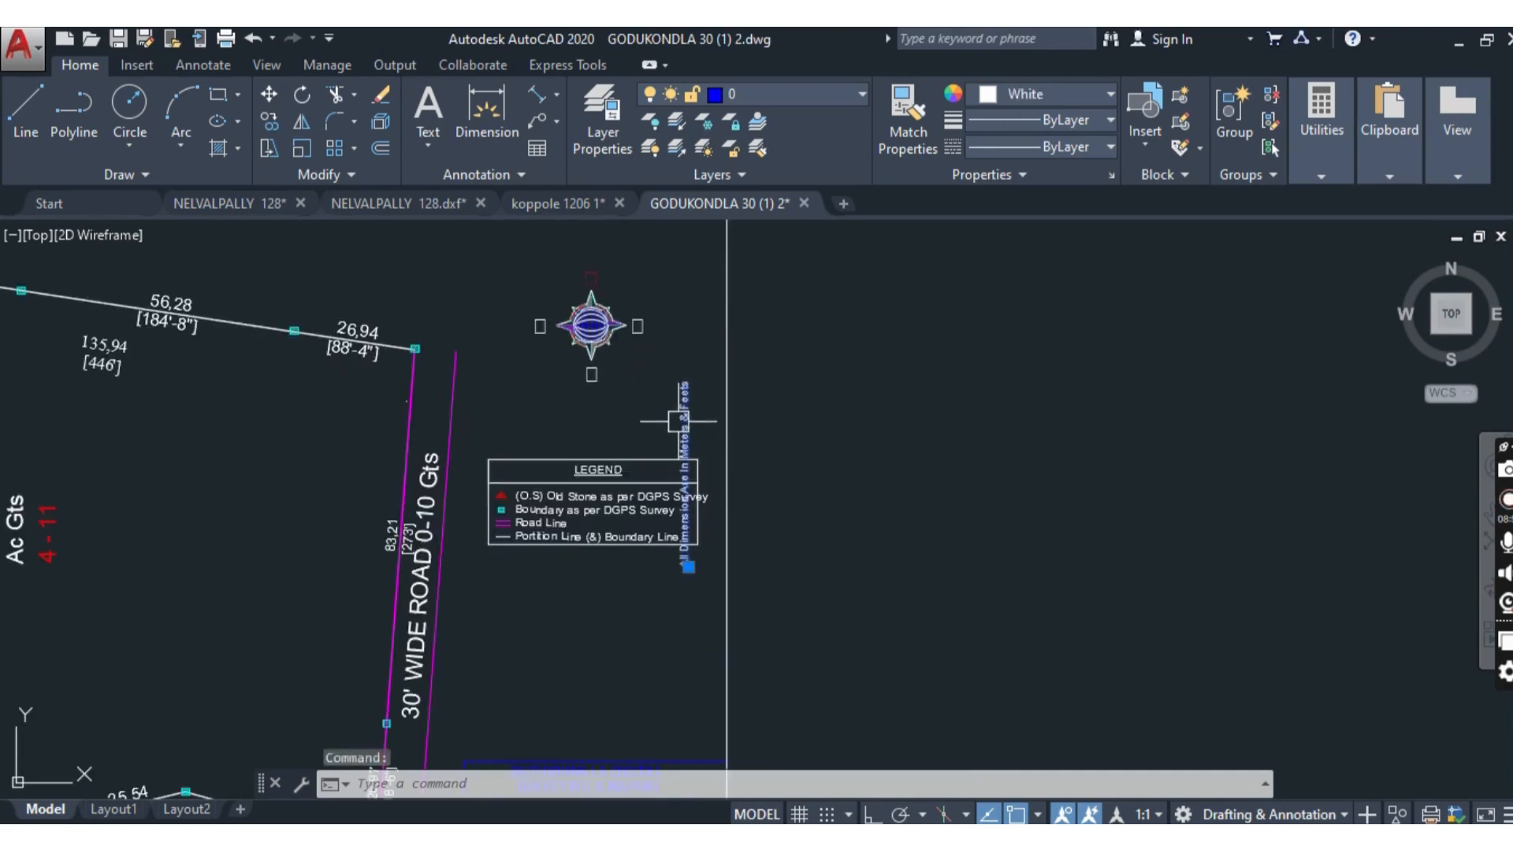
key(Delete)
- Examine the compass symbol above the legend and the red rectangle at its north point
scroll(623, 331, down, 5)
scroll(598, 305, up, 6)
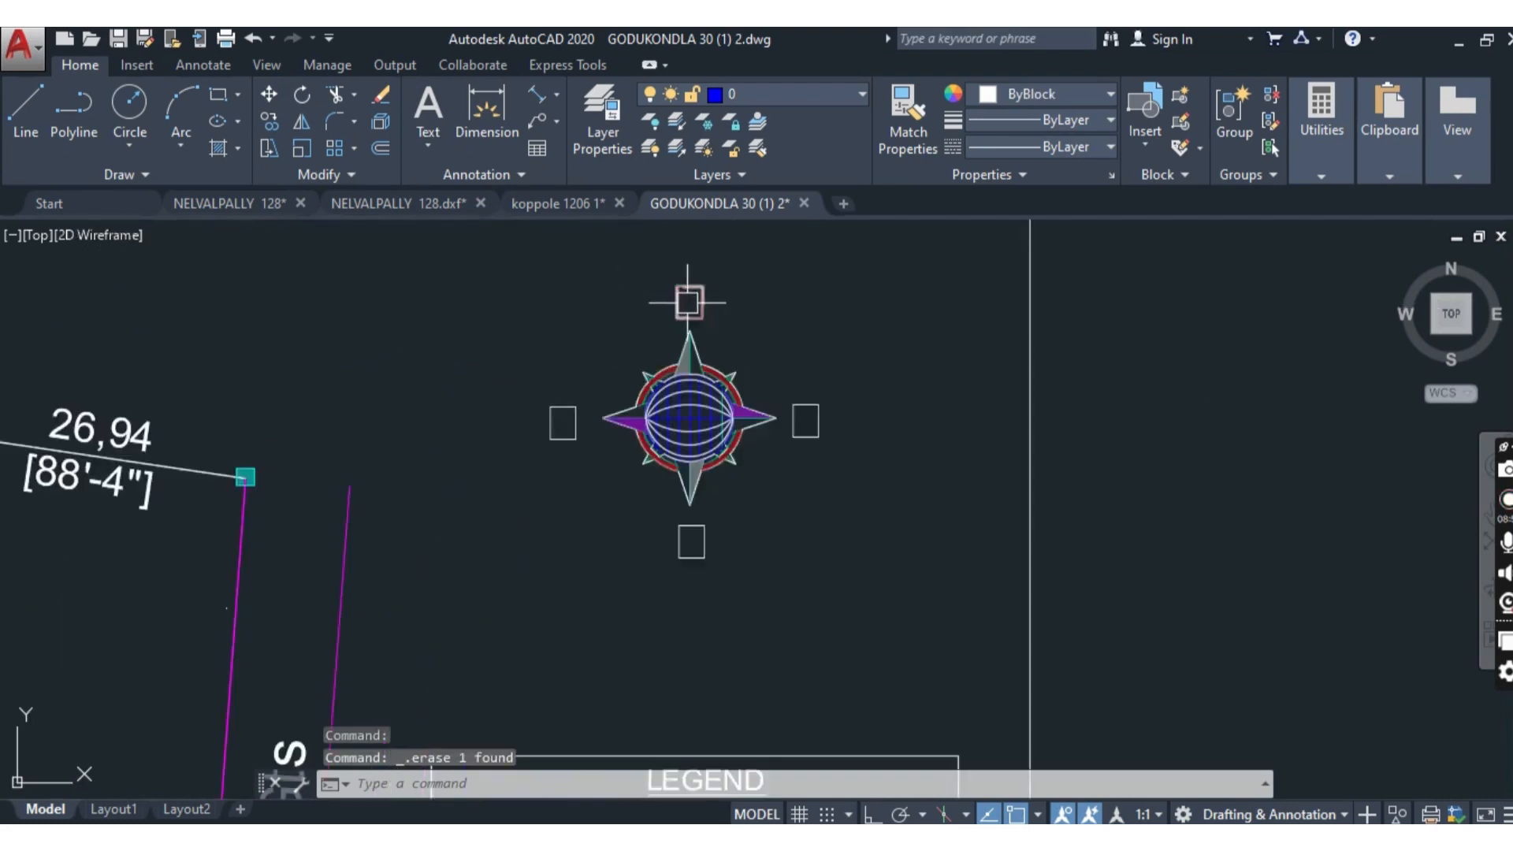
scroll(687, 302, up, 4)
click(676, 291)
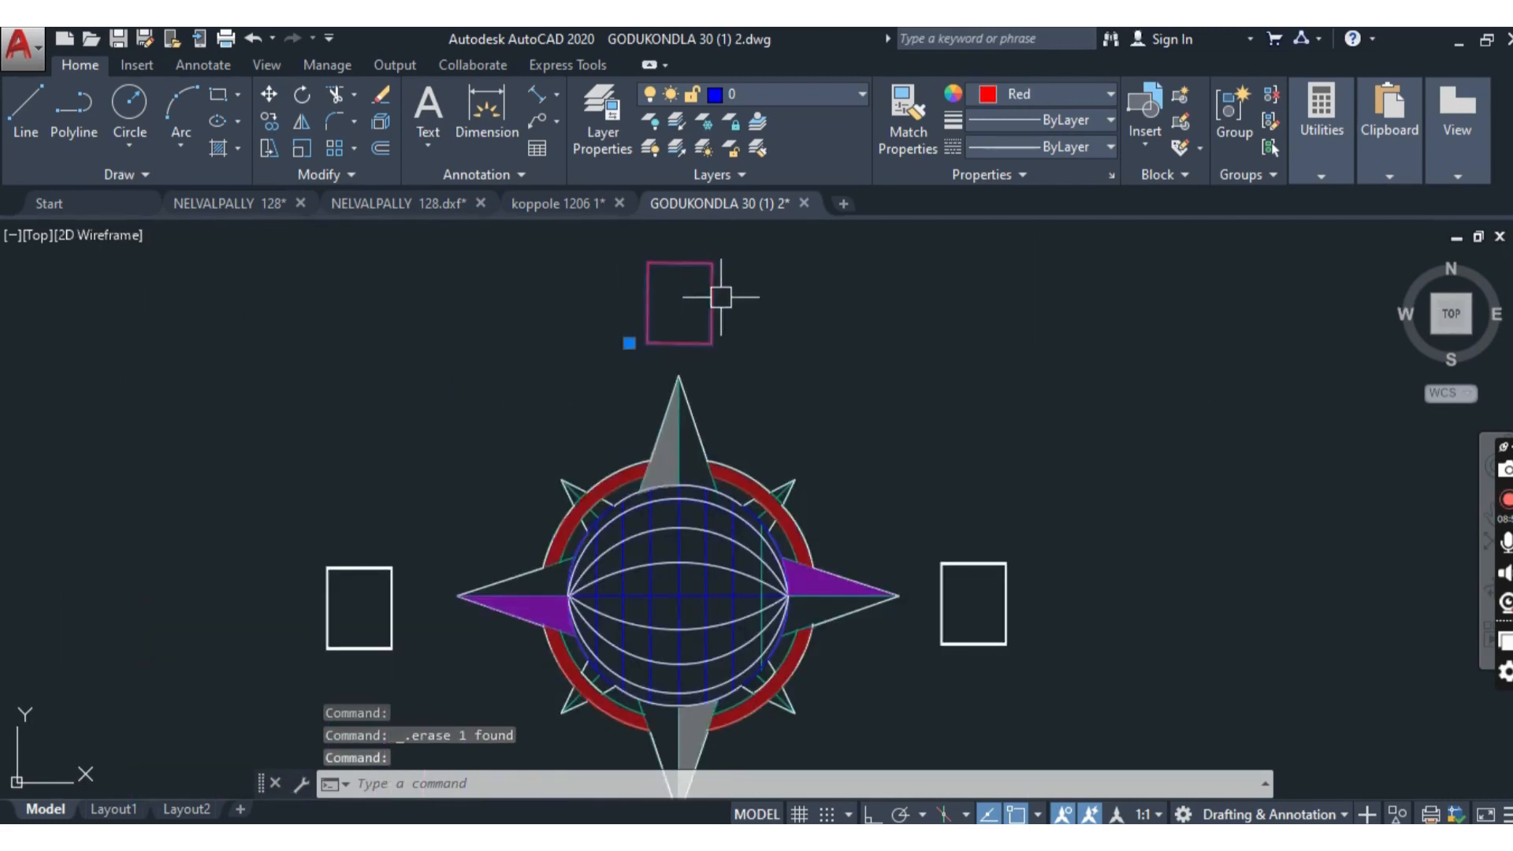
key(Escape)
scroll(781, 300, down, 5)
scroll(852, 349, down, 4)
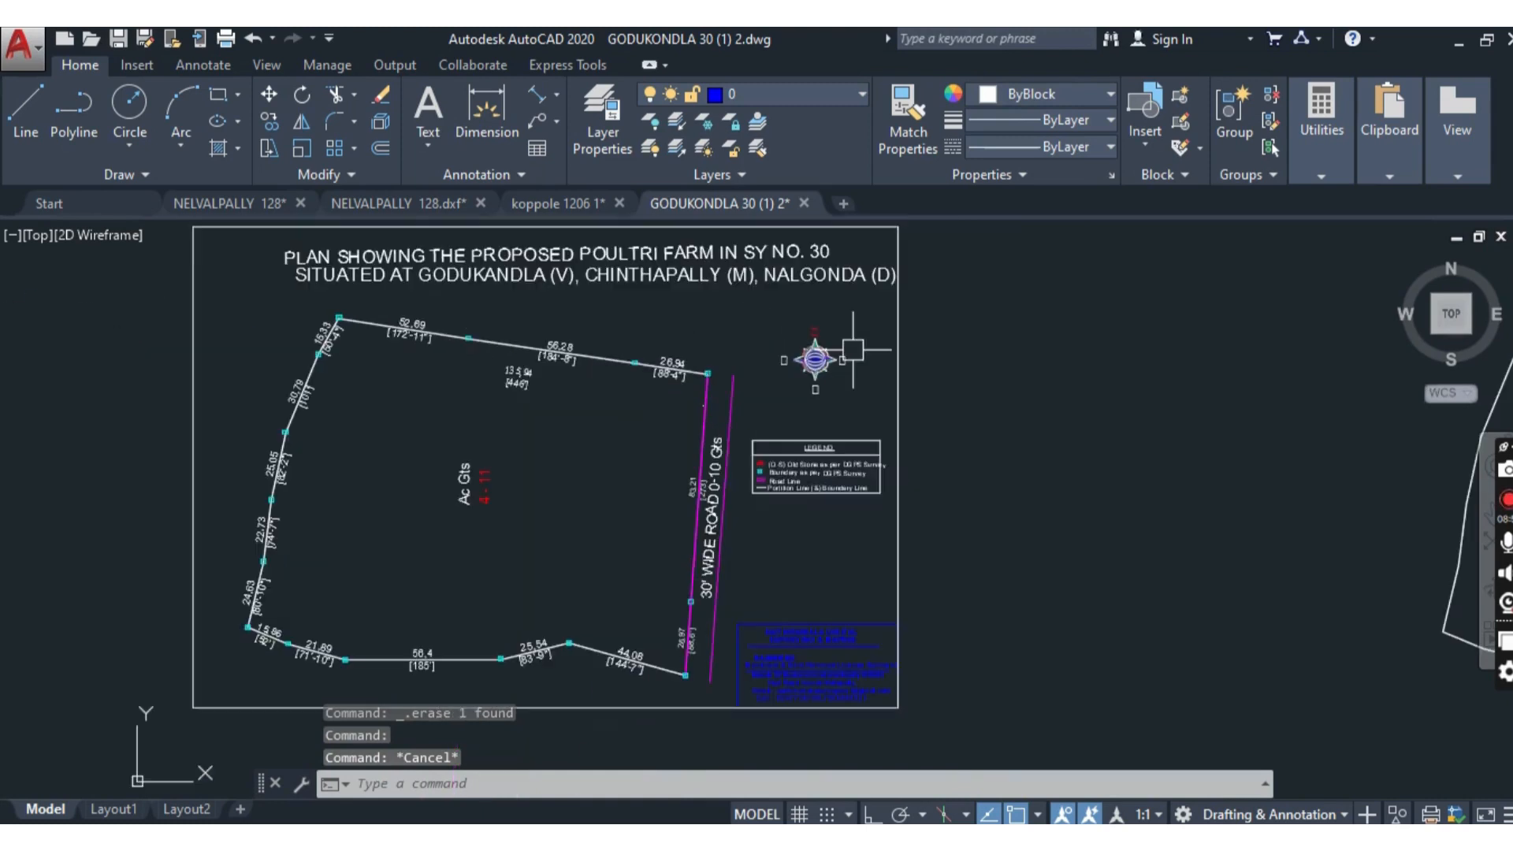